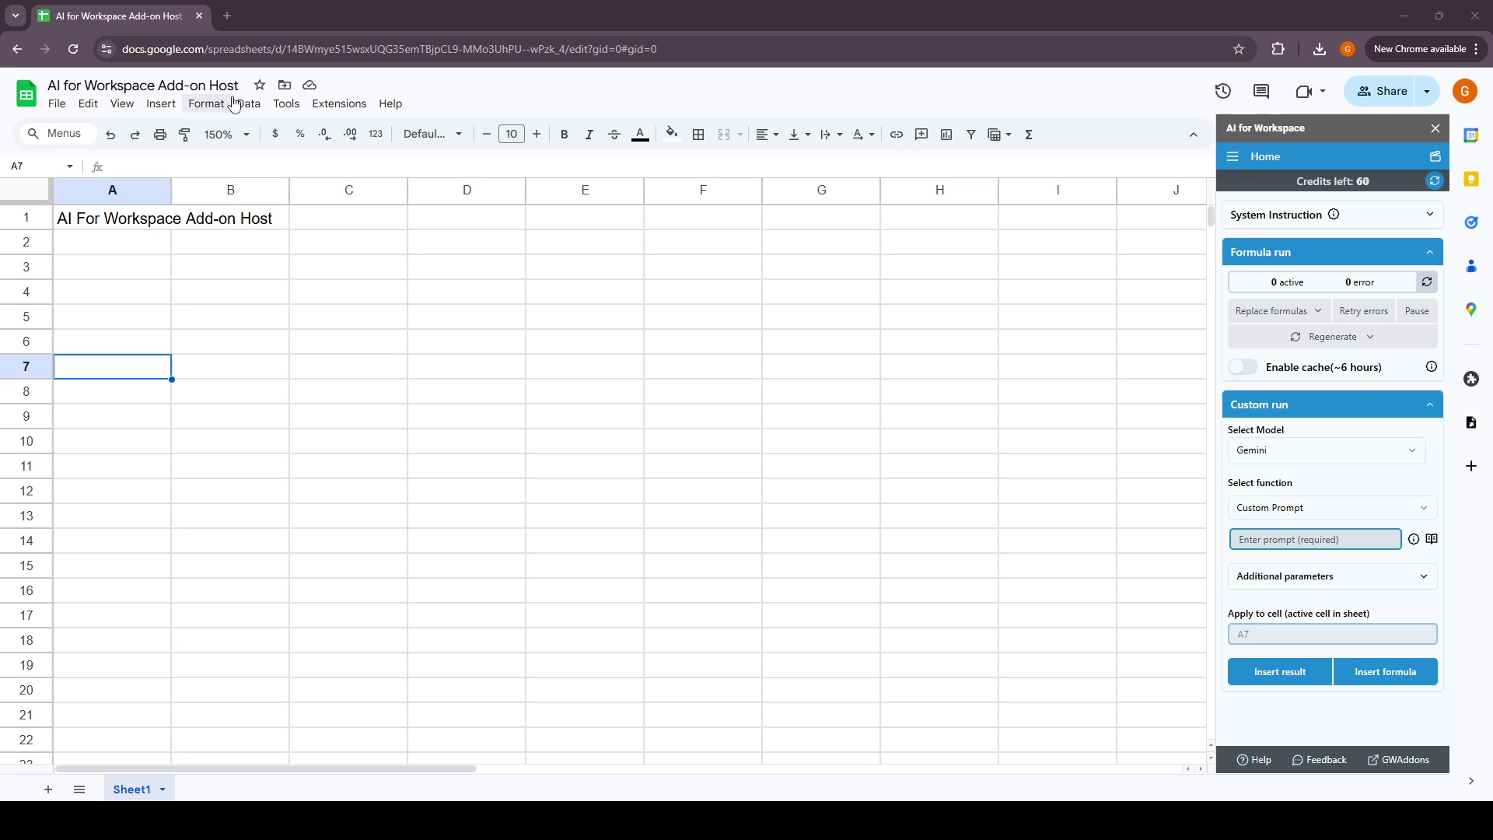
Bring up the AI for Workspace submenu under Extensions so its Open option shows
left_click(1436, 129)
left_click(339, 103)
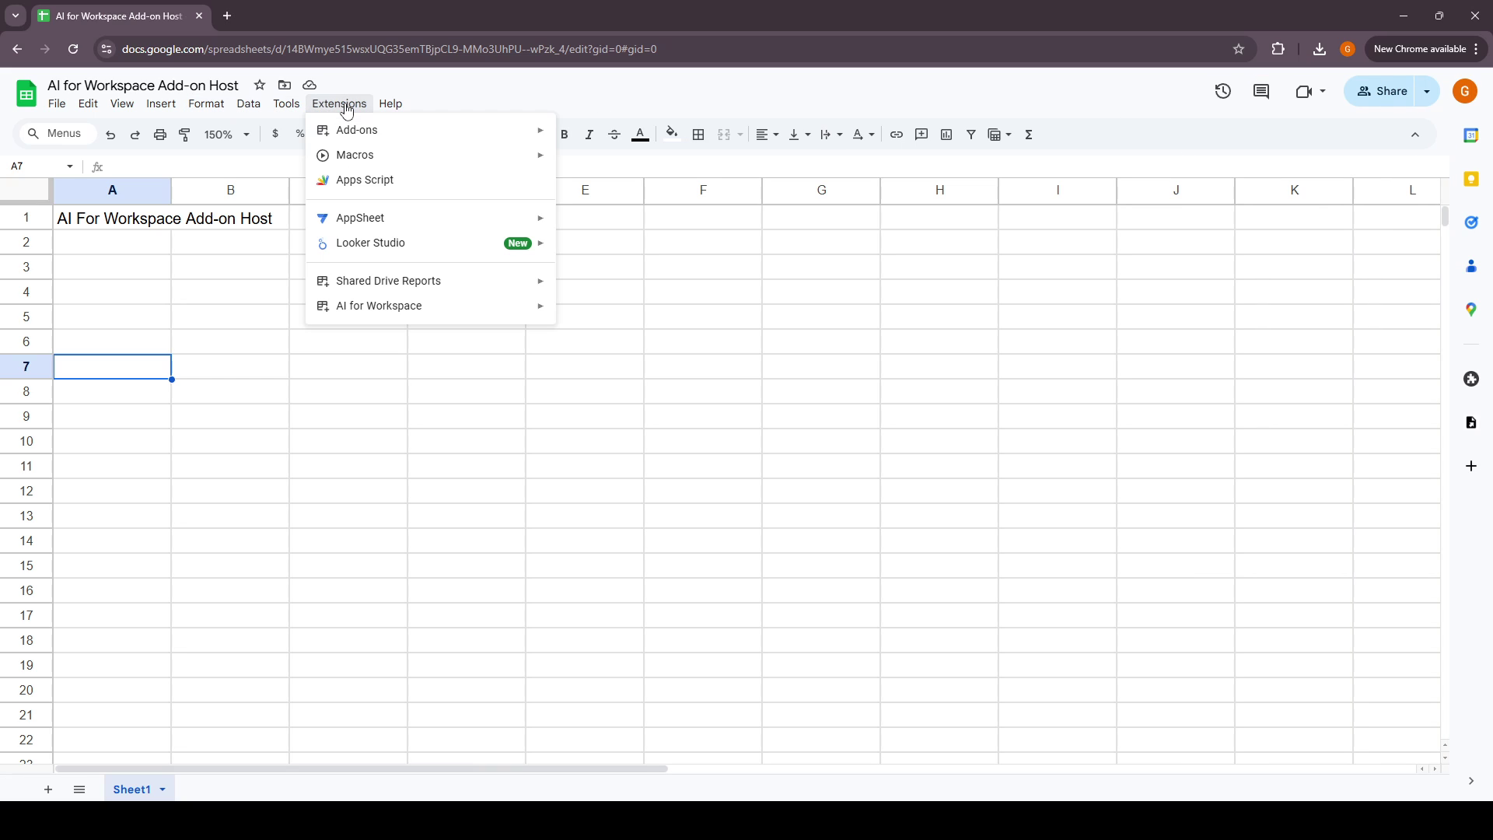
mouse_move(377, 311)
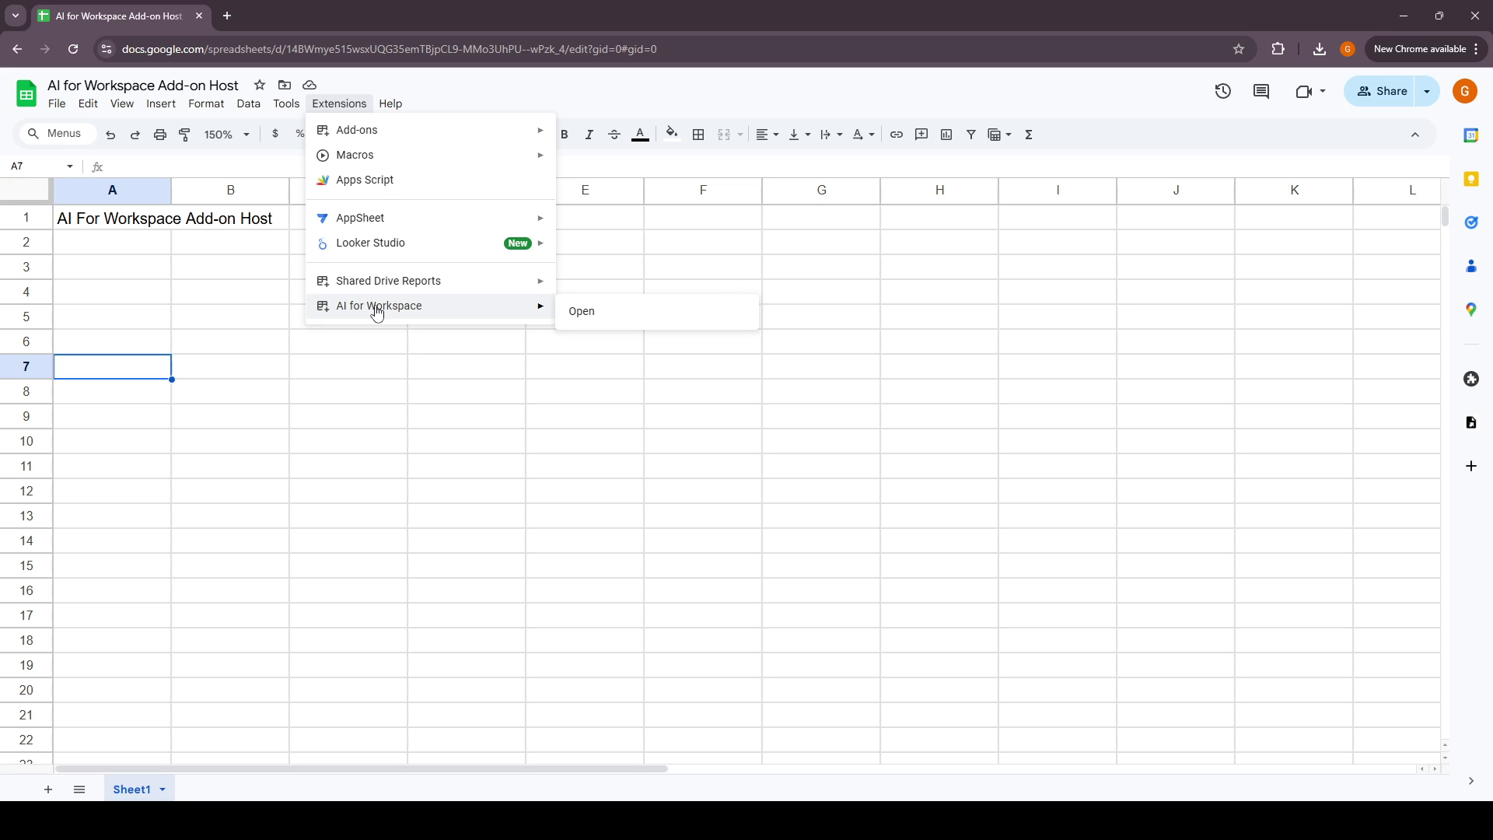
Launch the add-on, check the trial plan on My Account, and reopen the page menu
left_click(604, 315)
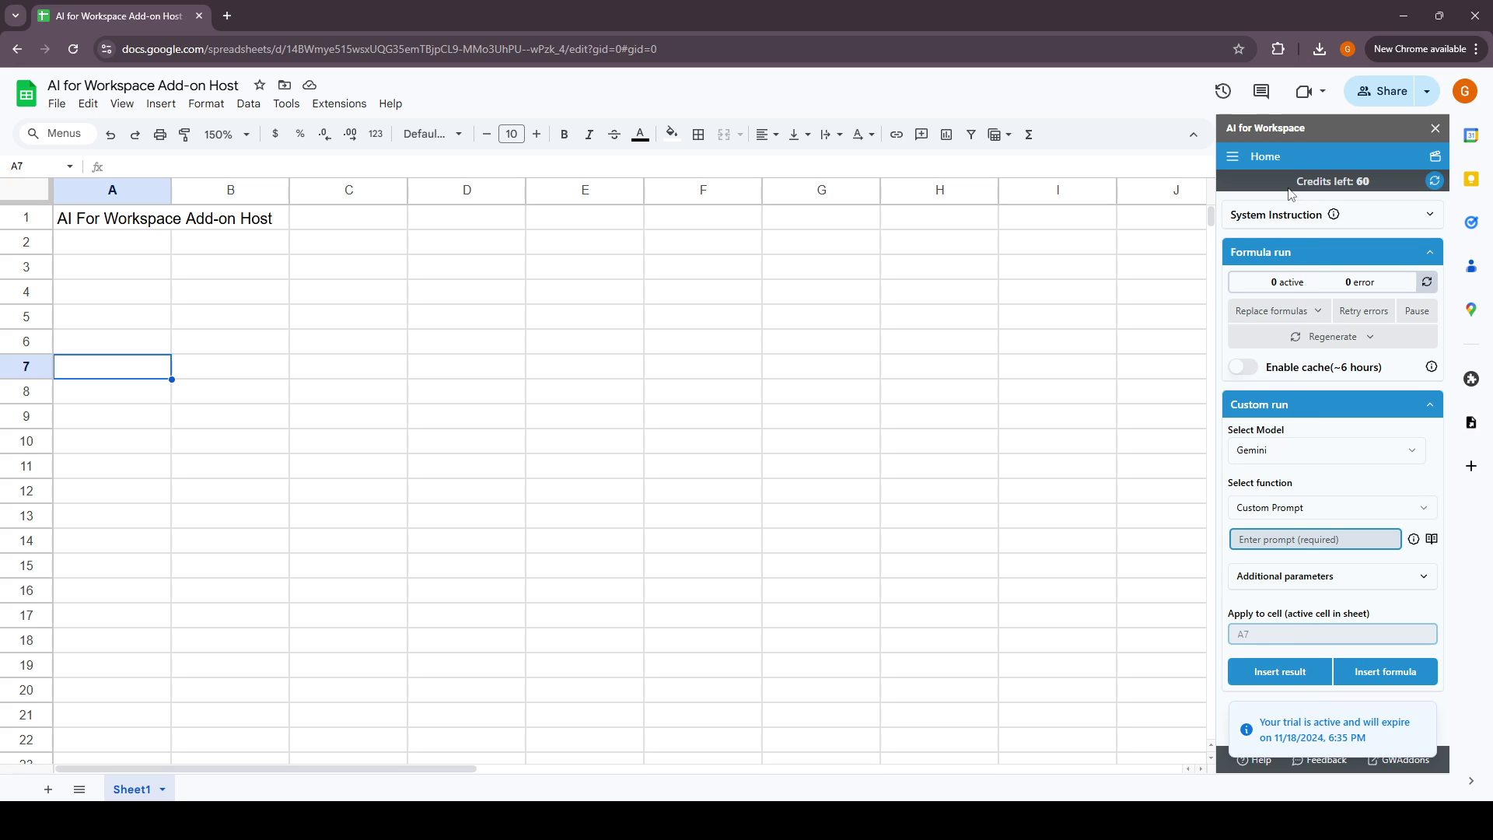
left_click(1235, 157)
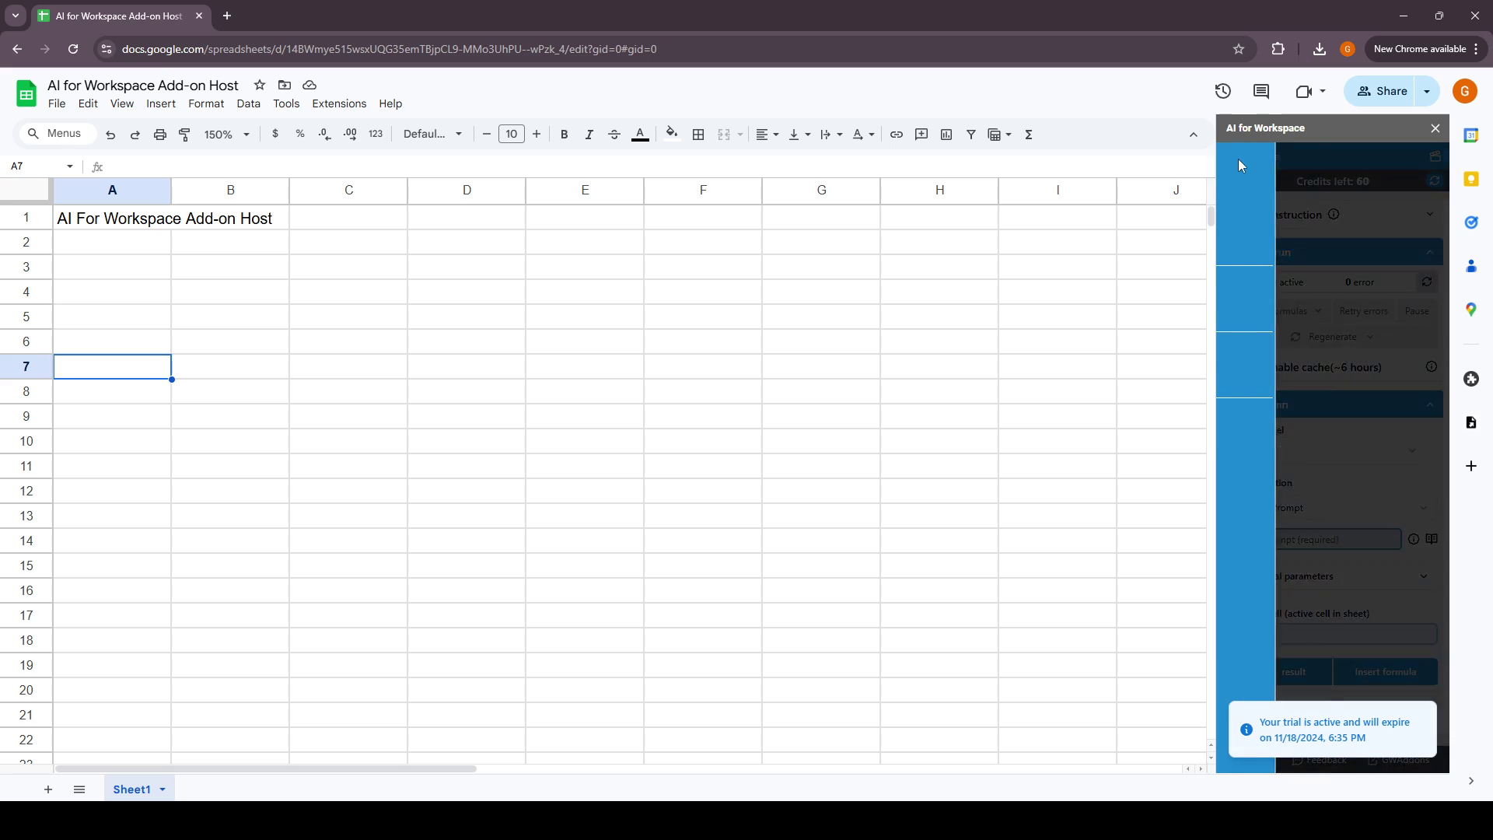
left_click(1292, 424)
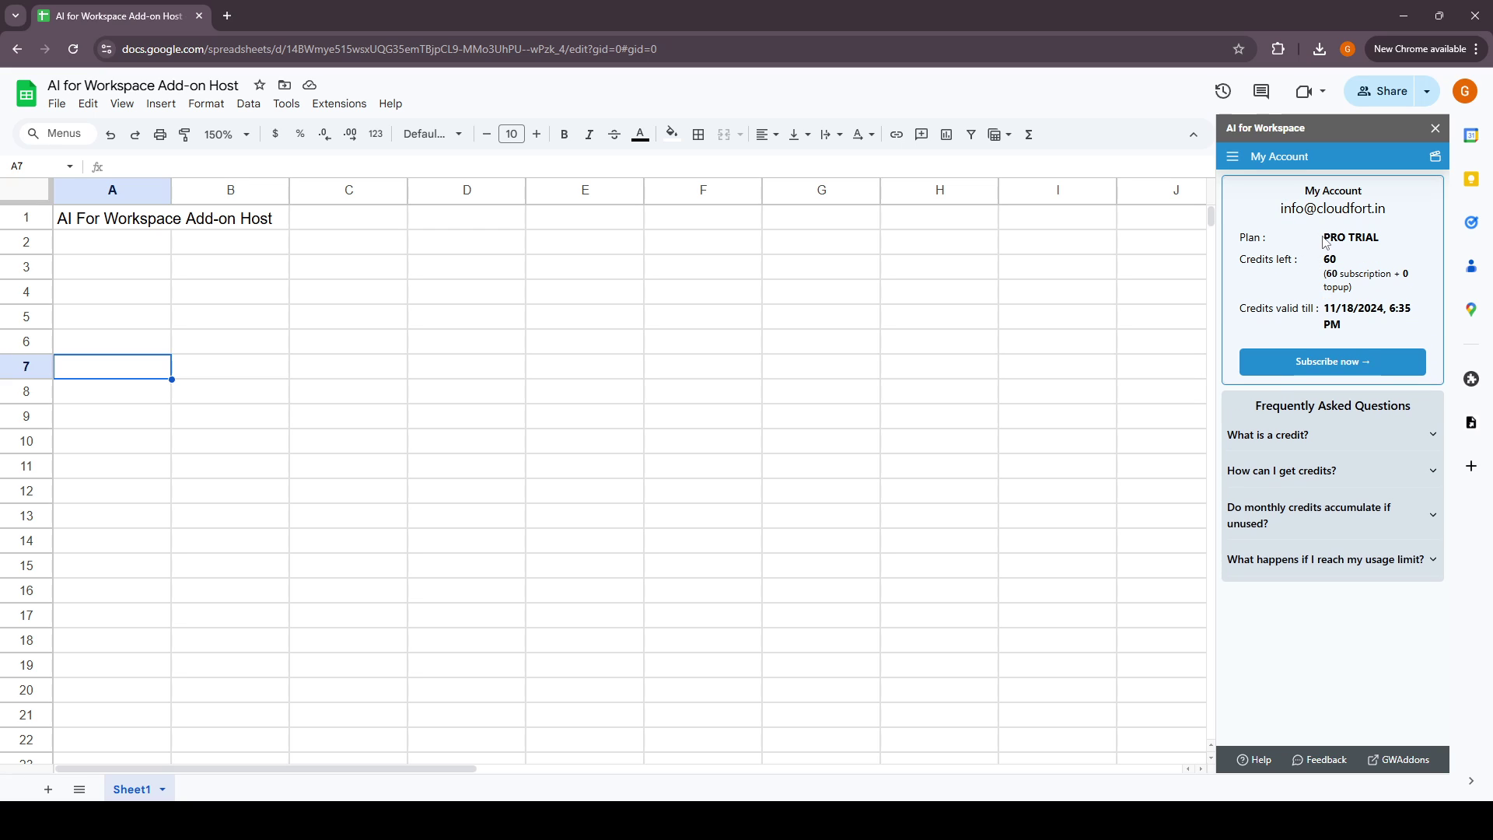
left_click_drag(1329, 237, 1380, 238)
left_click(1233, 157)
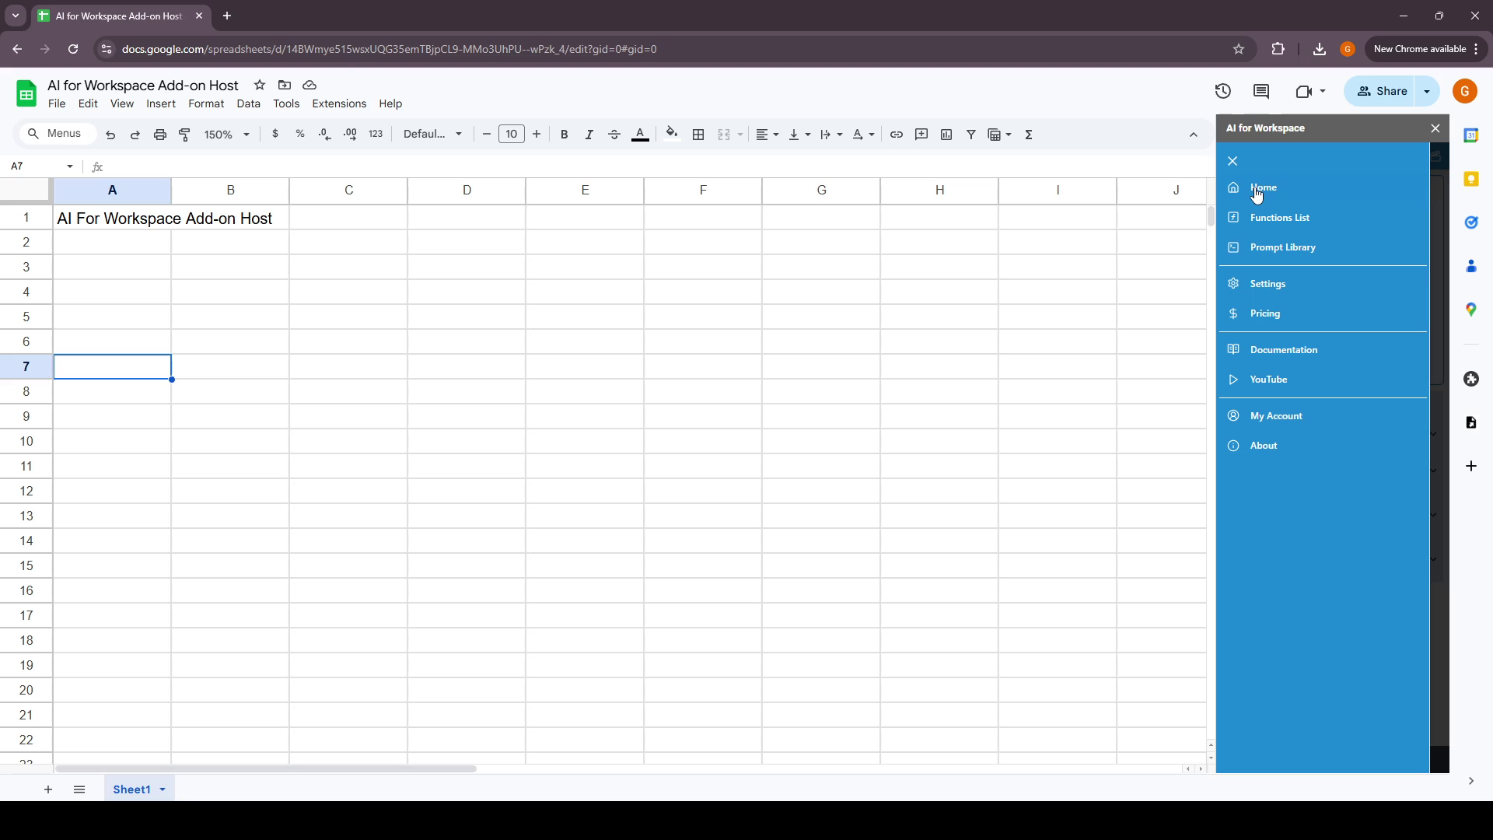
Return the sidebar to Home and browse the Select function list without changing it
left_click(1257, 189)
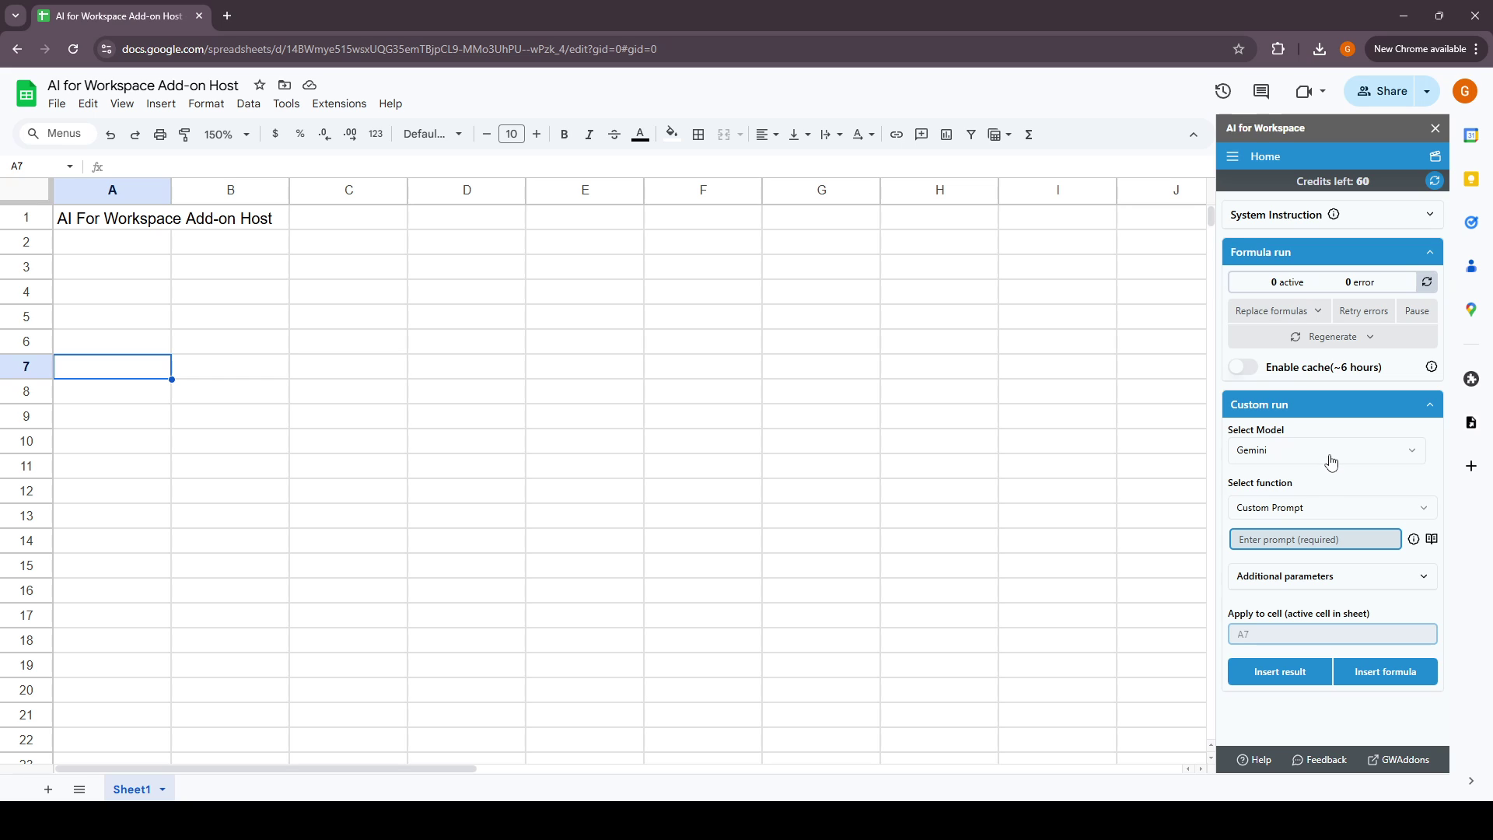
left_click(1324, 507)
scroll(1320, 594, "down", 3)
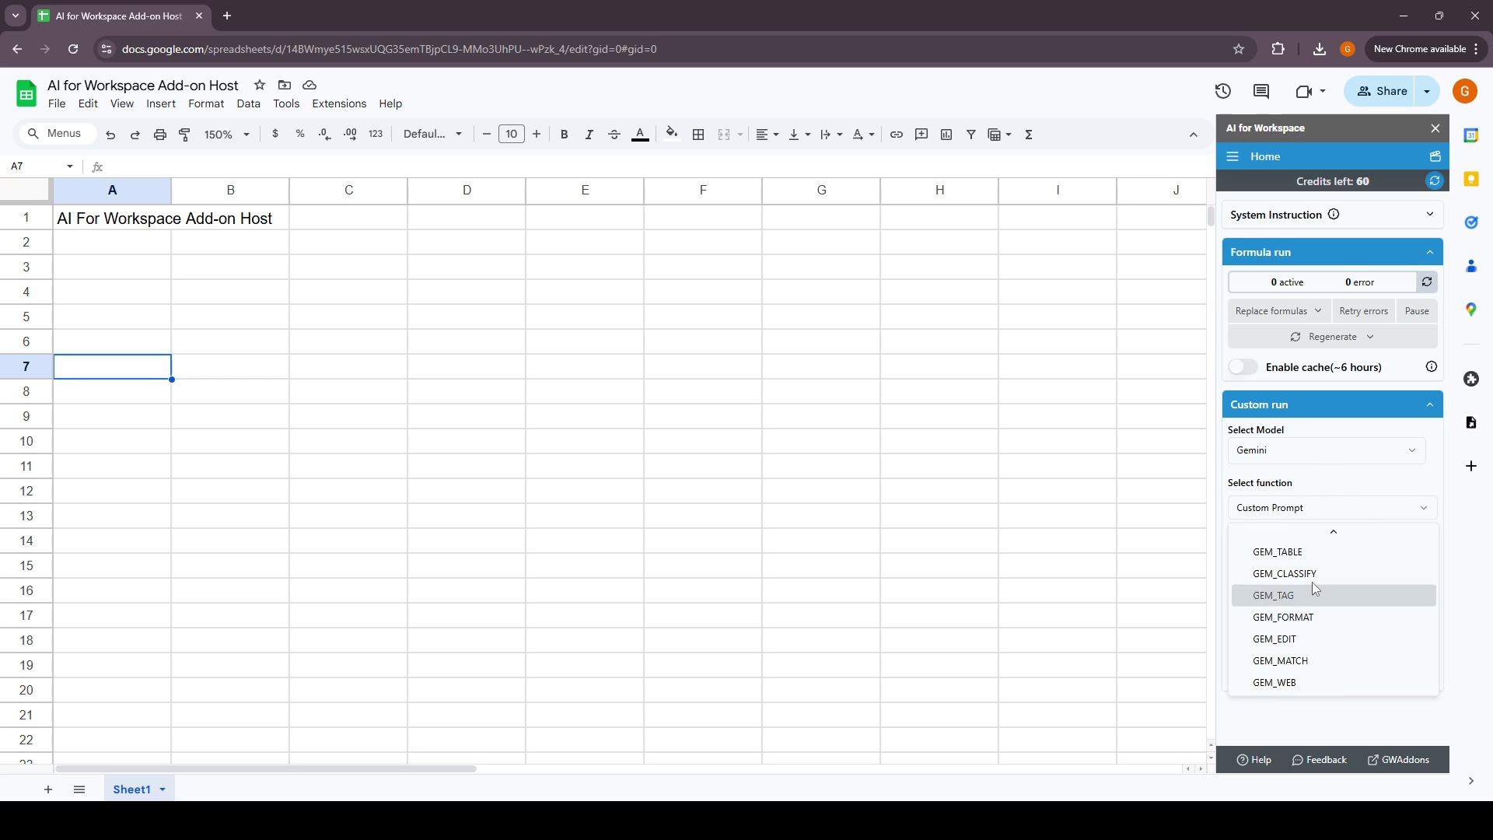
key("Escape")
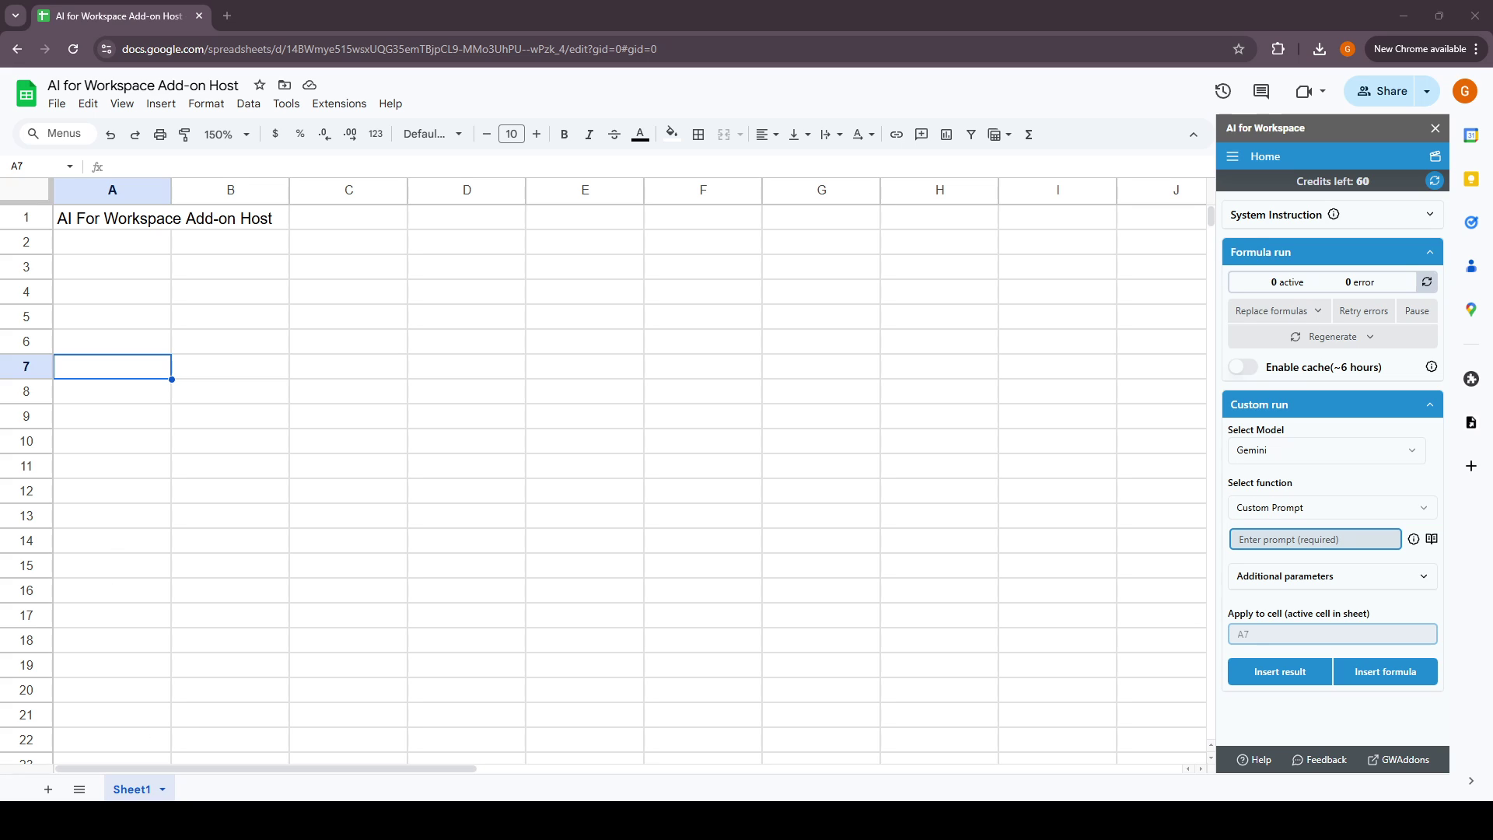
Enter =gem("Write a tagline for a juice shop") in cell A5
left_click(140, 329)
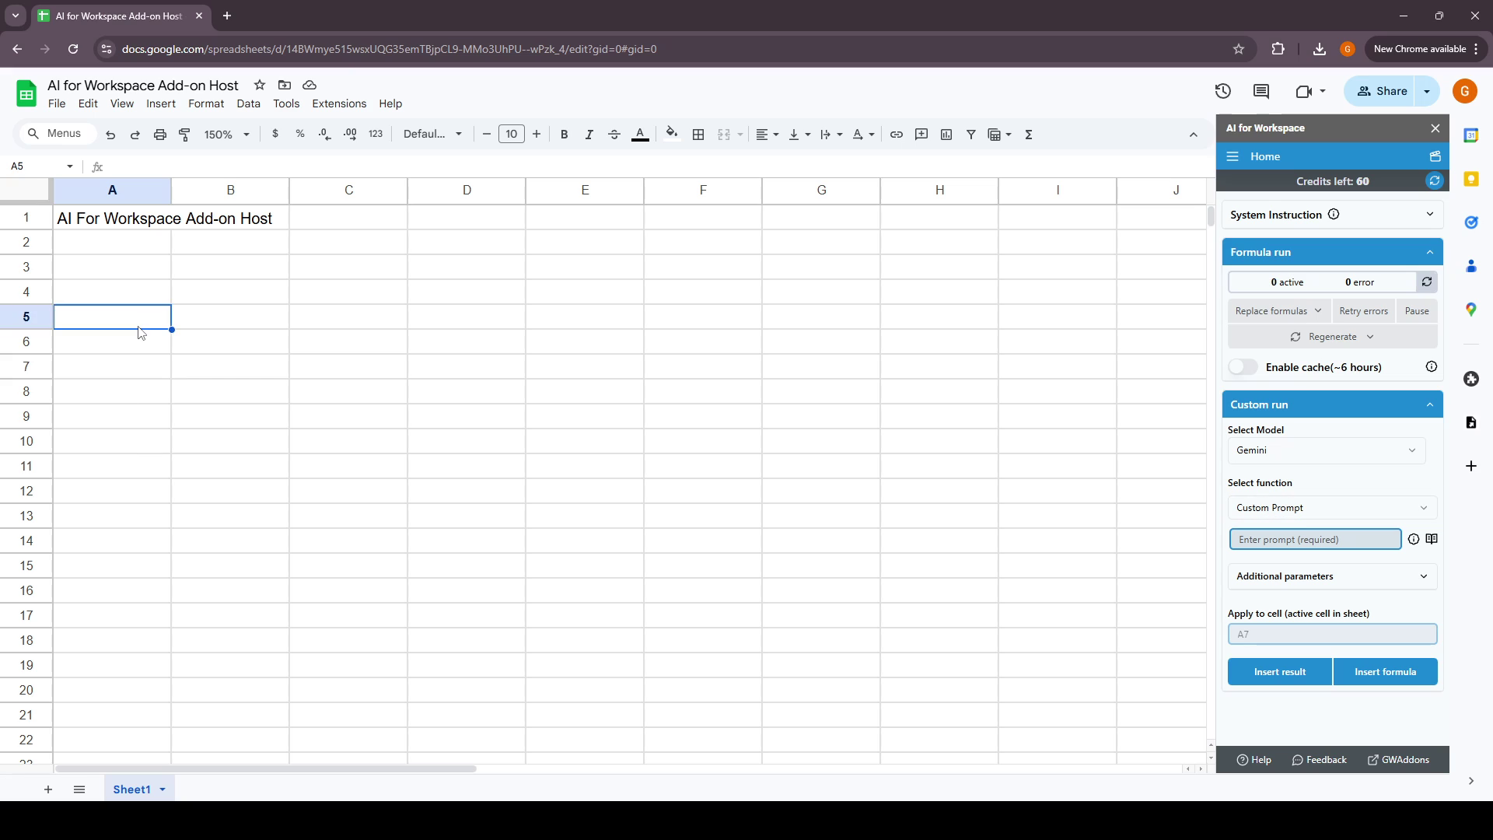
type("=gem")
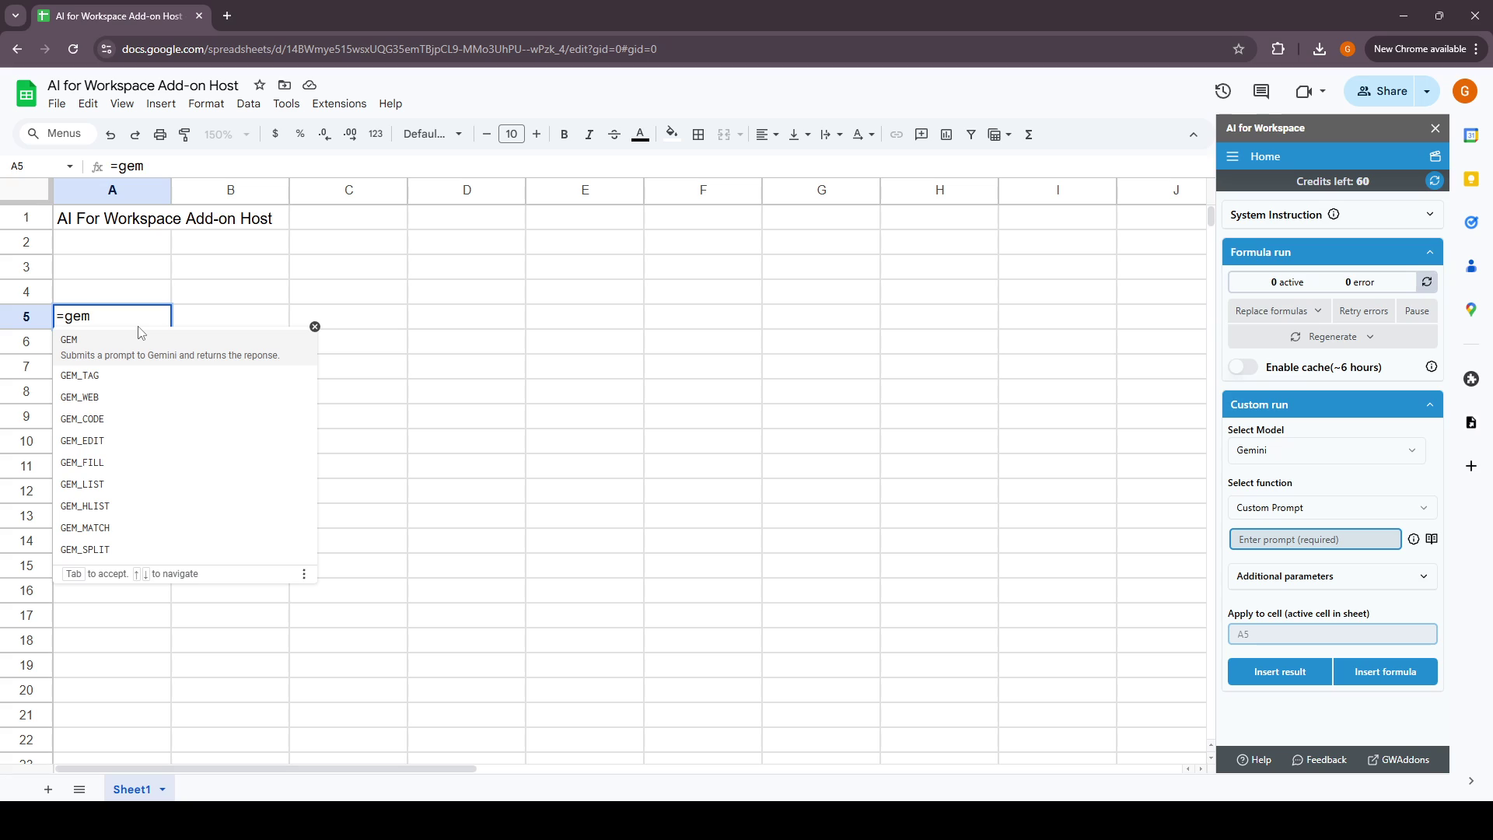
type("(\"W")
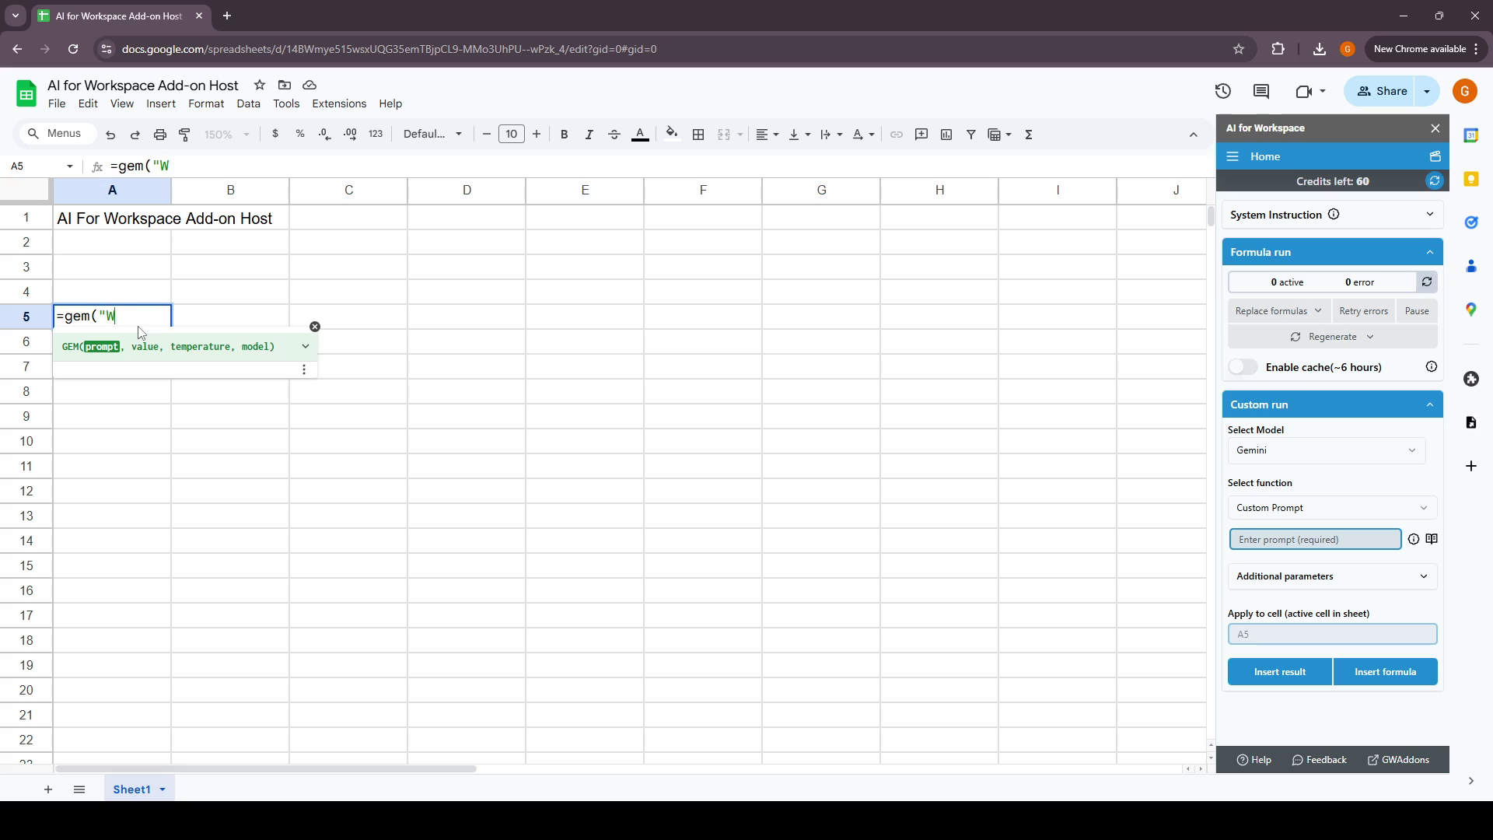
type("rite a tagli")
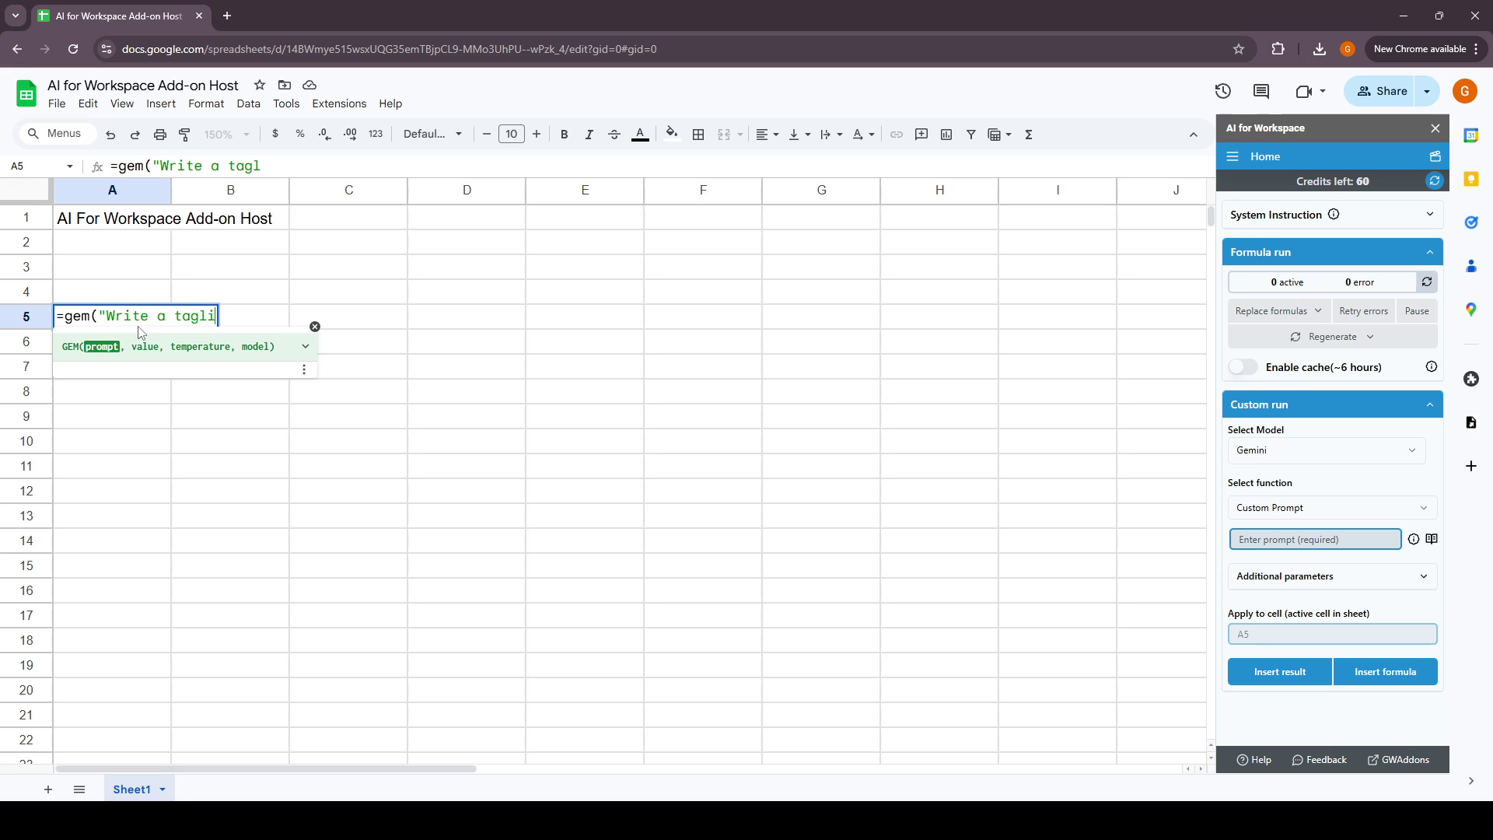
type("ne for a juice shop")
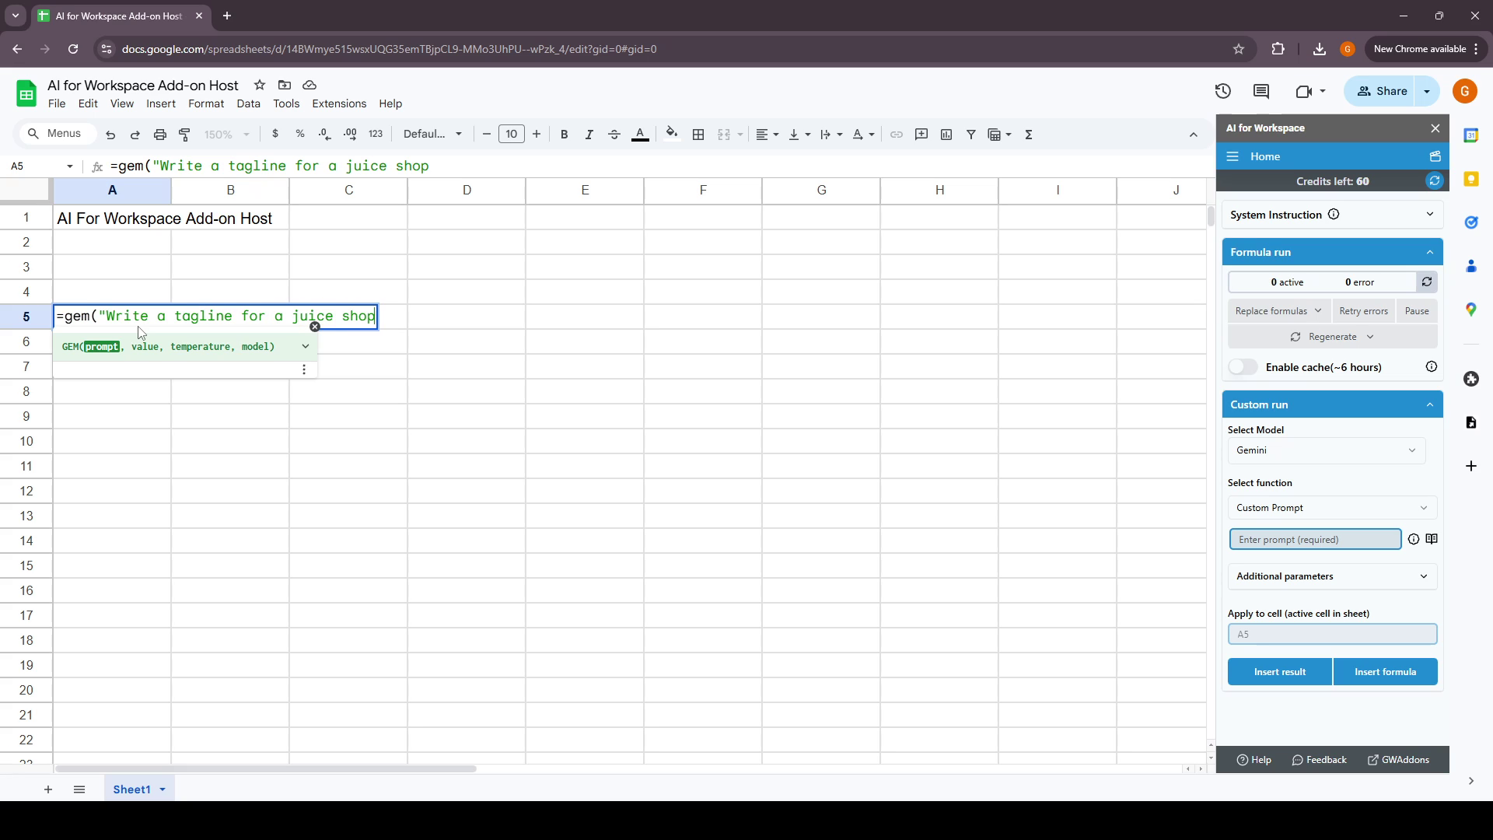
type("\")")
key("Return")
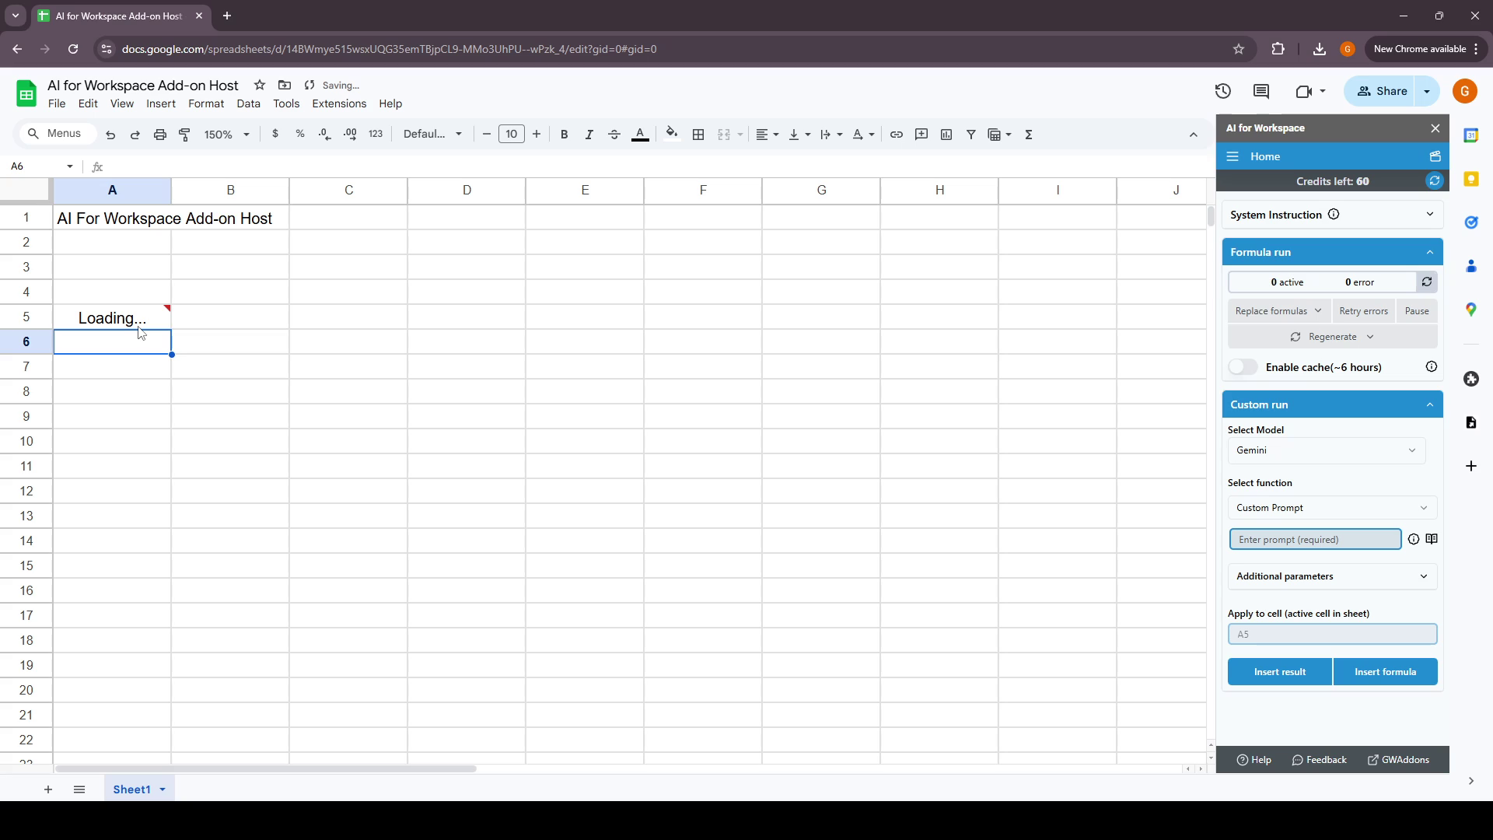
mouse_move(140, 328)
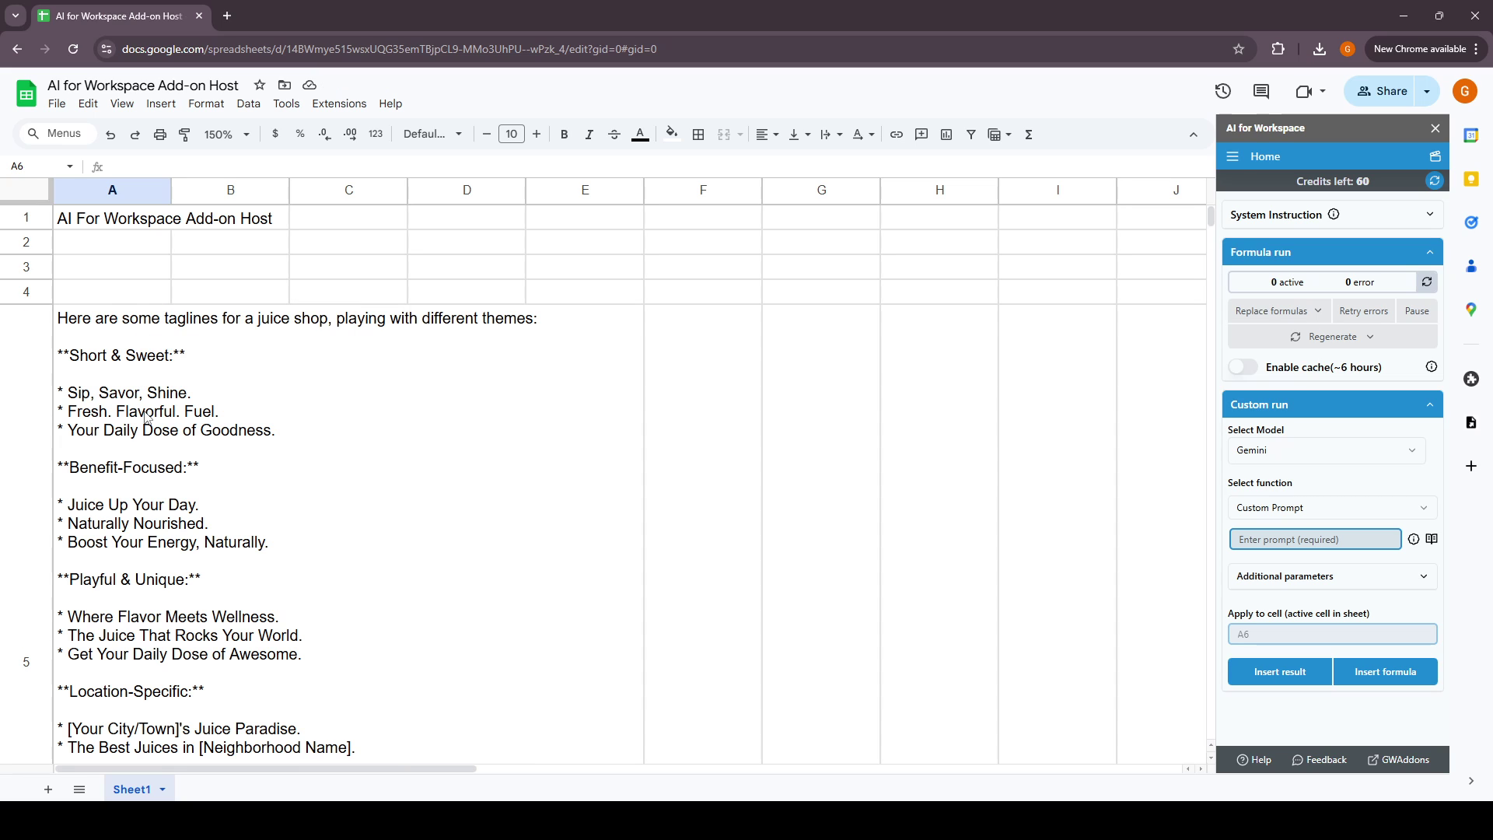
left_click(146, 417)
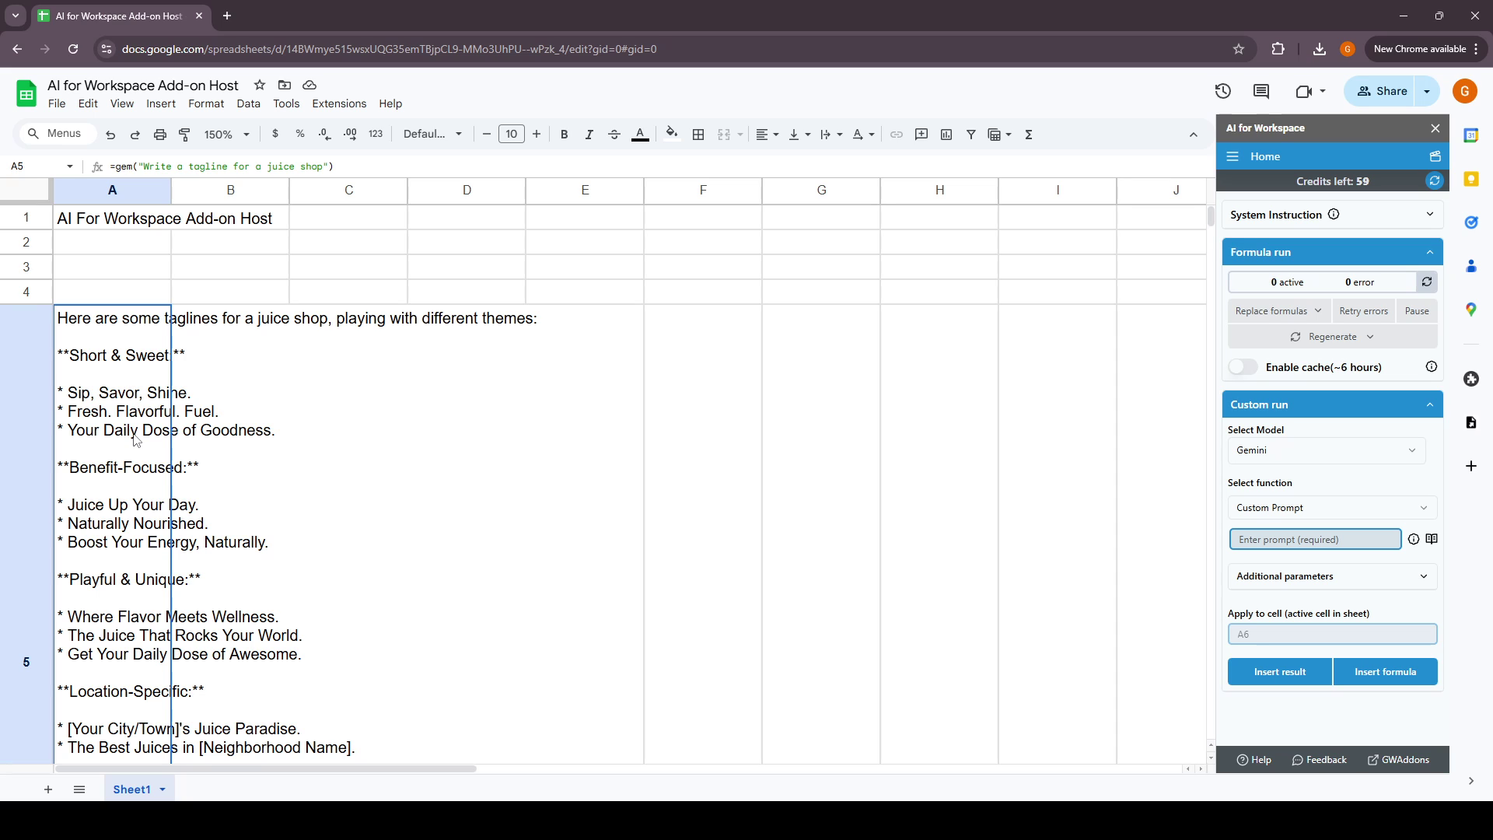
scroll(135, 441, "down", 5)
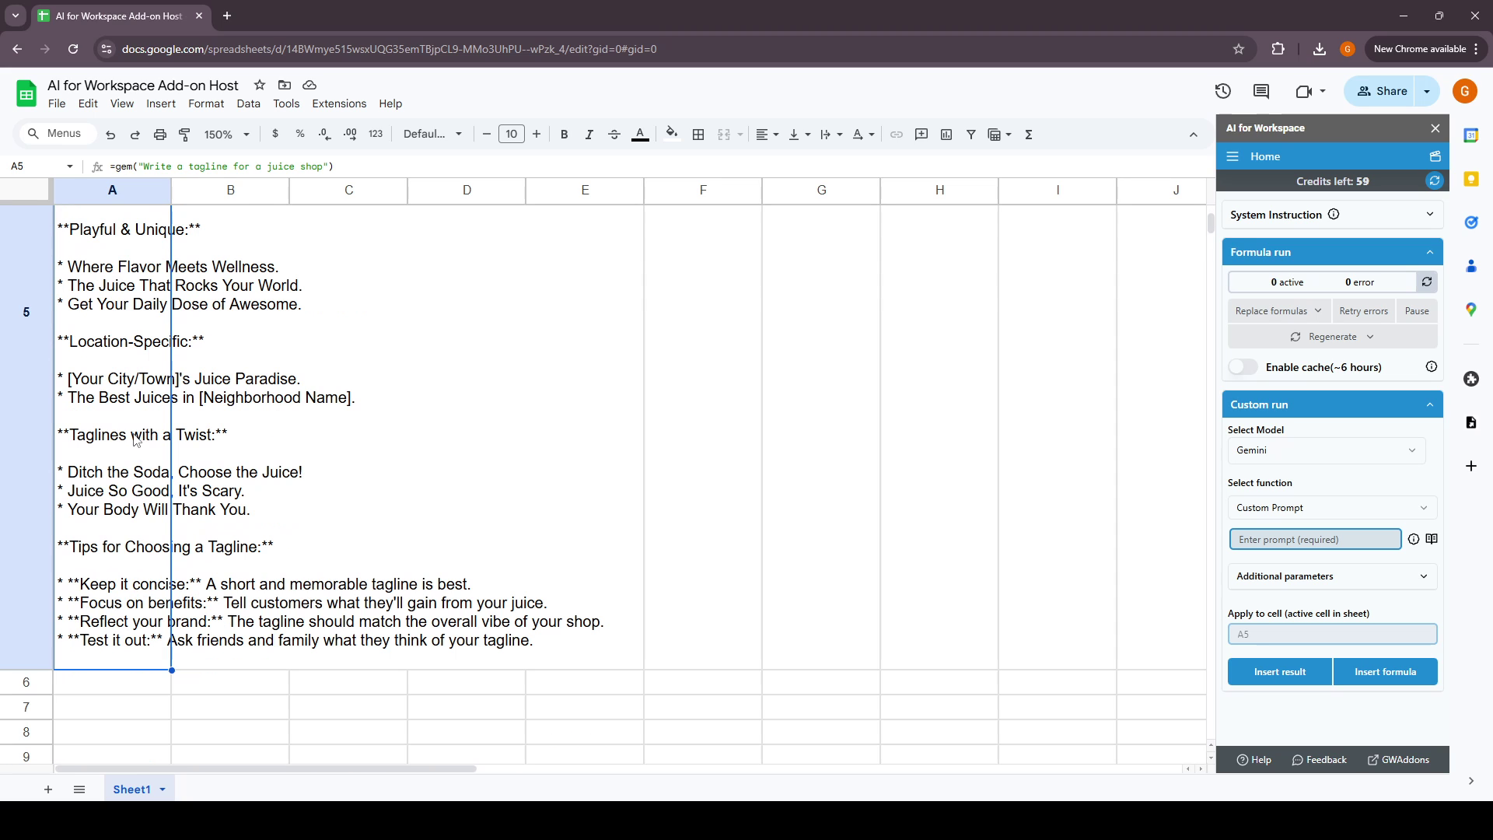
scroll(136, 440, "up", 5)
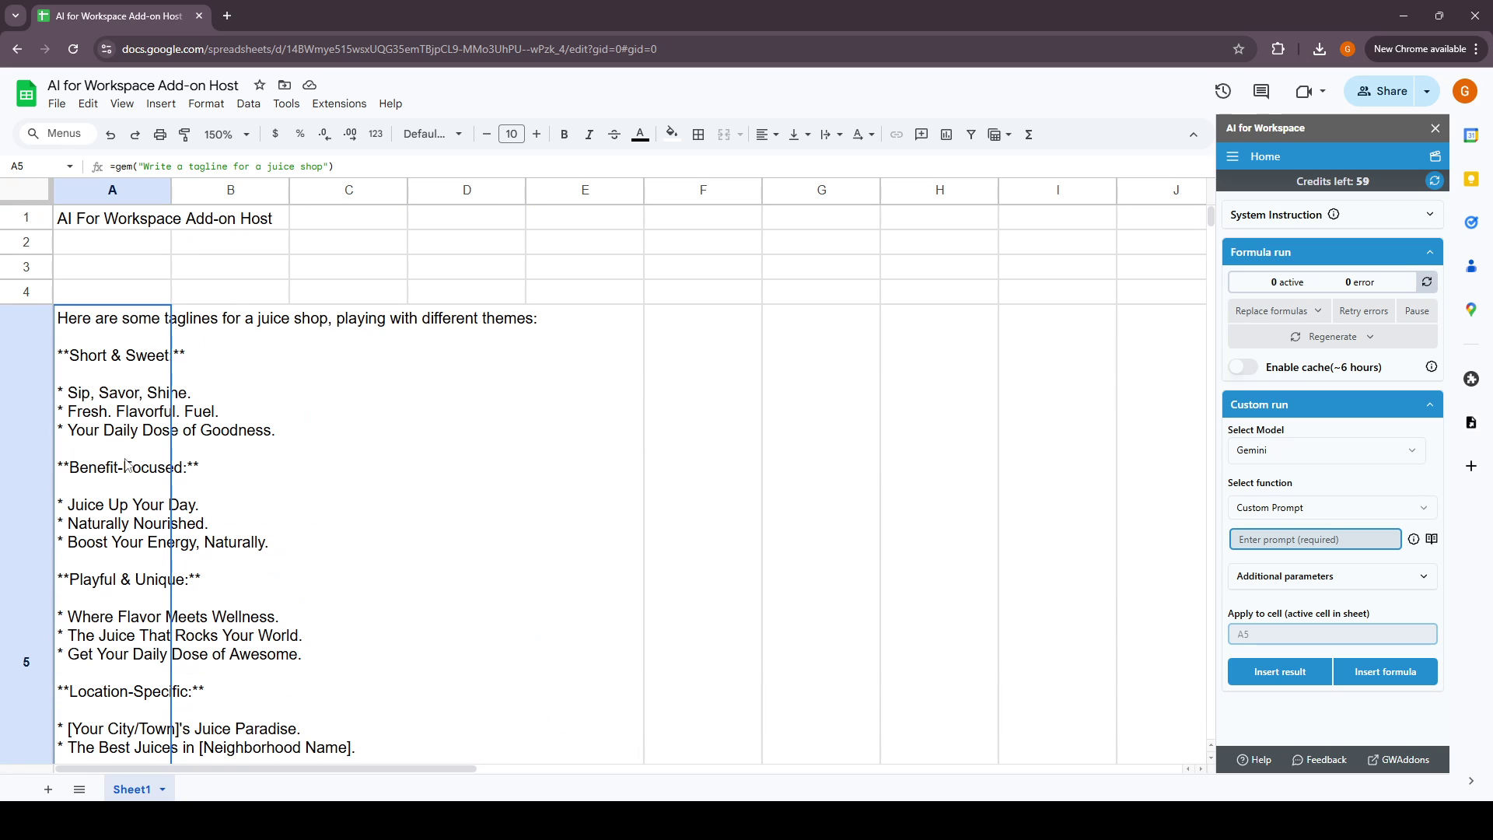
scroll(128, 465, "down", 2)
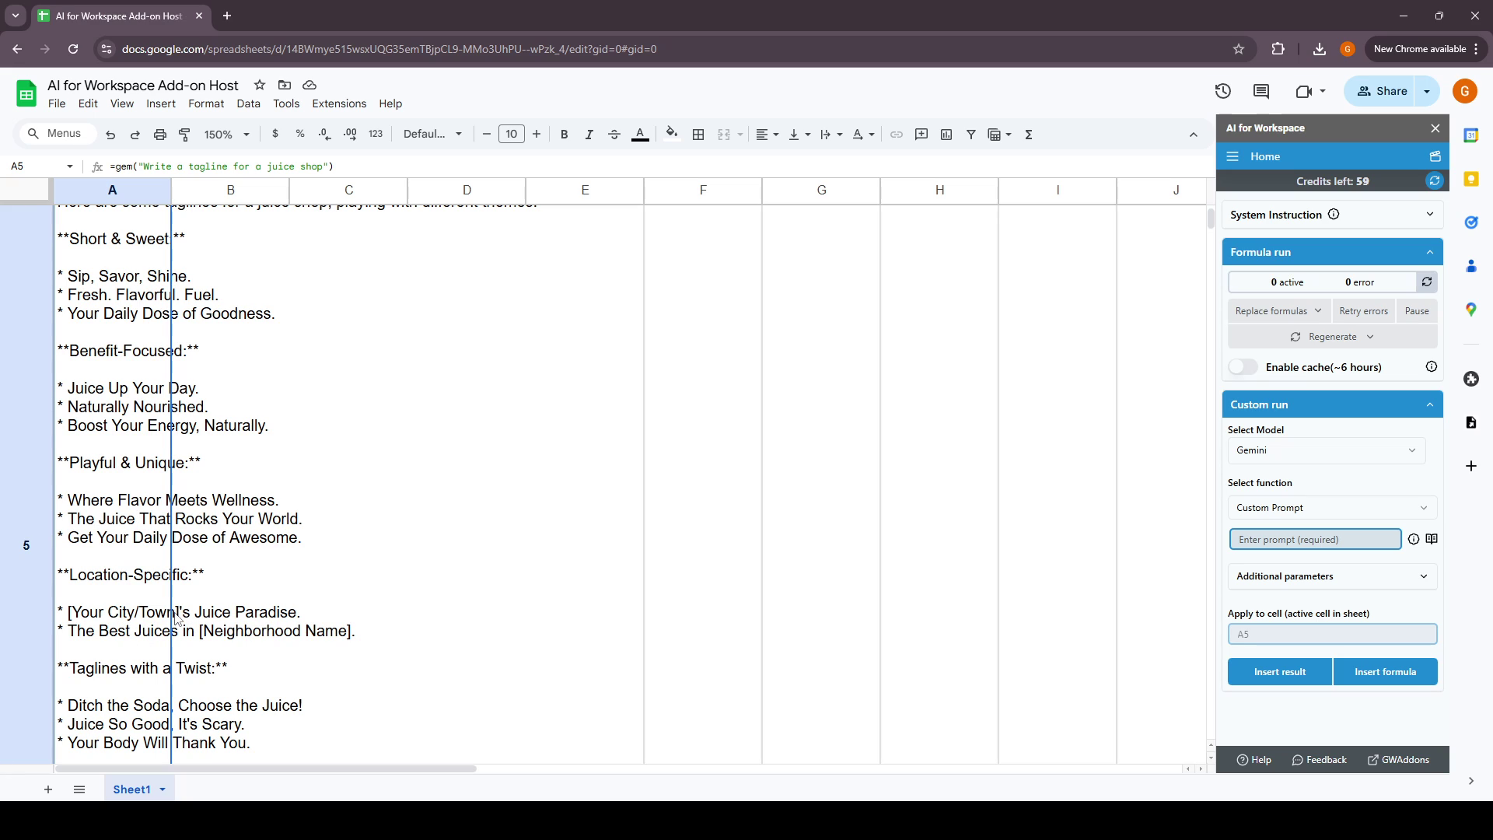
scroll(176, 618, "down", 3)
scroll(176, 618, "up", 6)
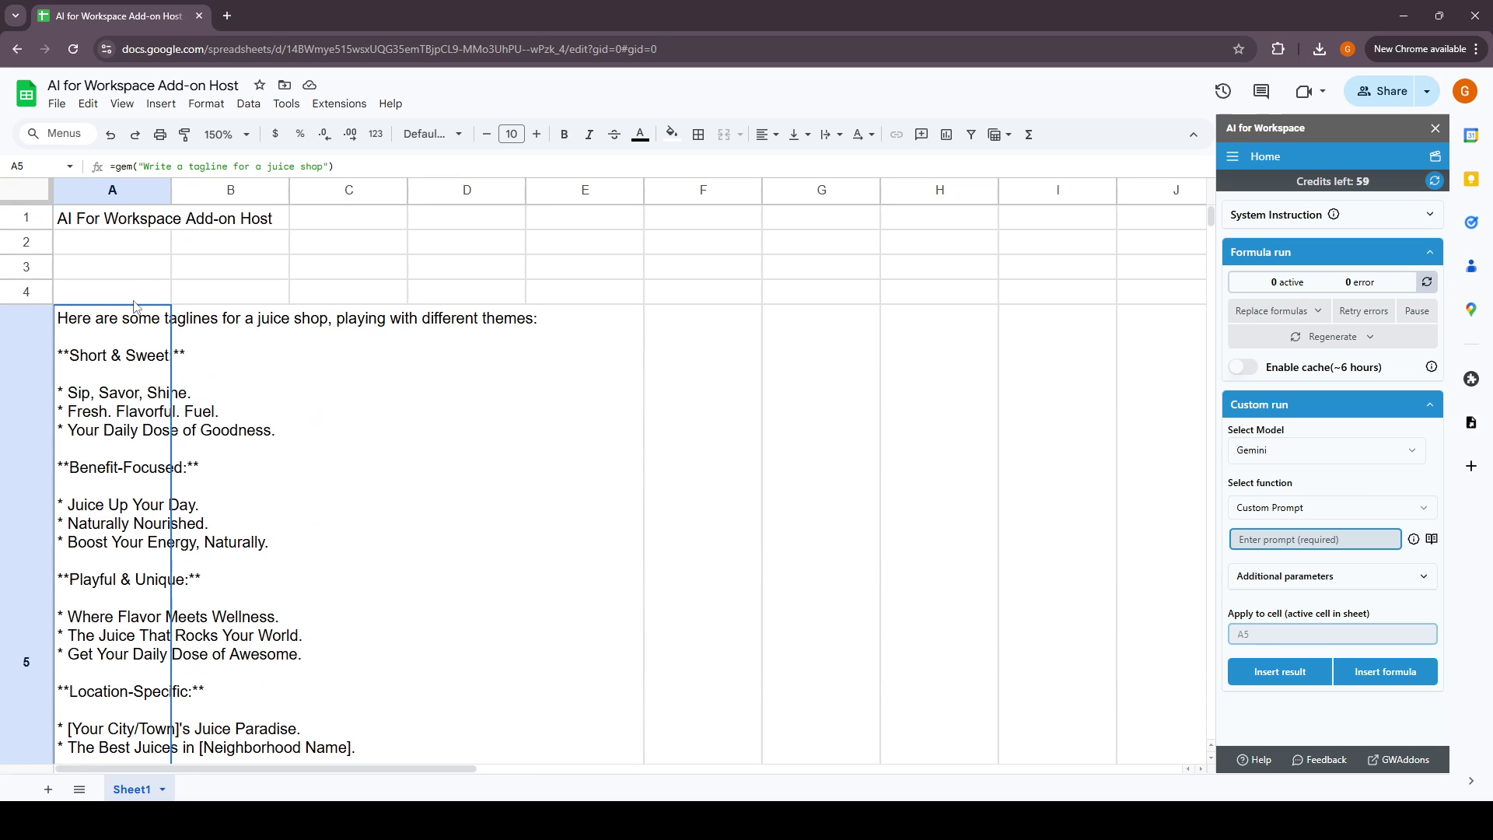
Select cell F21 and set the custom run to GPT, GPT_LIST, prompt '5 real world use cases of GPT'
left_click(931, 505)
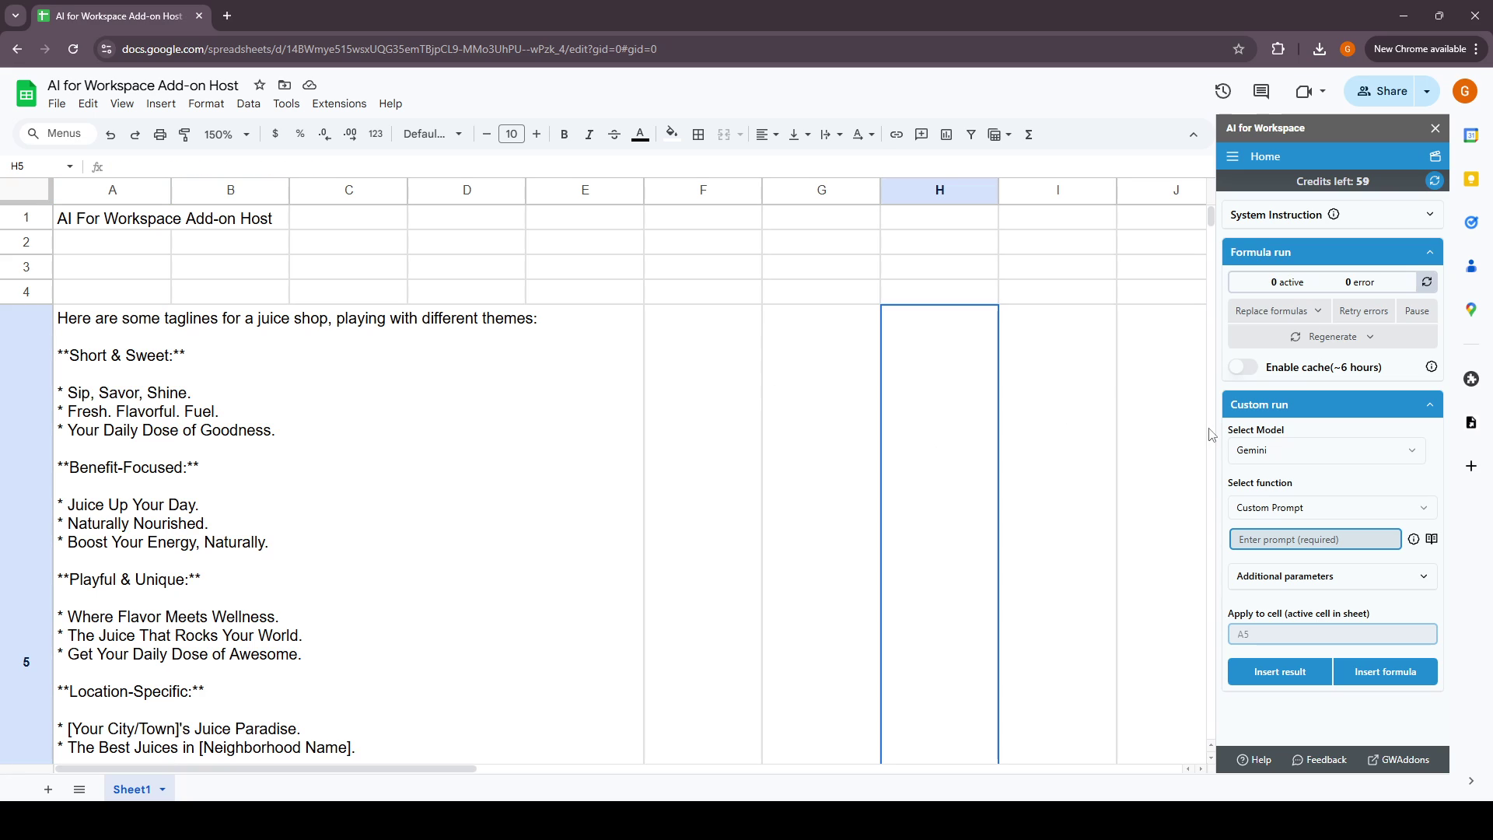
scroll(116, 413, "down", 10)
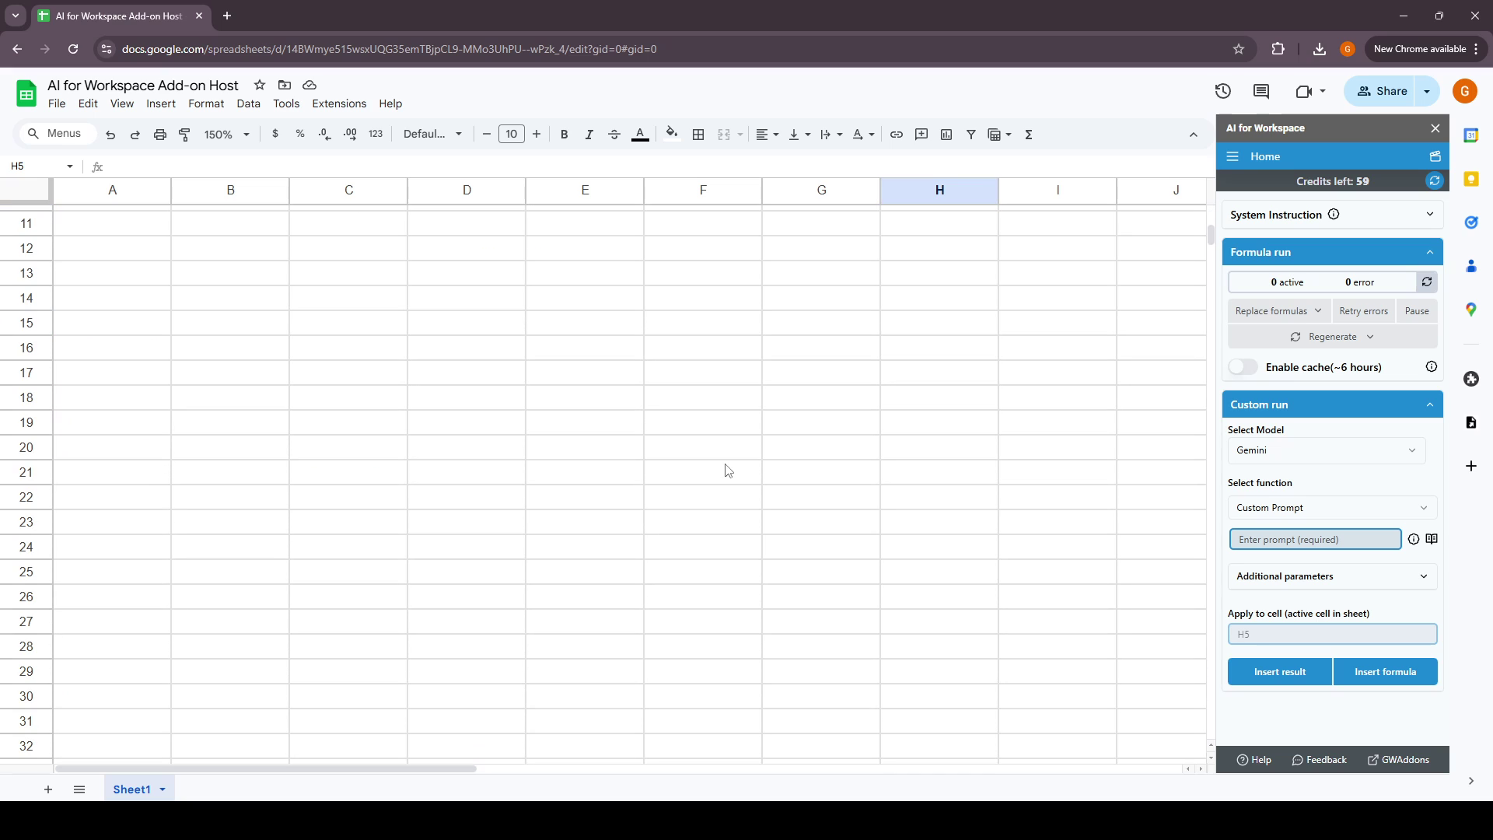
left_click(719, 470)
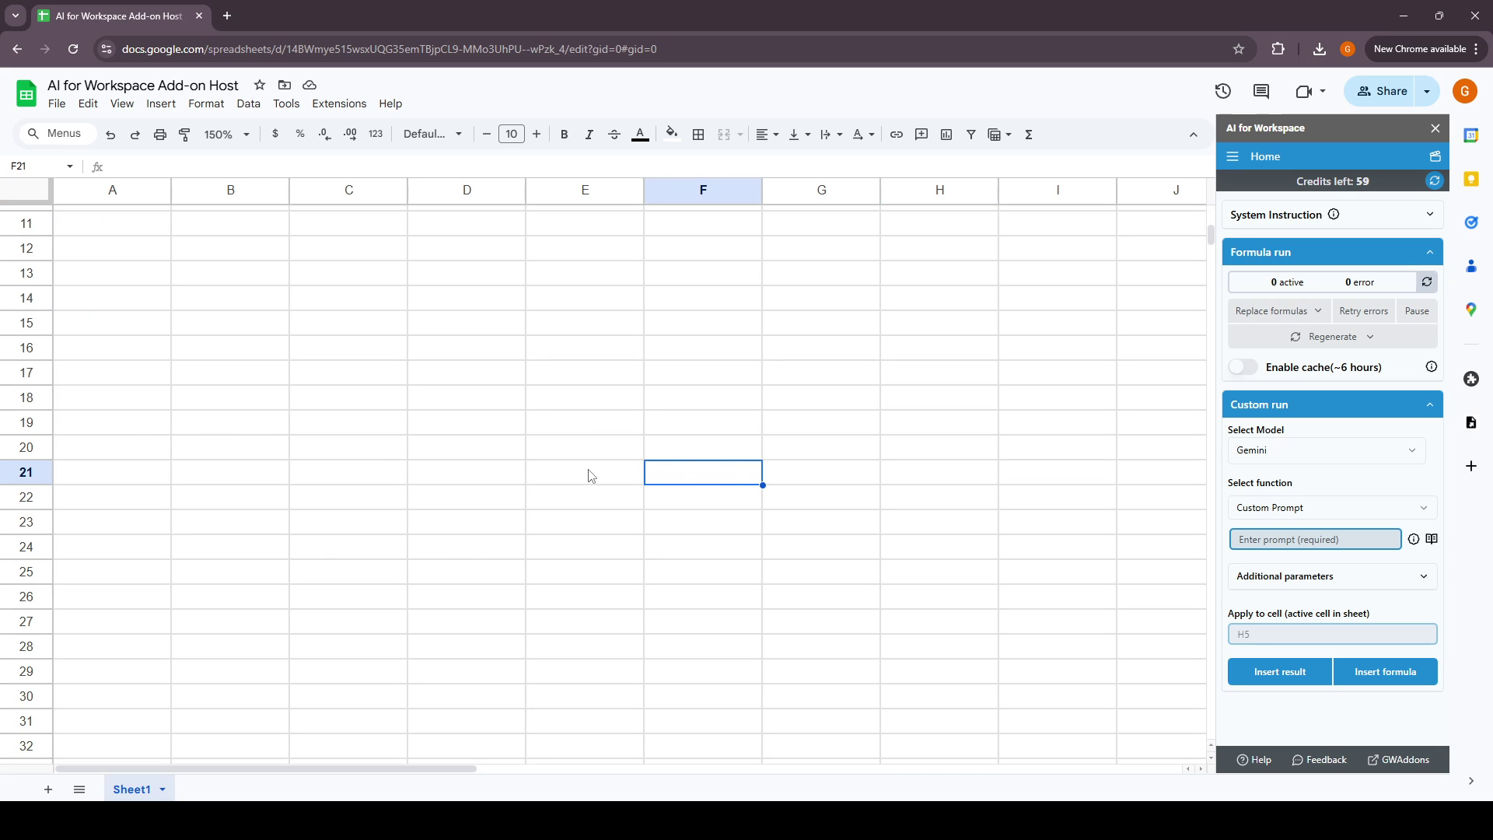
left_click(1400, 457)
left_click(1299, 504)
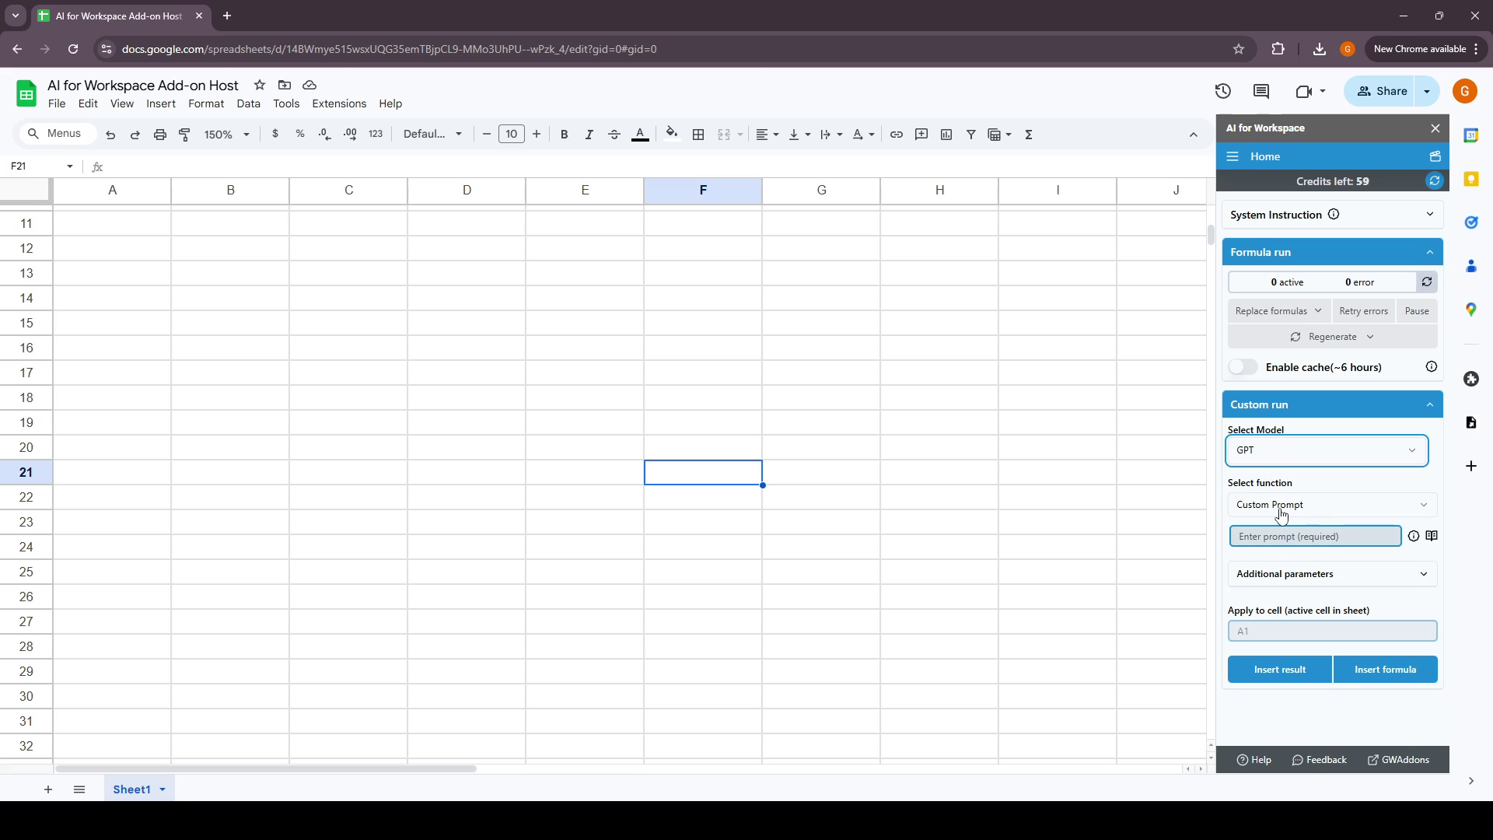
left_click(1276, 509)
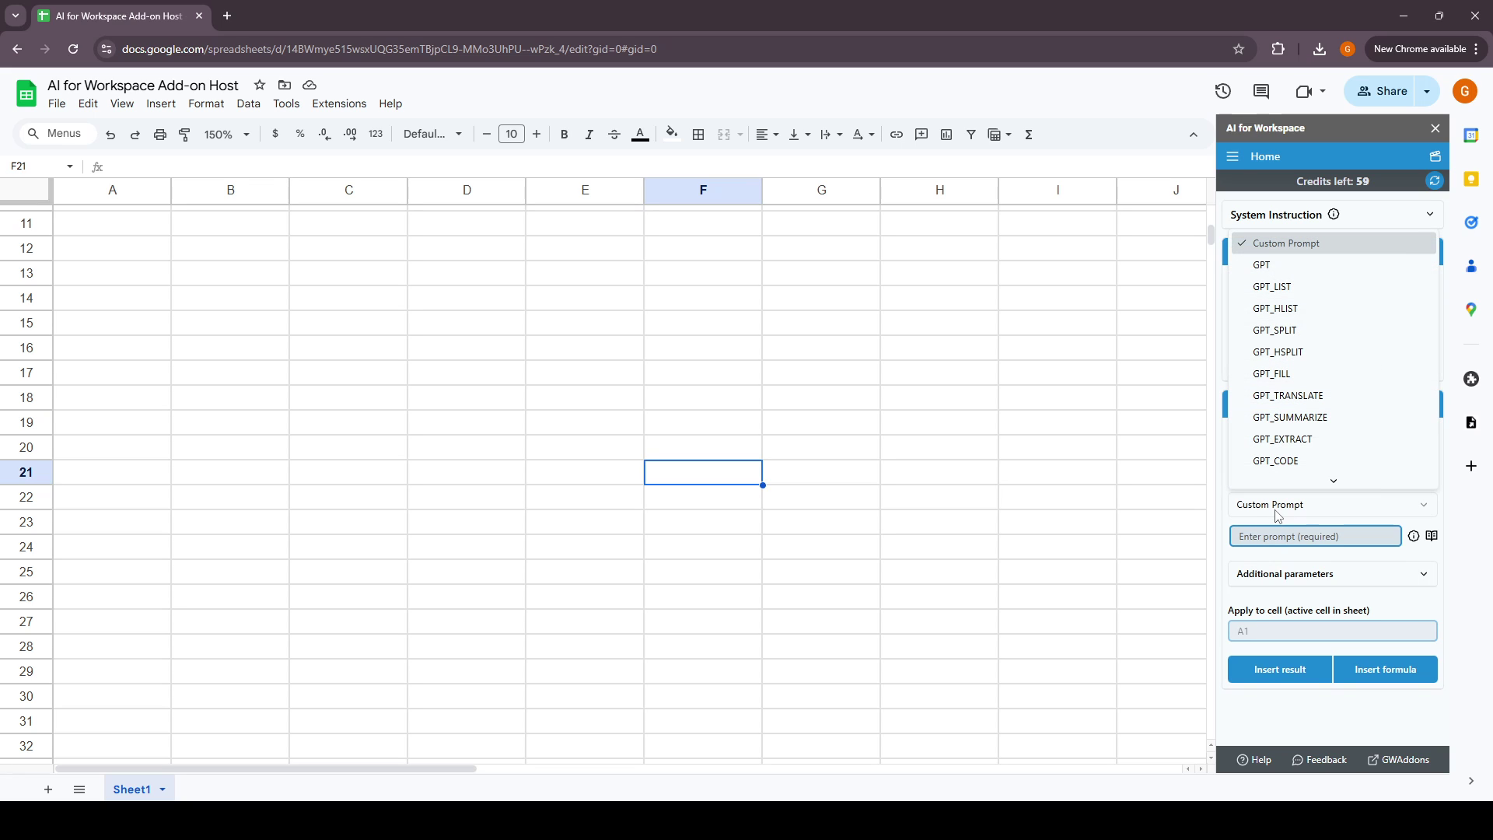
left_click(1301, 285)
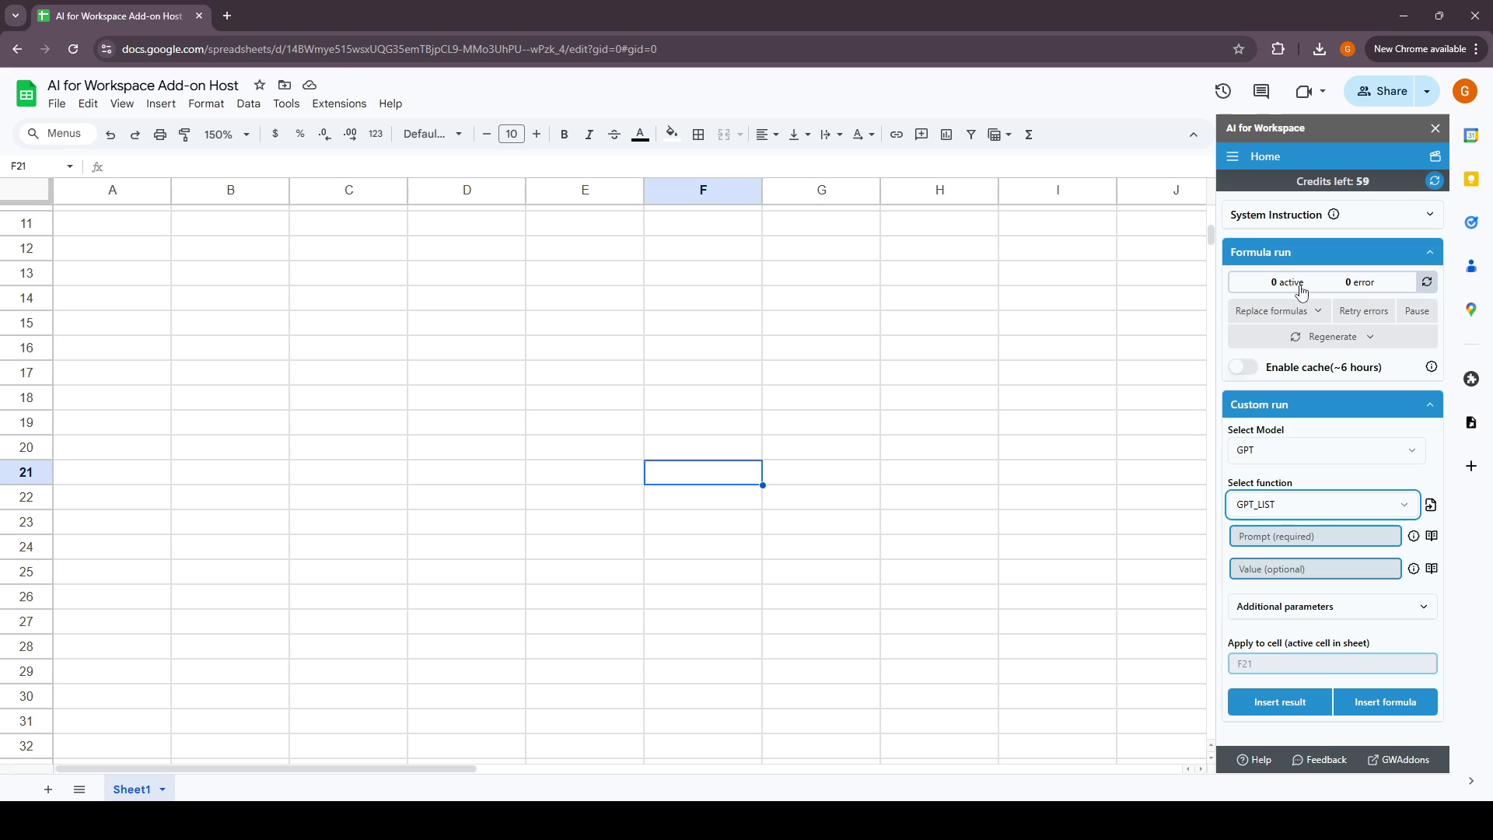
left_click(1281, 538)
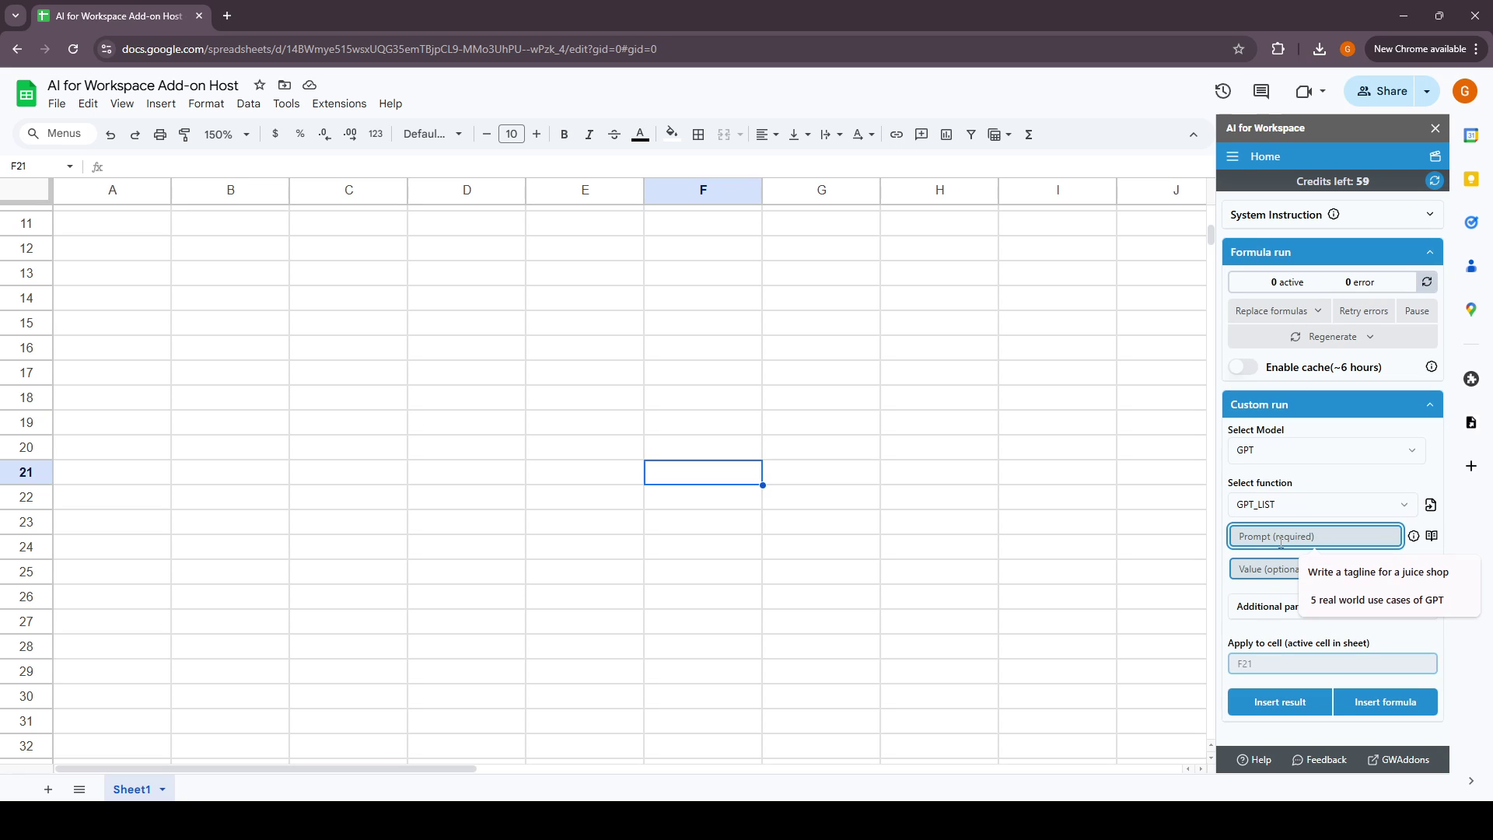
key("Down")
key("Down")
key("Return")
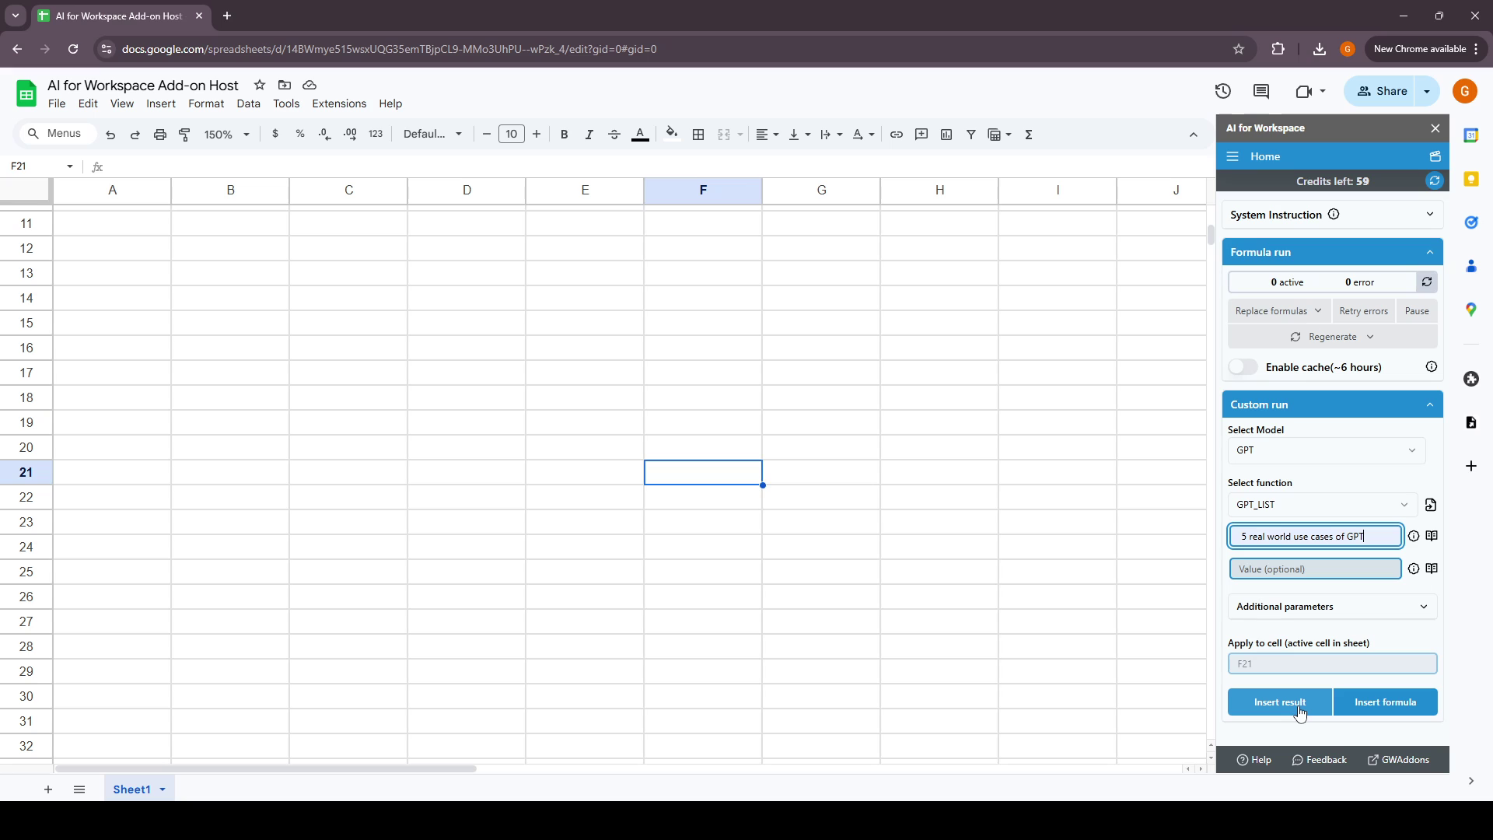
Review the GEM tagline formula in A5 without changing it
scroll(542, 440, "up", 5)
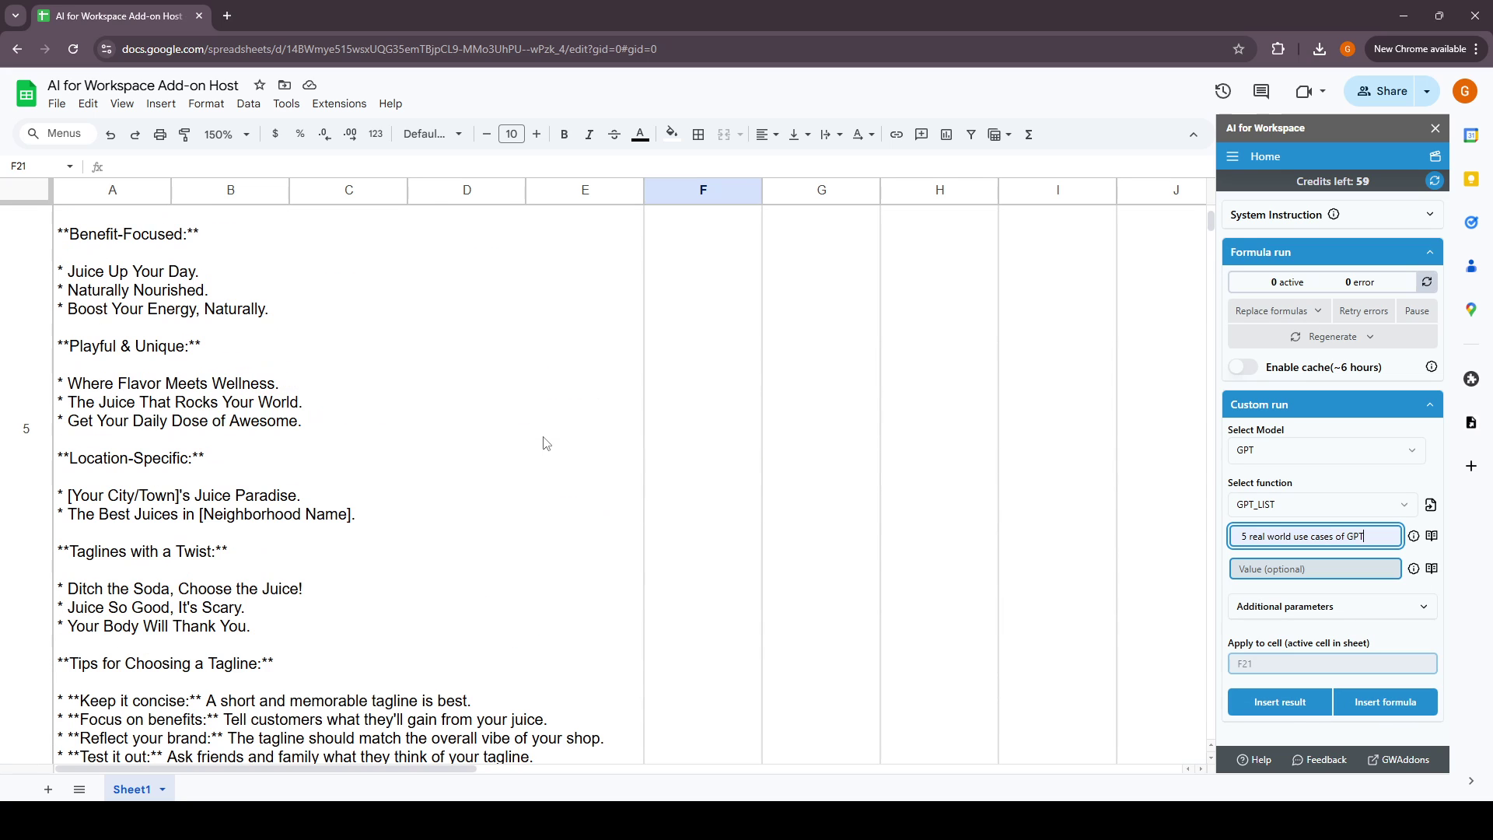
left_click(125, 375)
left_click_drag(116, 166, 334, 167)
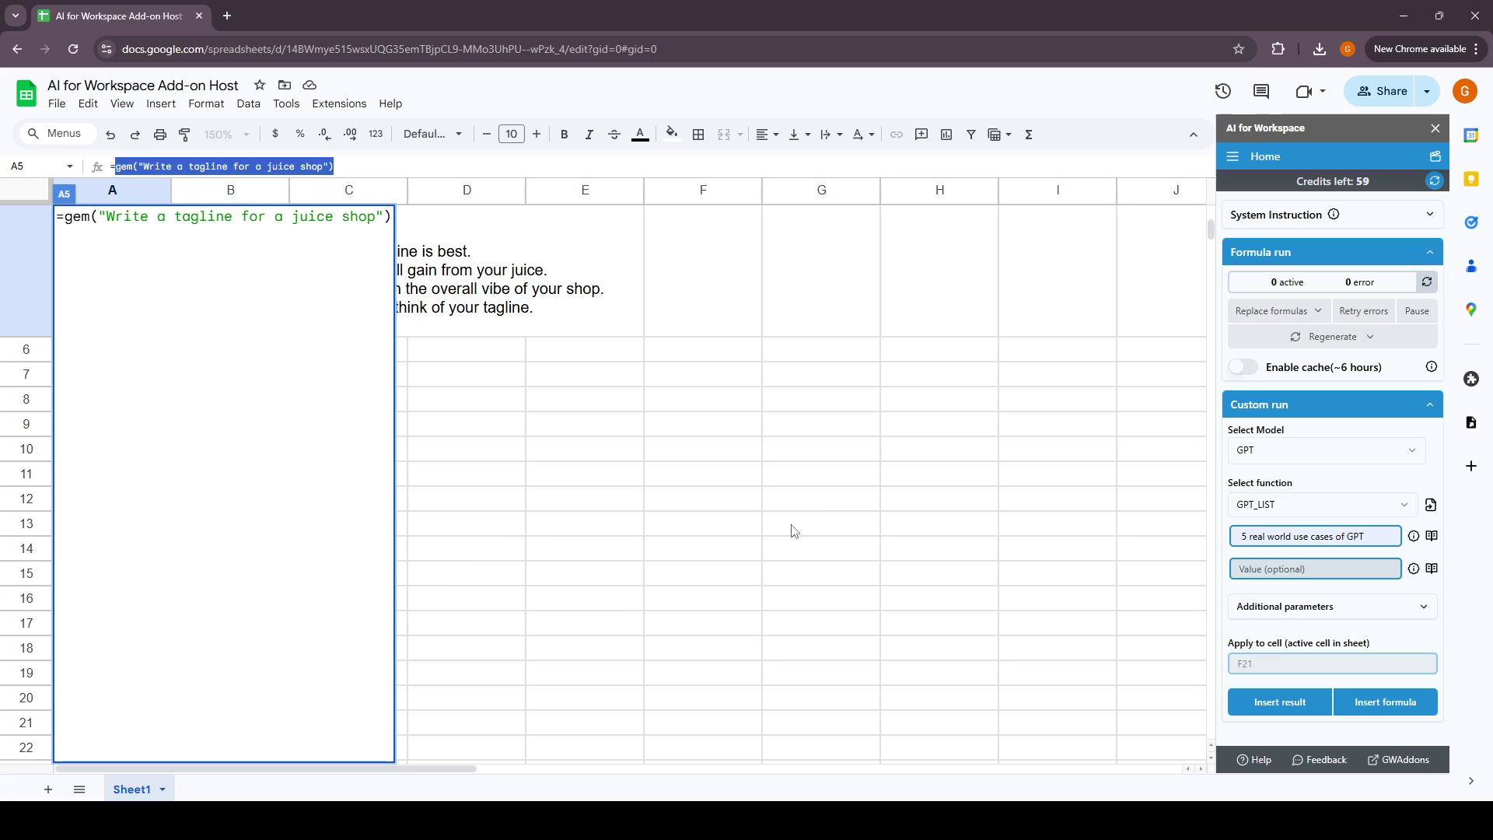
left_click(720, 546)
Insert the GPT_LIST formula at E13 and check the use cases in E13, E14 and E15
left_click(644, 517)
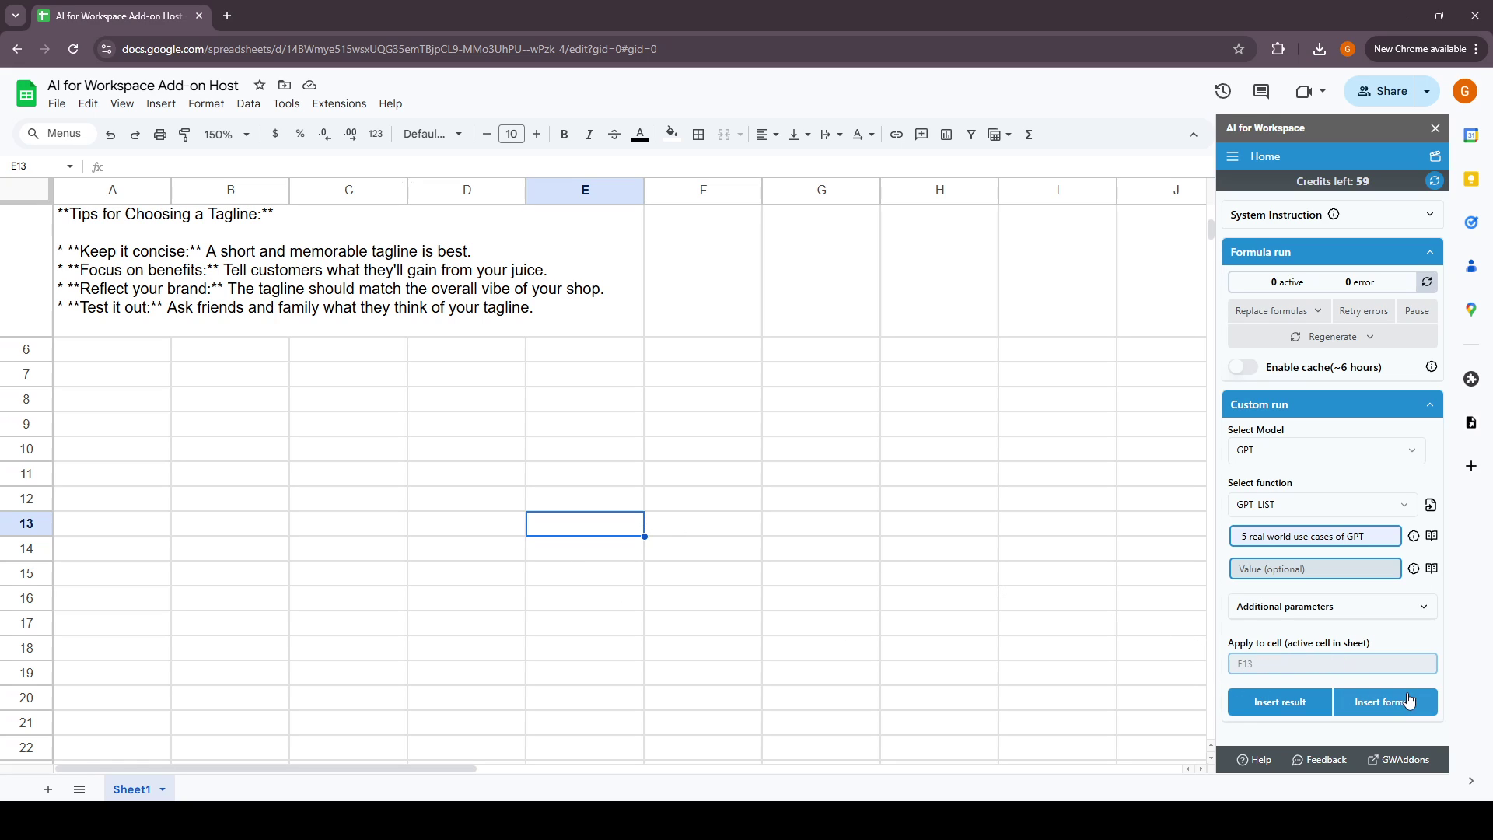
left_click(1384, 702)
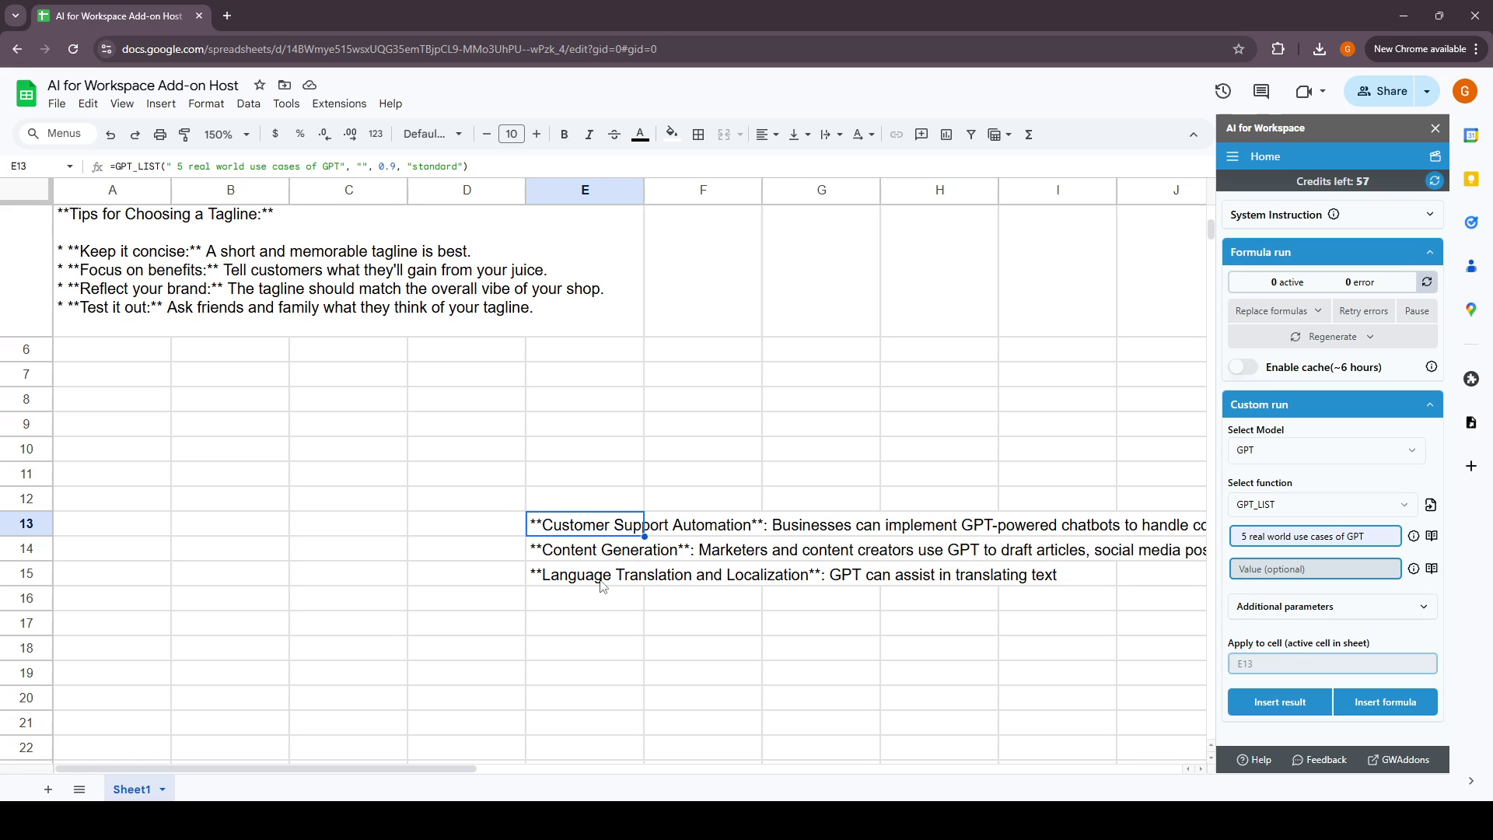
left_click(603, 583)
left_click(605, 529)
left_click(604, 557)
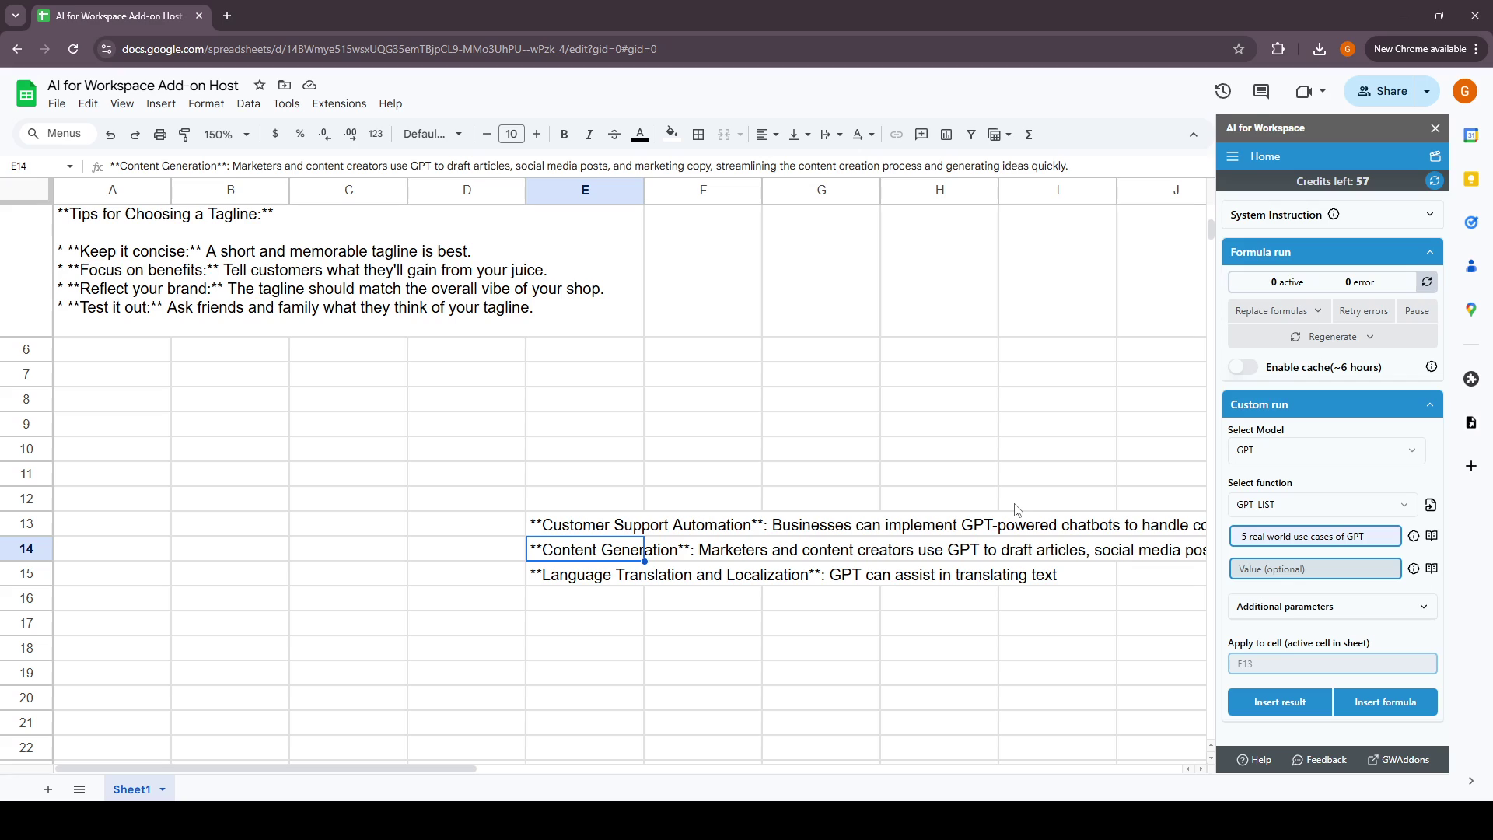
left_click(1330, 450)
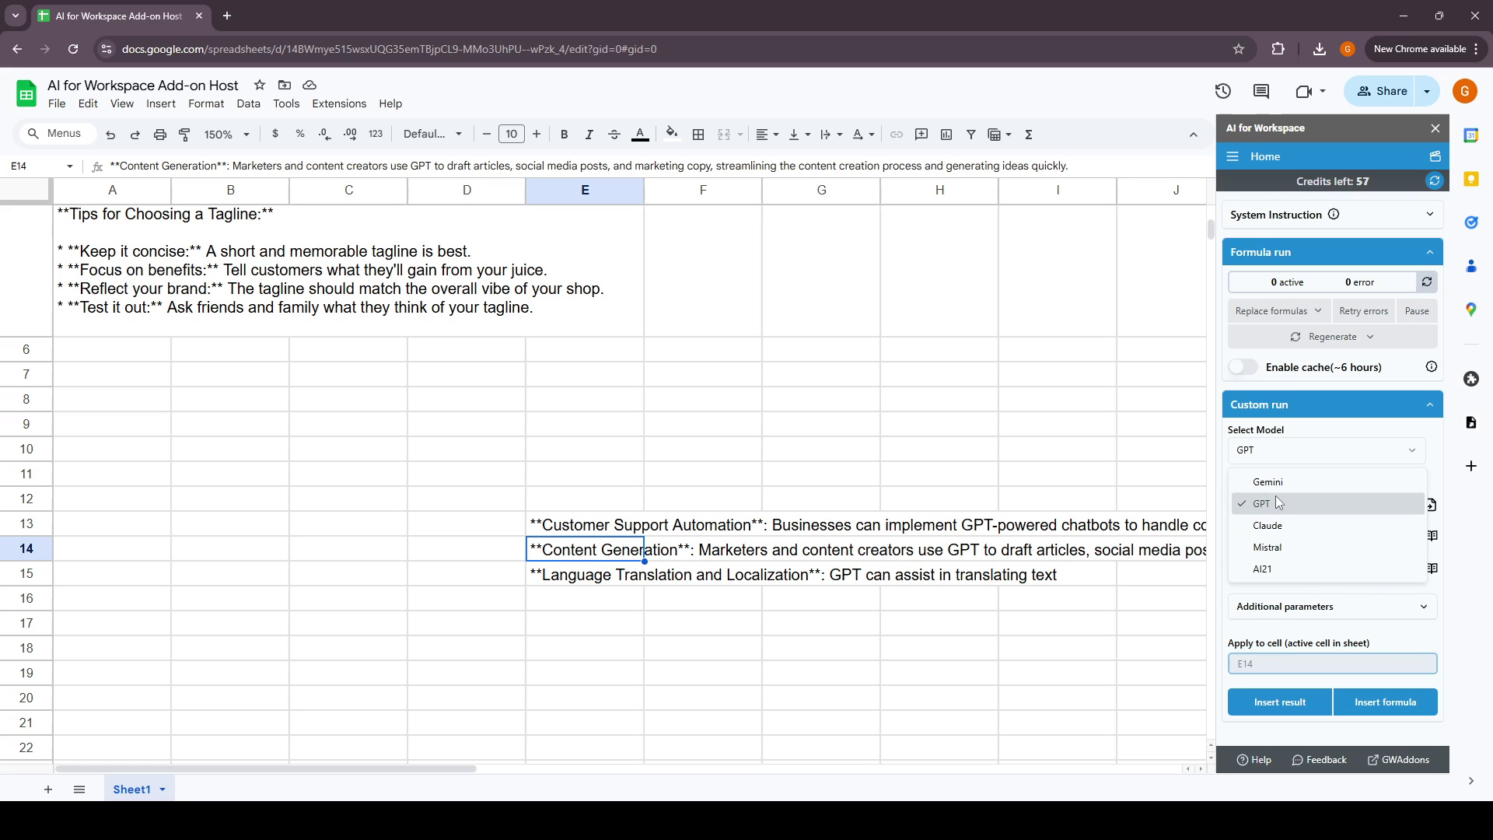
left_click(1406, 632)
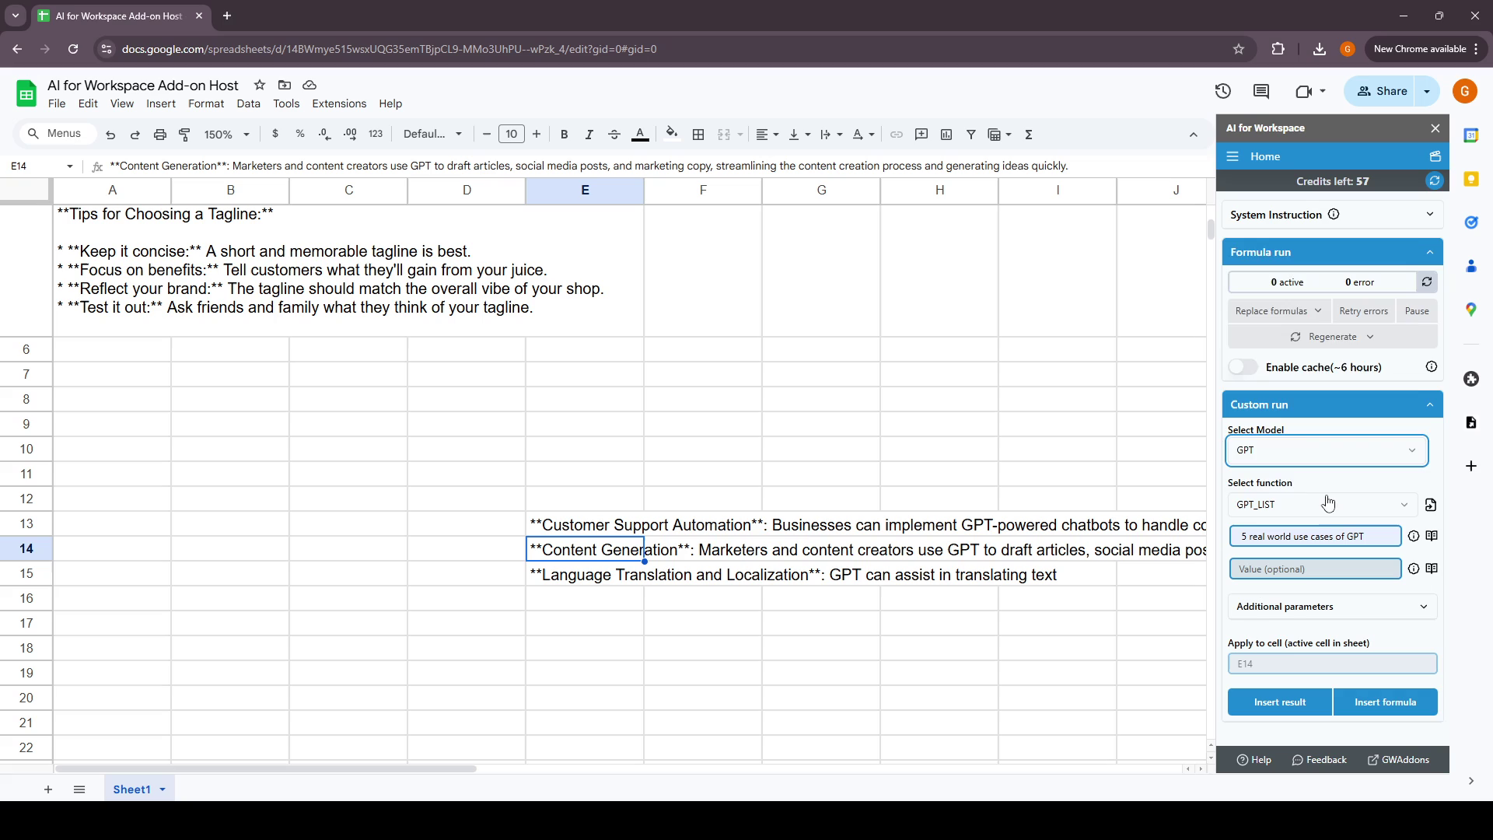
left_click(1327, 501)
scroll(1326, 381, "down", 3)
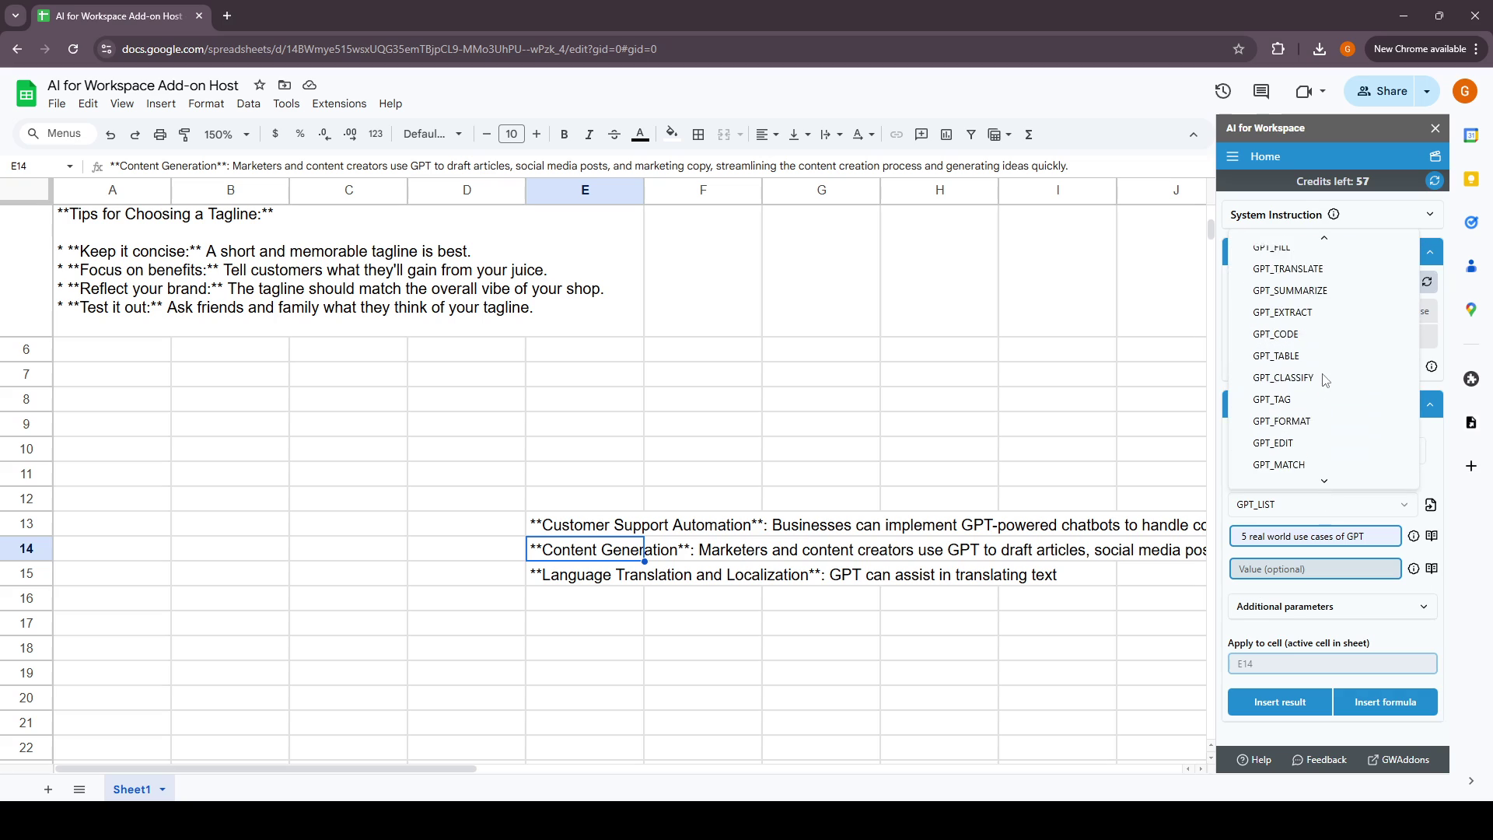
left_click(1443, 486)
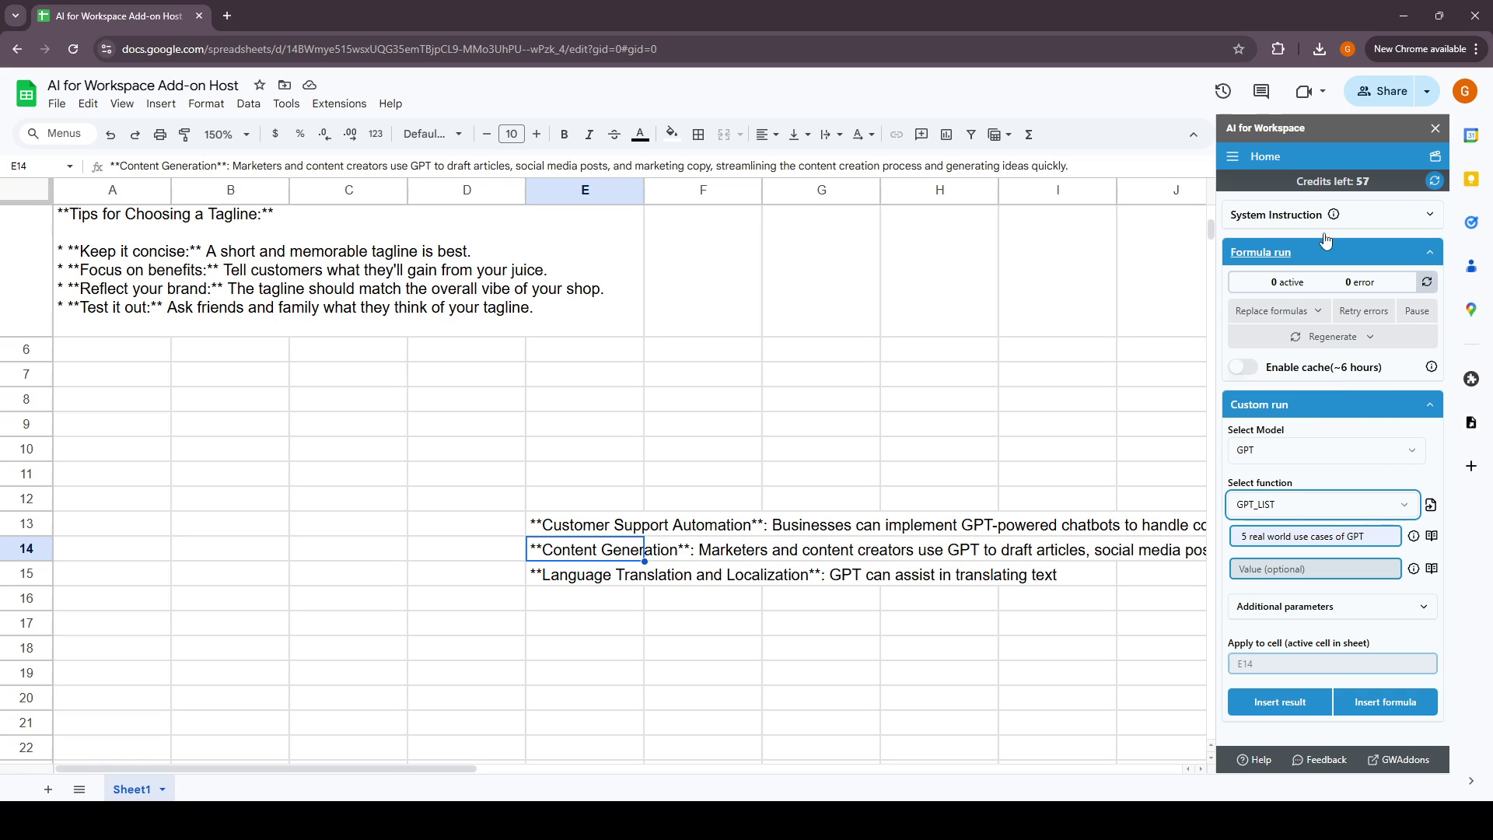
Open the Functions List and expand the GEMINI functions, showing GEM_LIST and GEM_HSPLIT details
left_click(1233, 156)
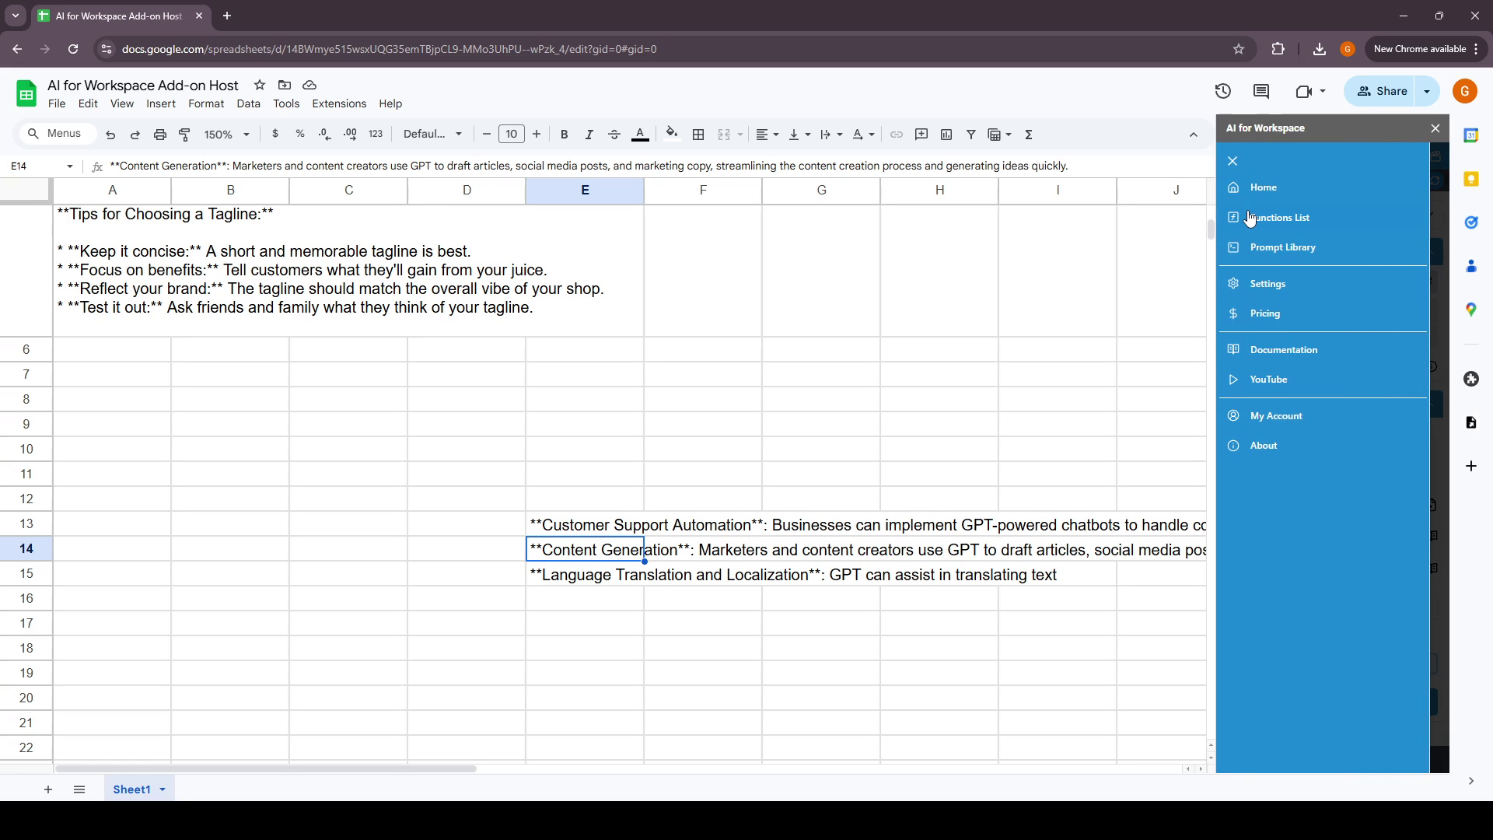
left_click(1261, 223)
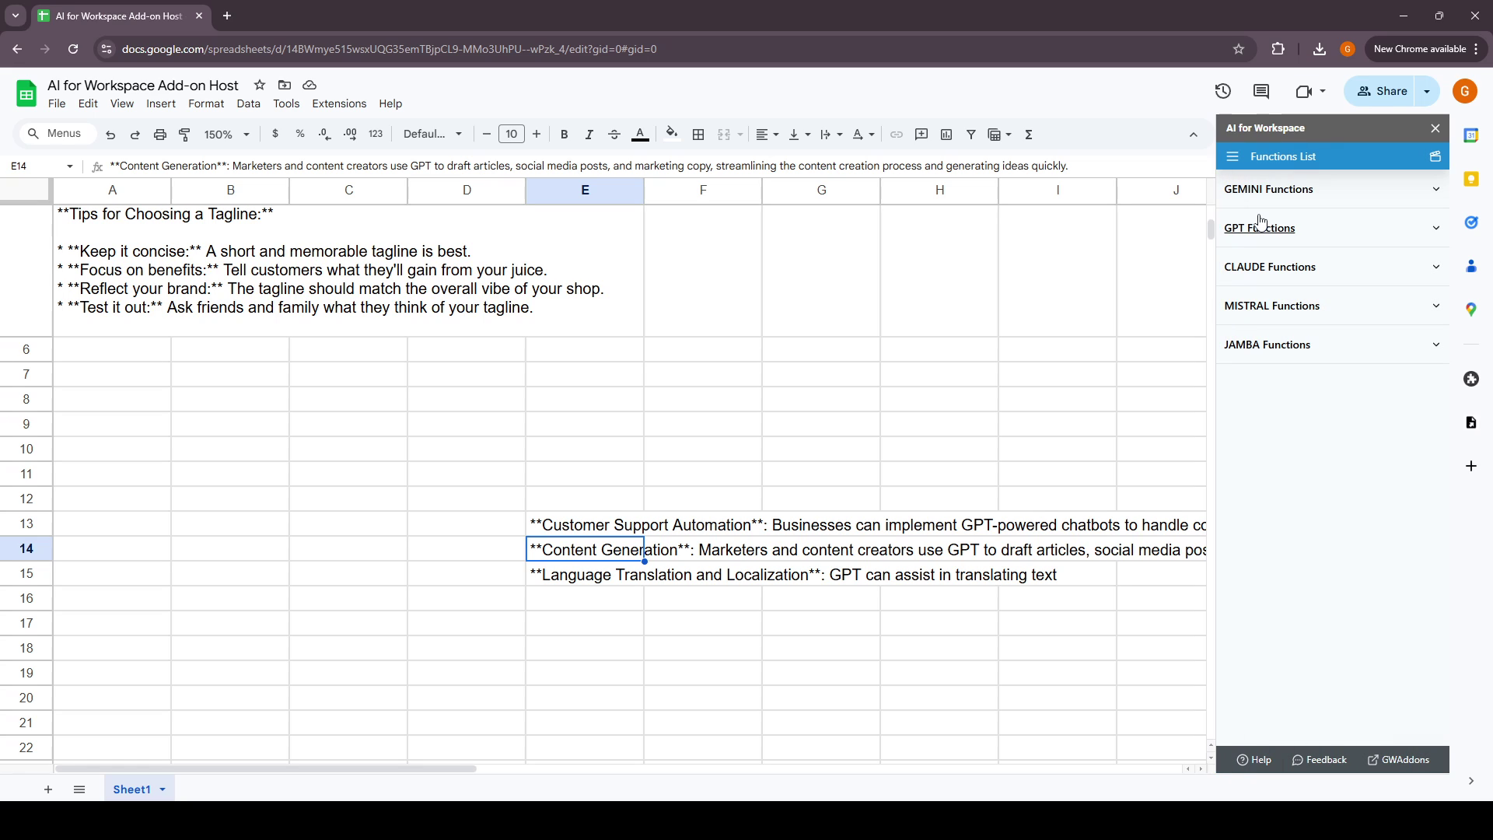
left_click(1314, 194)
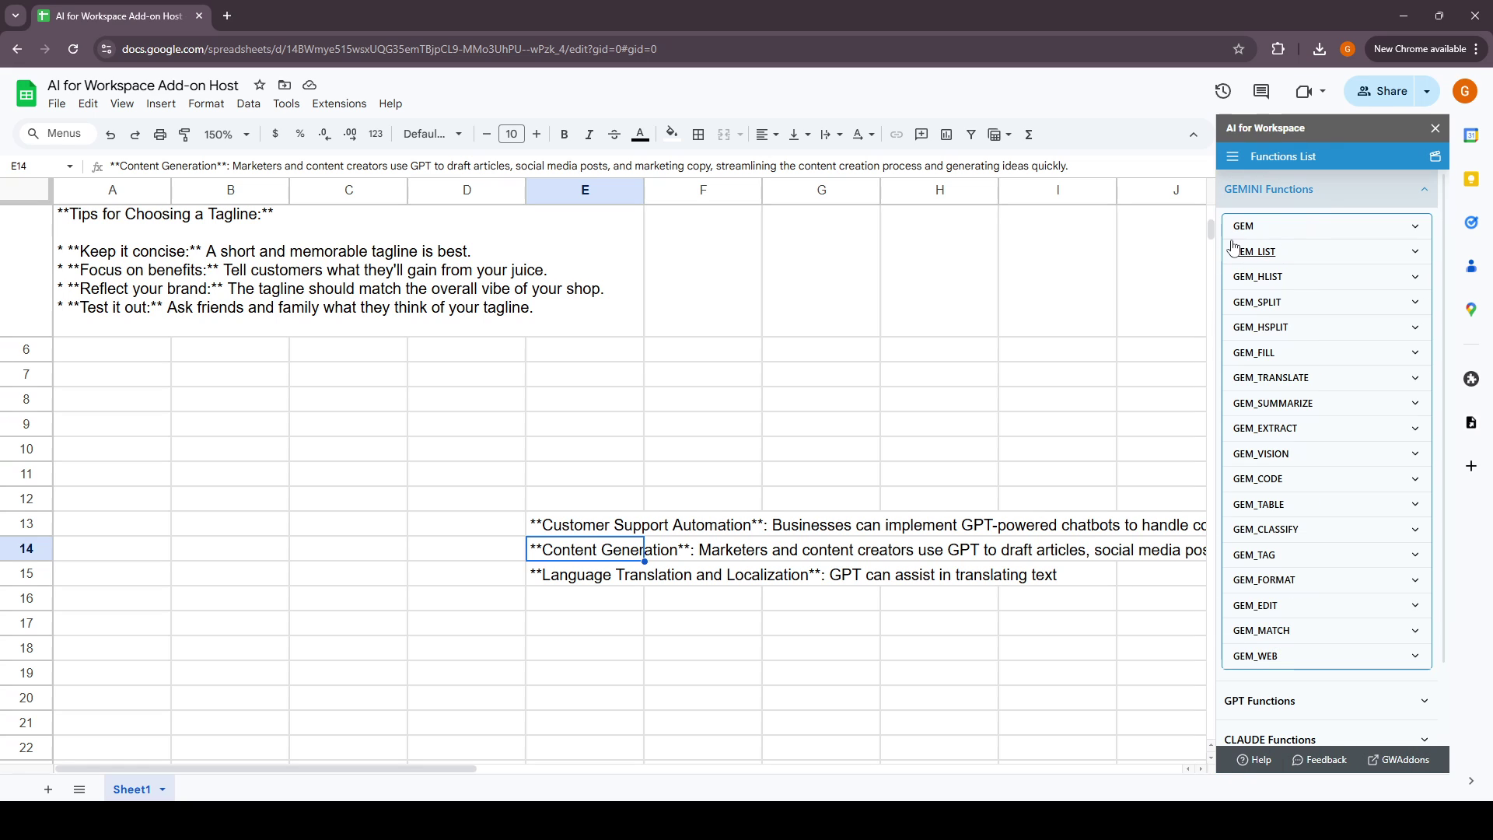
left_click(1257, 252)
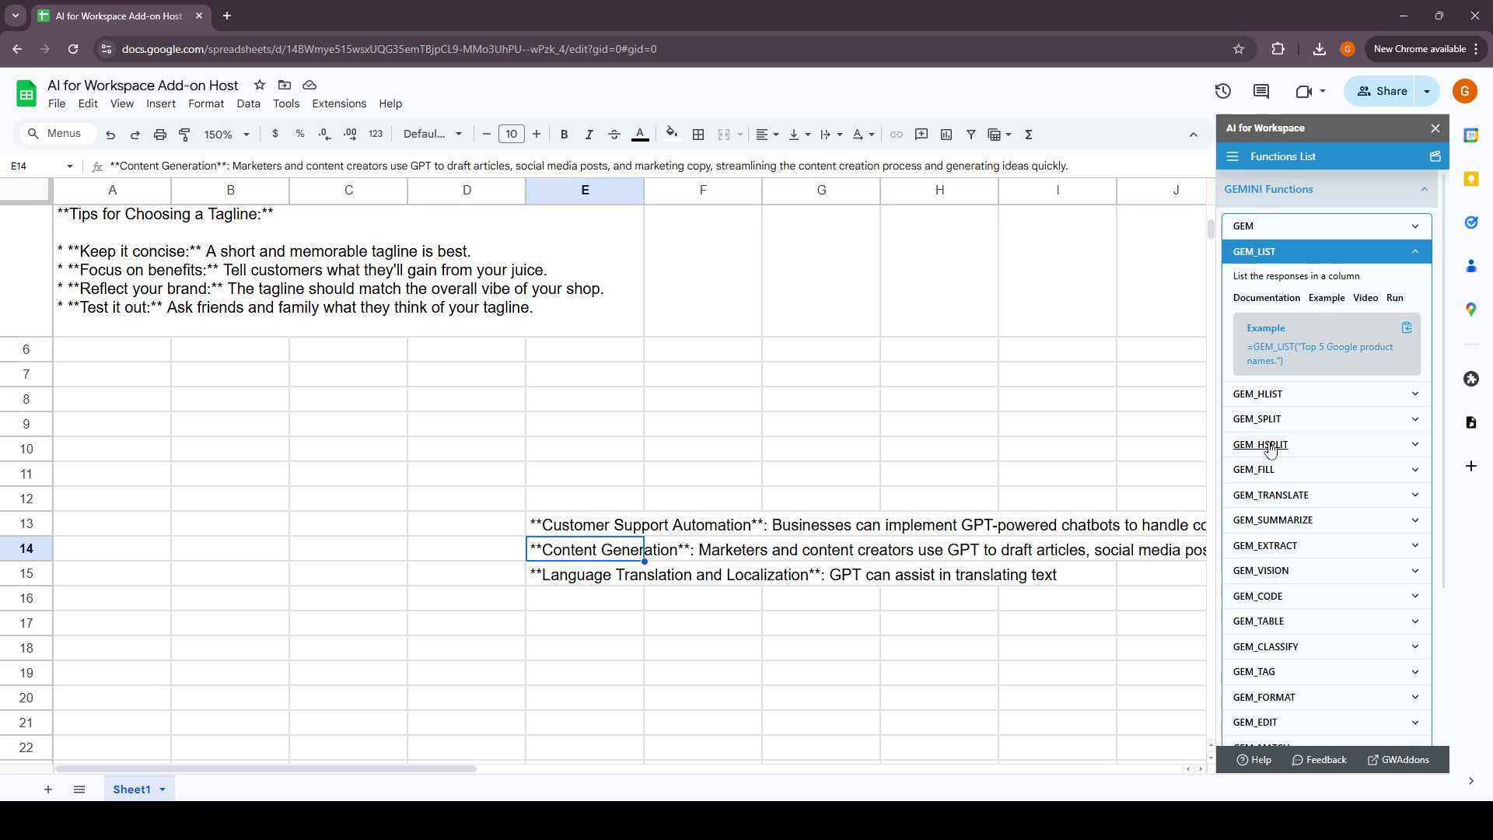
left_click(1306, 447)
scroll(1306, 413, "down", 3)
Expand the GPT functions to show the GPT_FILL and GPT_TRANSLATE descriptions and examples
left_click(1256, 610)
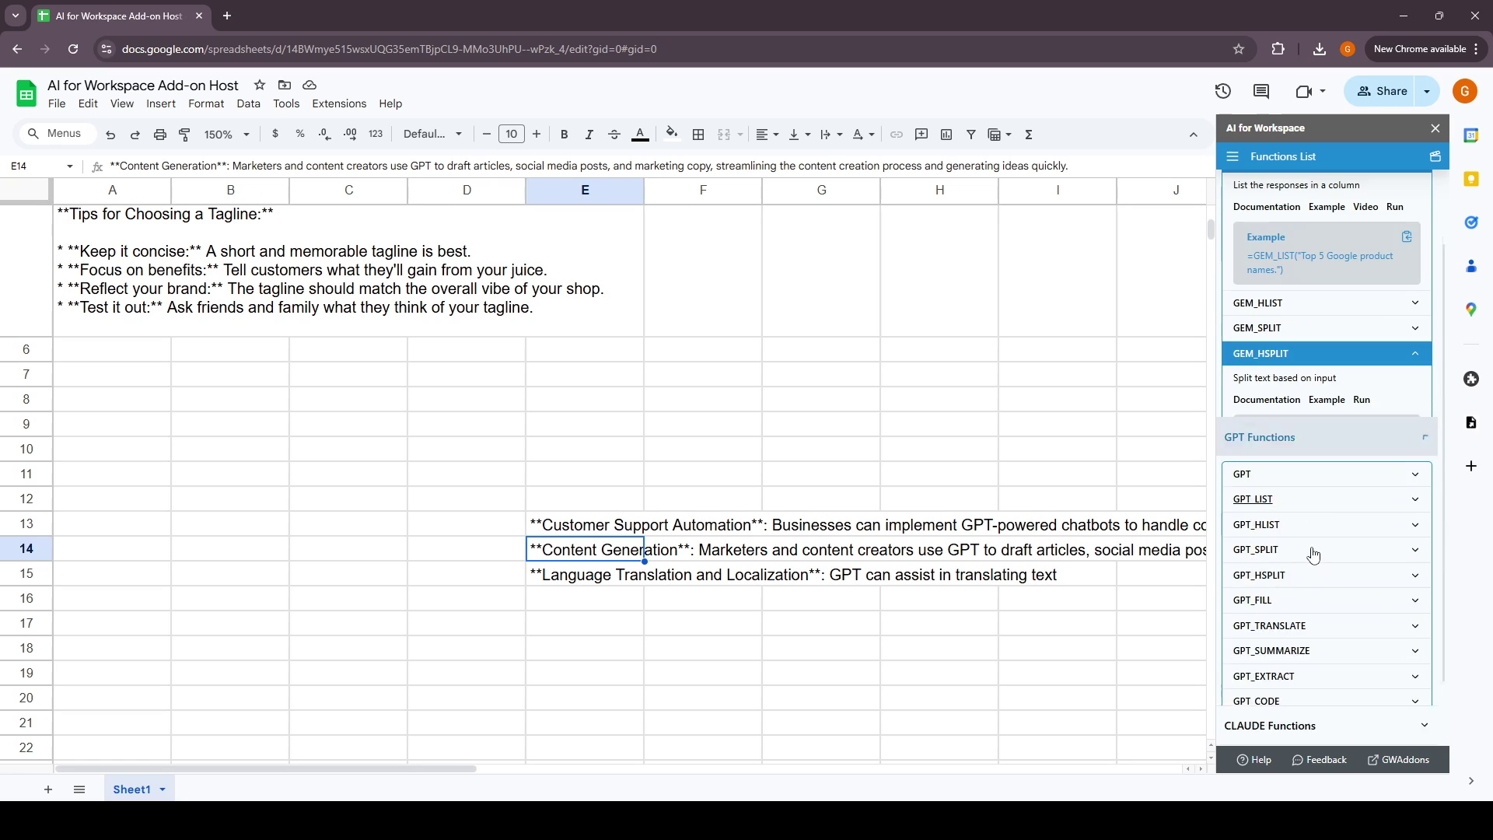
left_click(1261, 353)
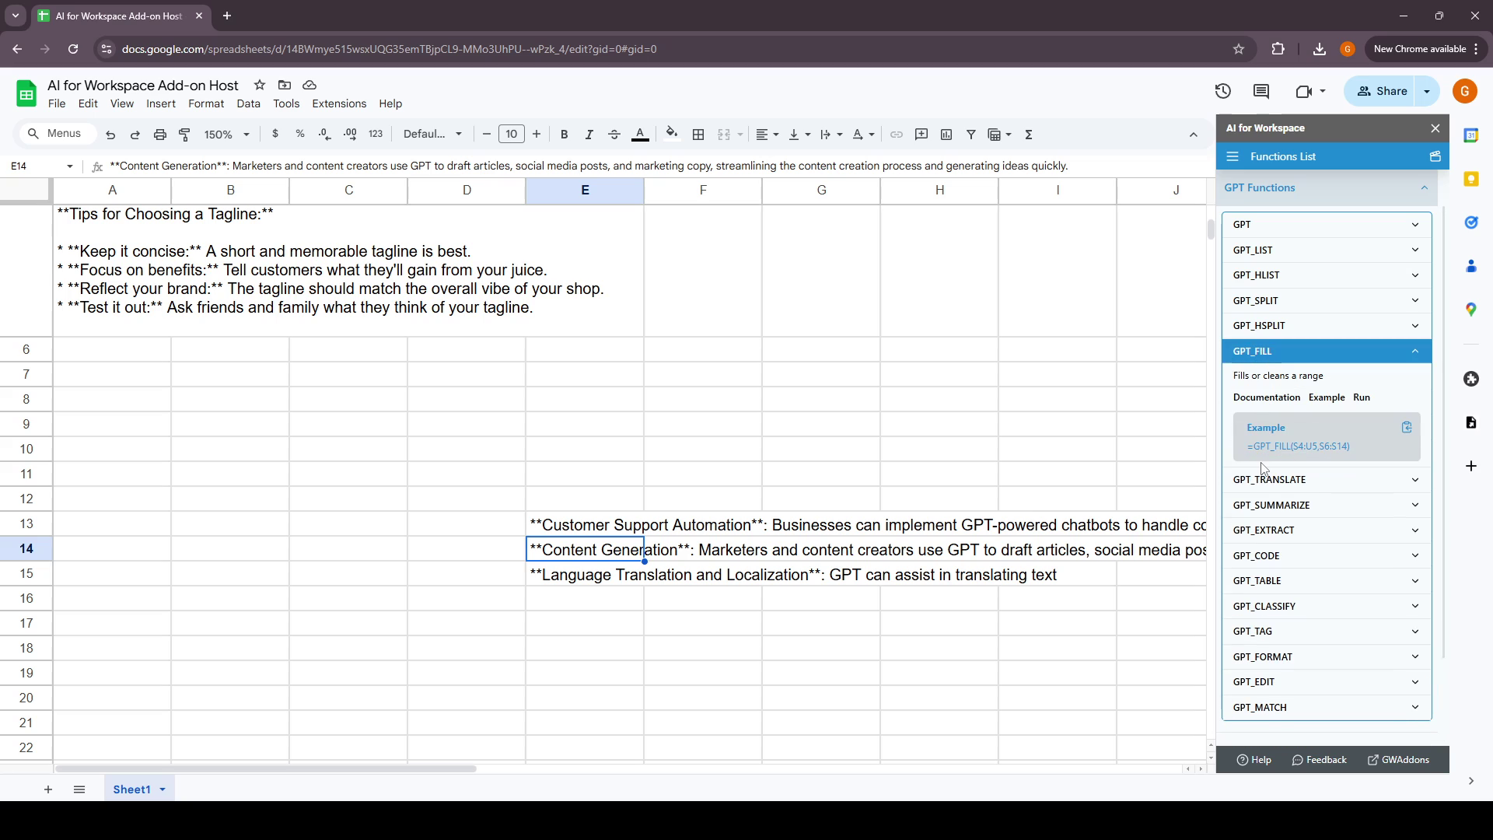
left_click(1263, 479)
scroll(1303, 550, "down", 3)
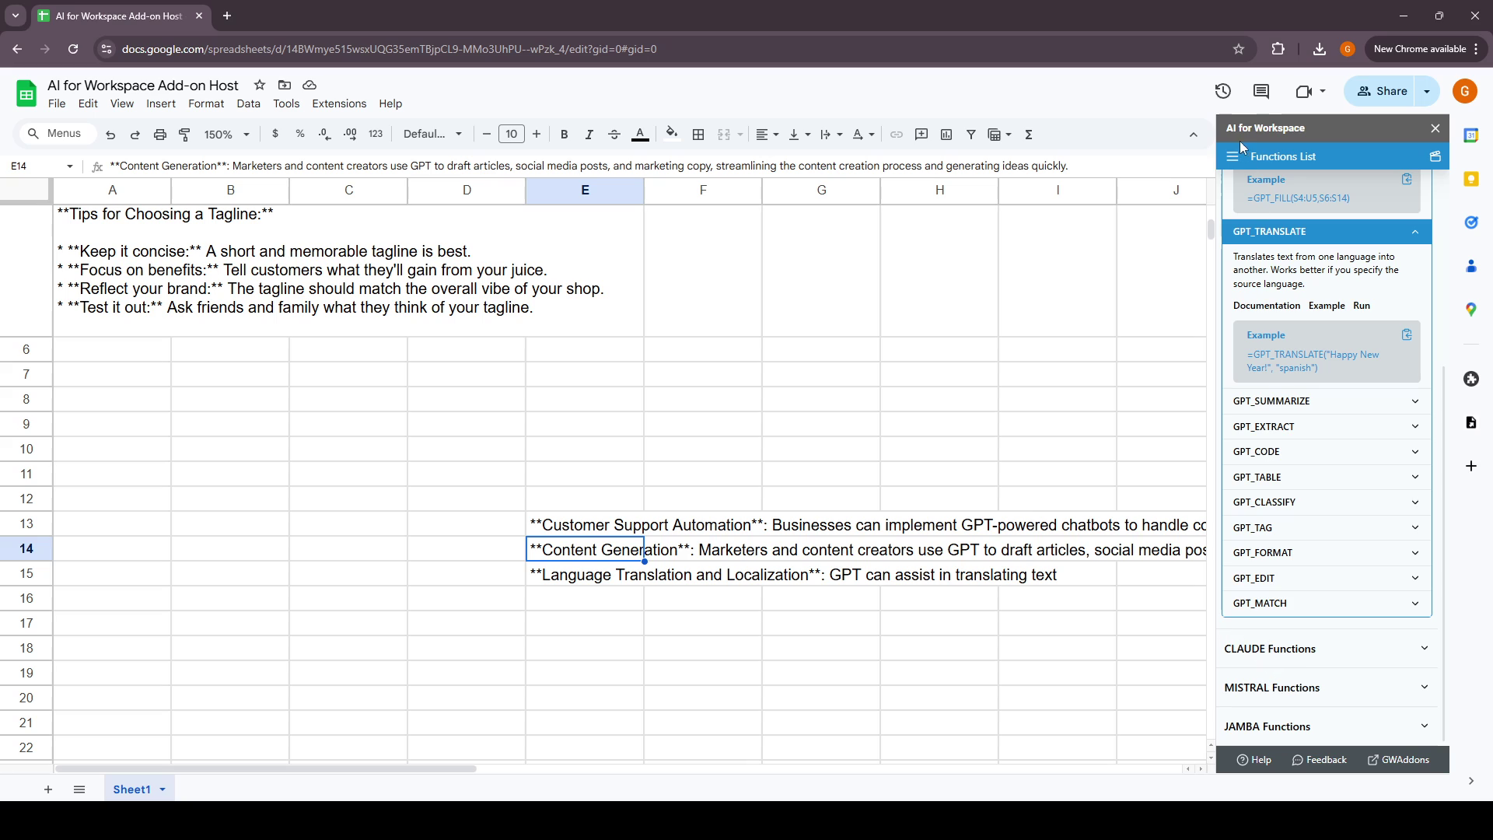
scroll(1258, 451, "up", 3)
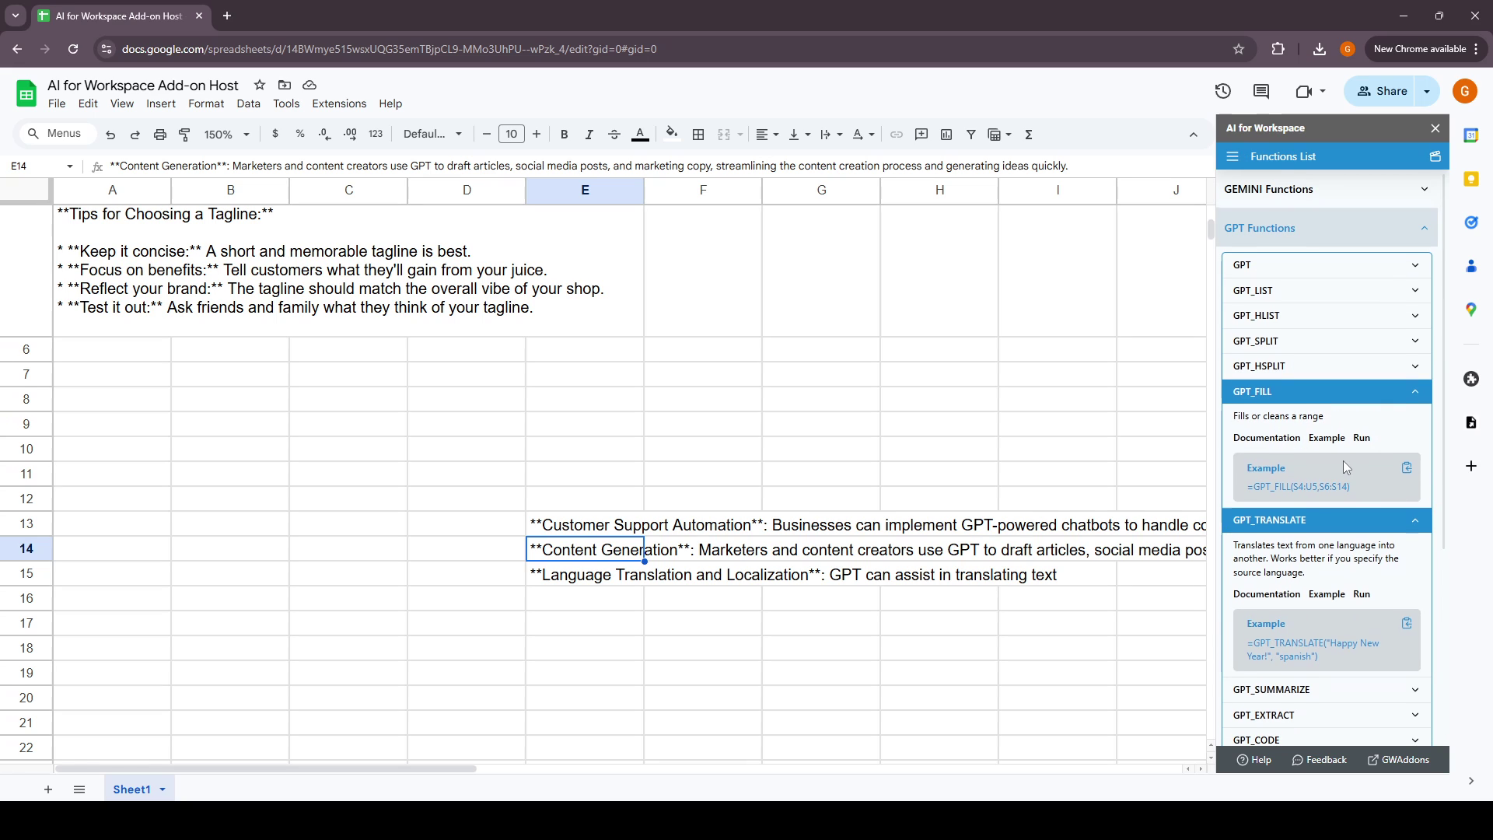
scroll(1342, 460, "down", 3)
Insert the GPT_TRANSLATE example into E14 and move it to D14
left_click(1407, 335)
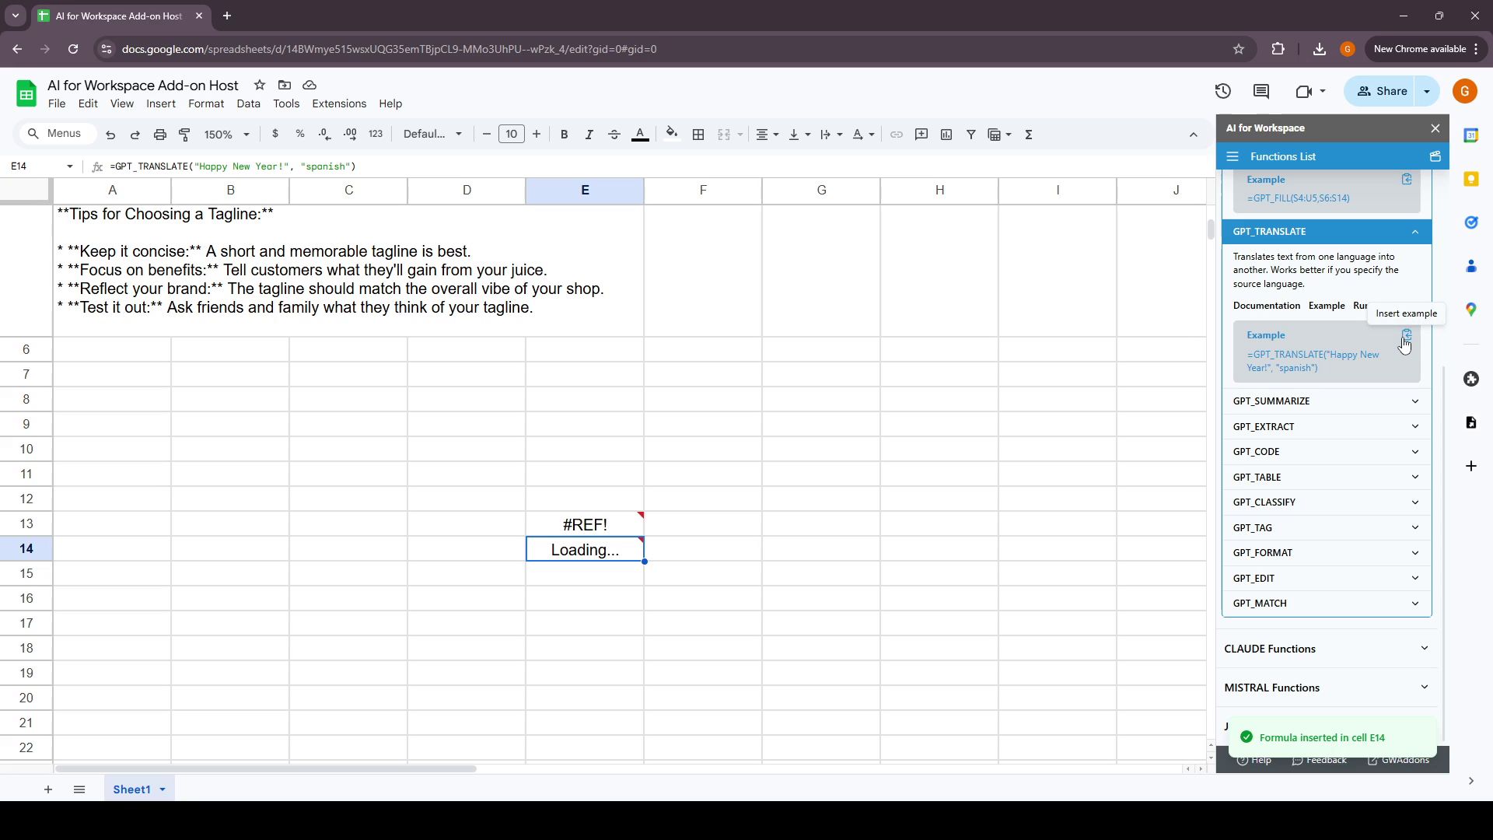
mouse_move(599, 532)
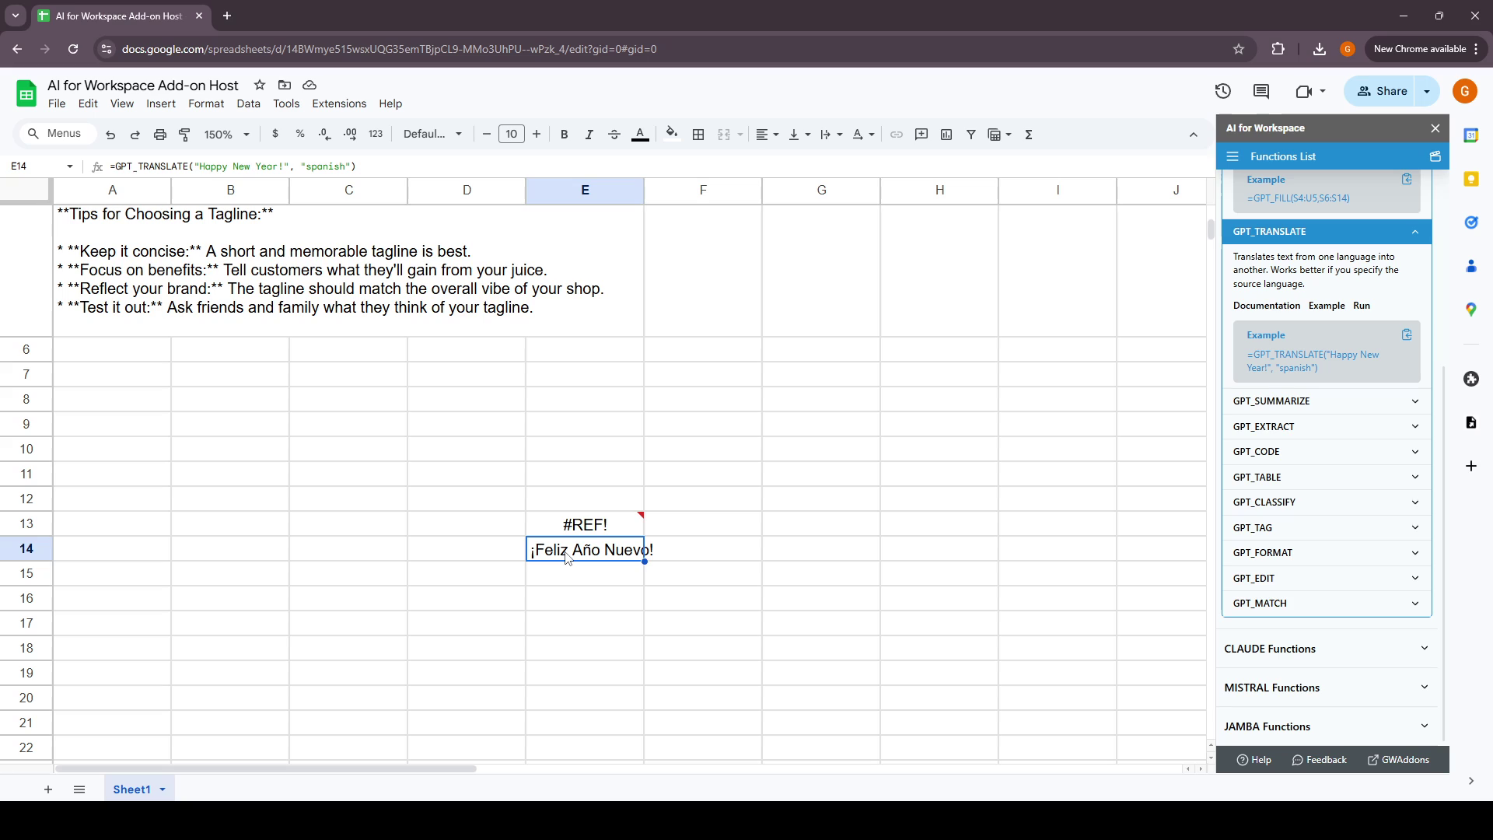
left_click_drag(567, 557, 436, 554)
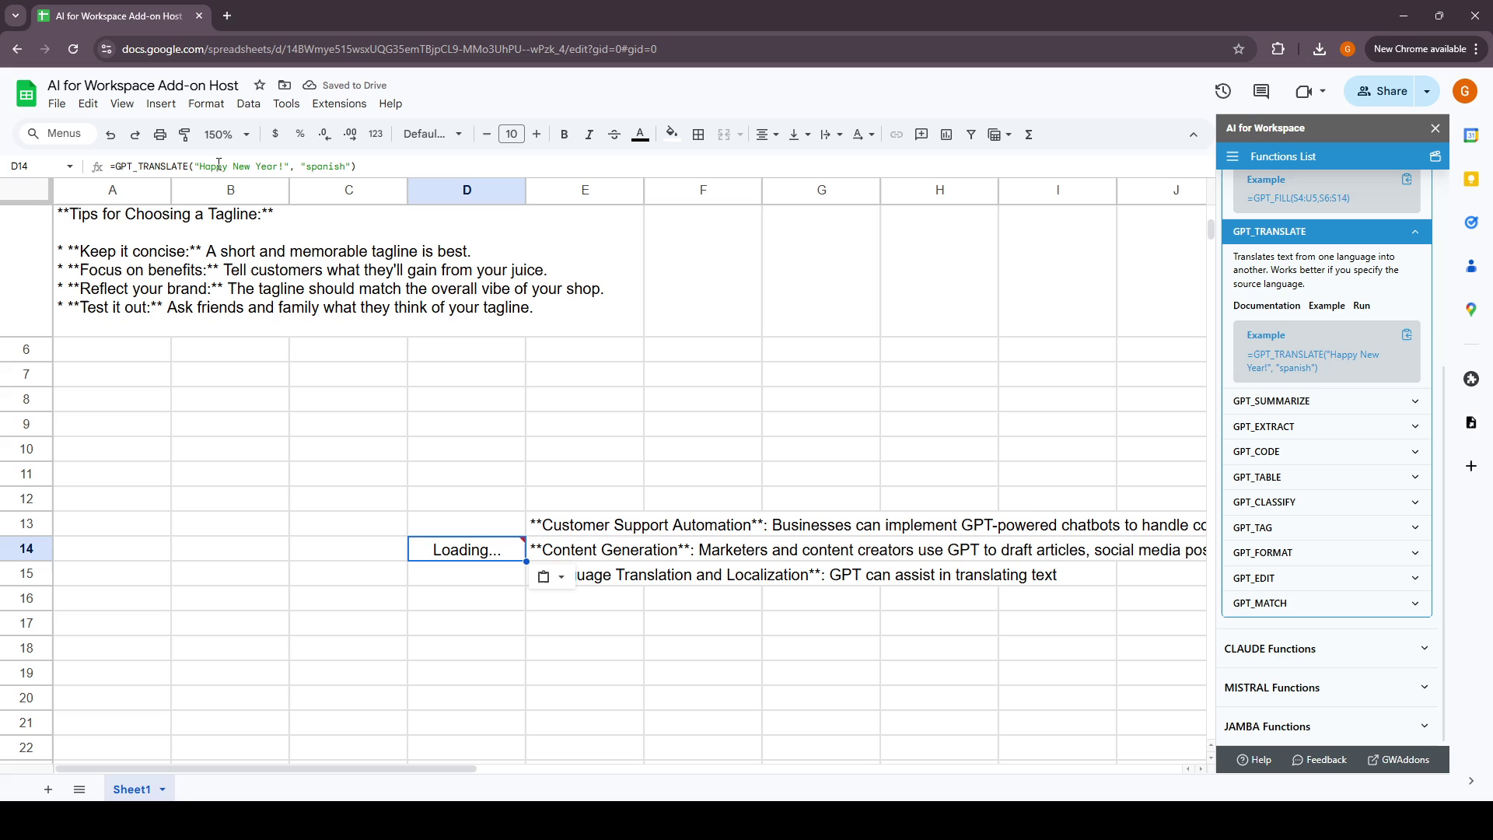
Check D14's ¡Feliz Año Nuevo! result and widen column D to show it fully
left_click(474, 582)
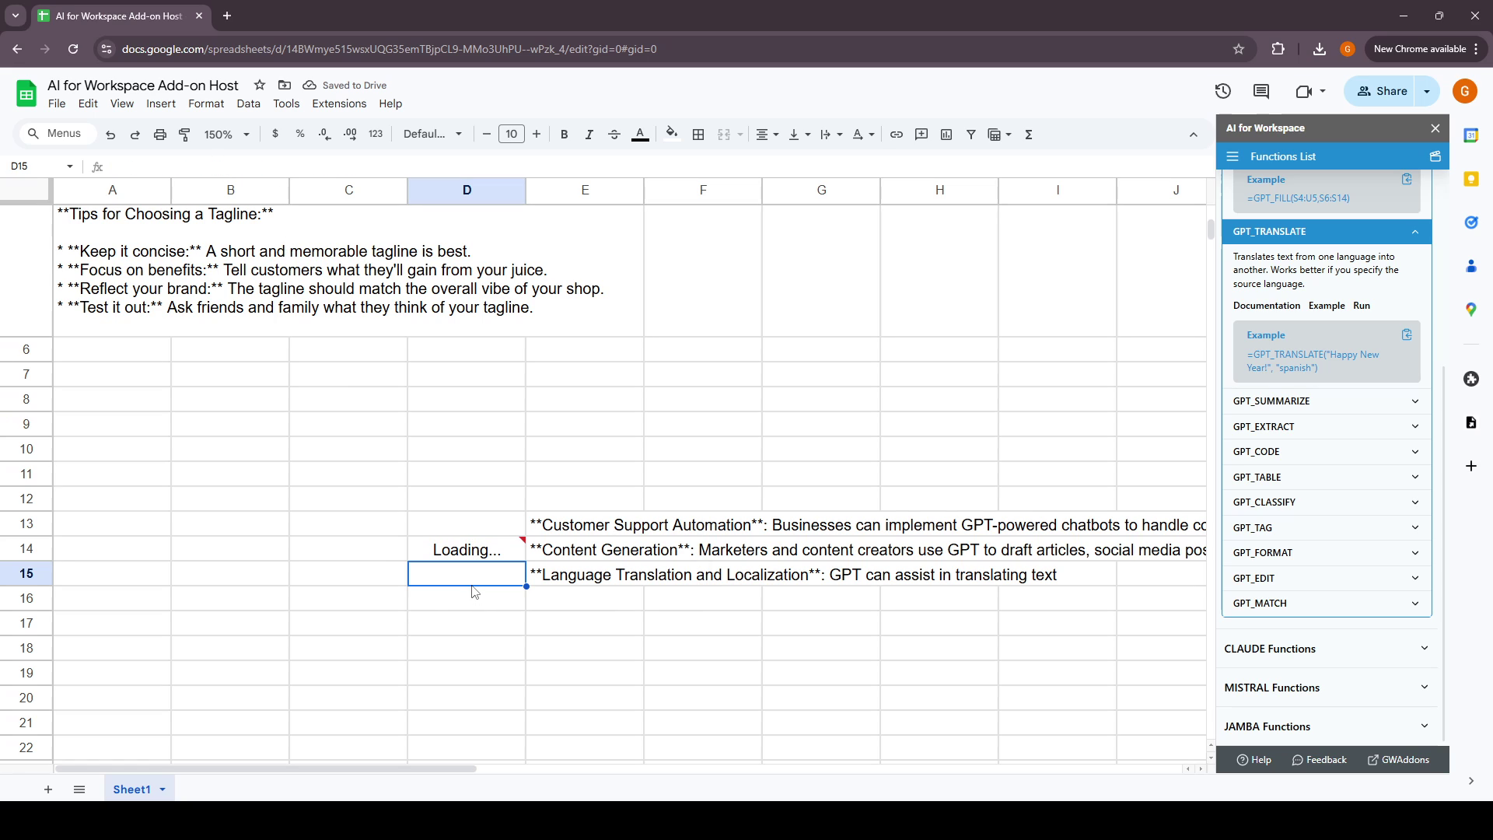
left_click(1369, 309)
left_click(497, 553)
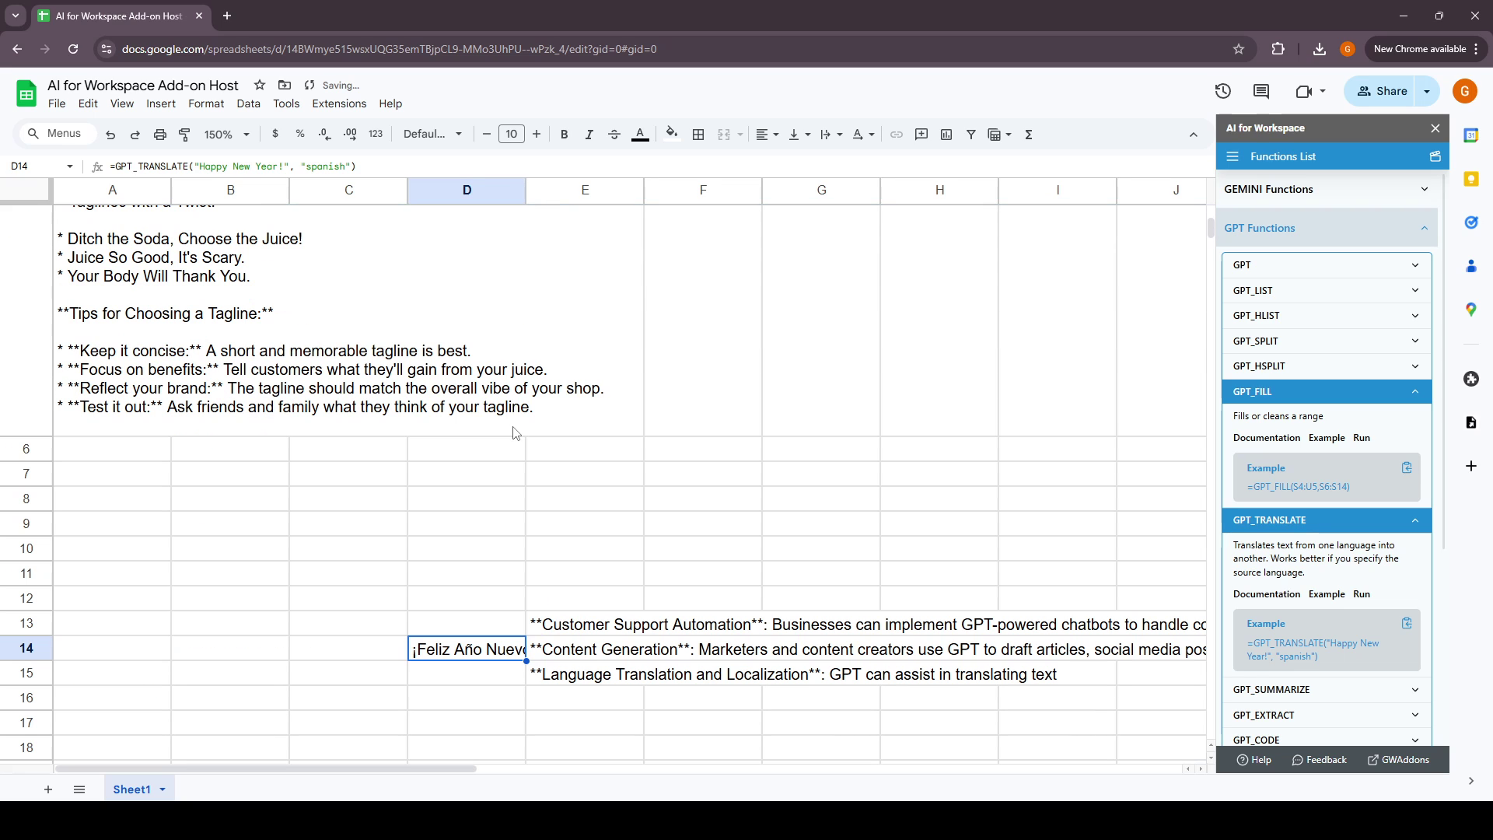
left_click_drag(525, 190, 613, 190)
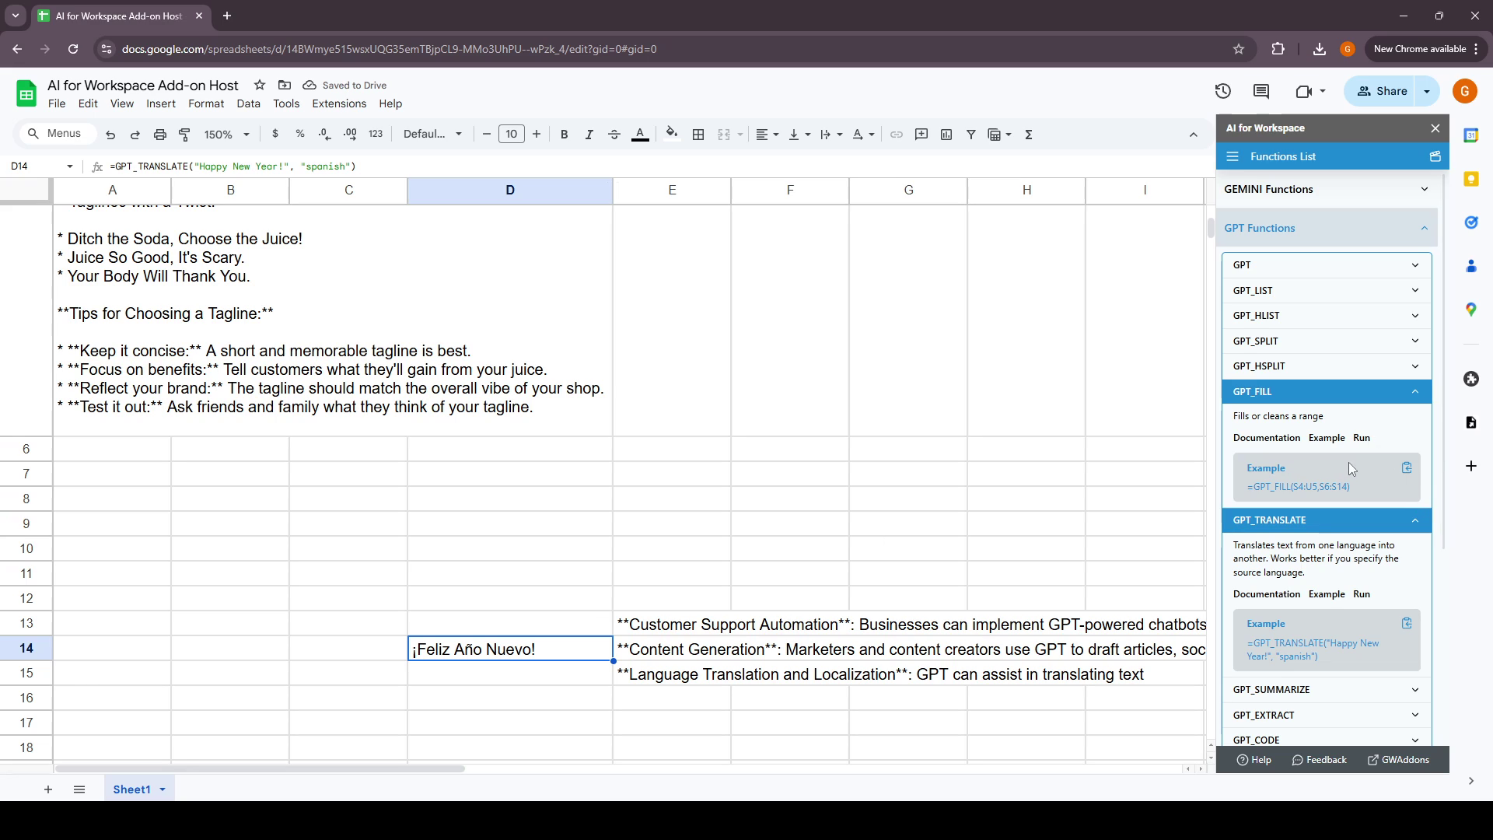
Start a GPT_FILL custom run, then browse the Prompt Library's E-commerce and Sales collections
left_click(1369, 441)
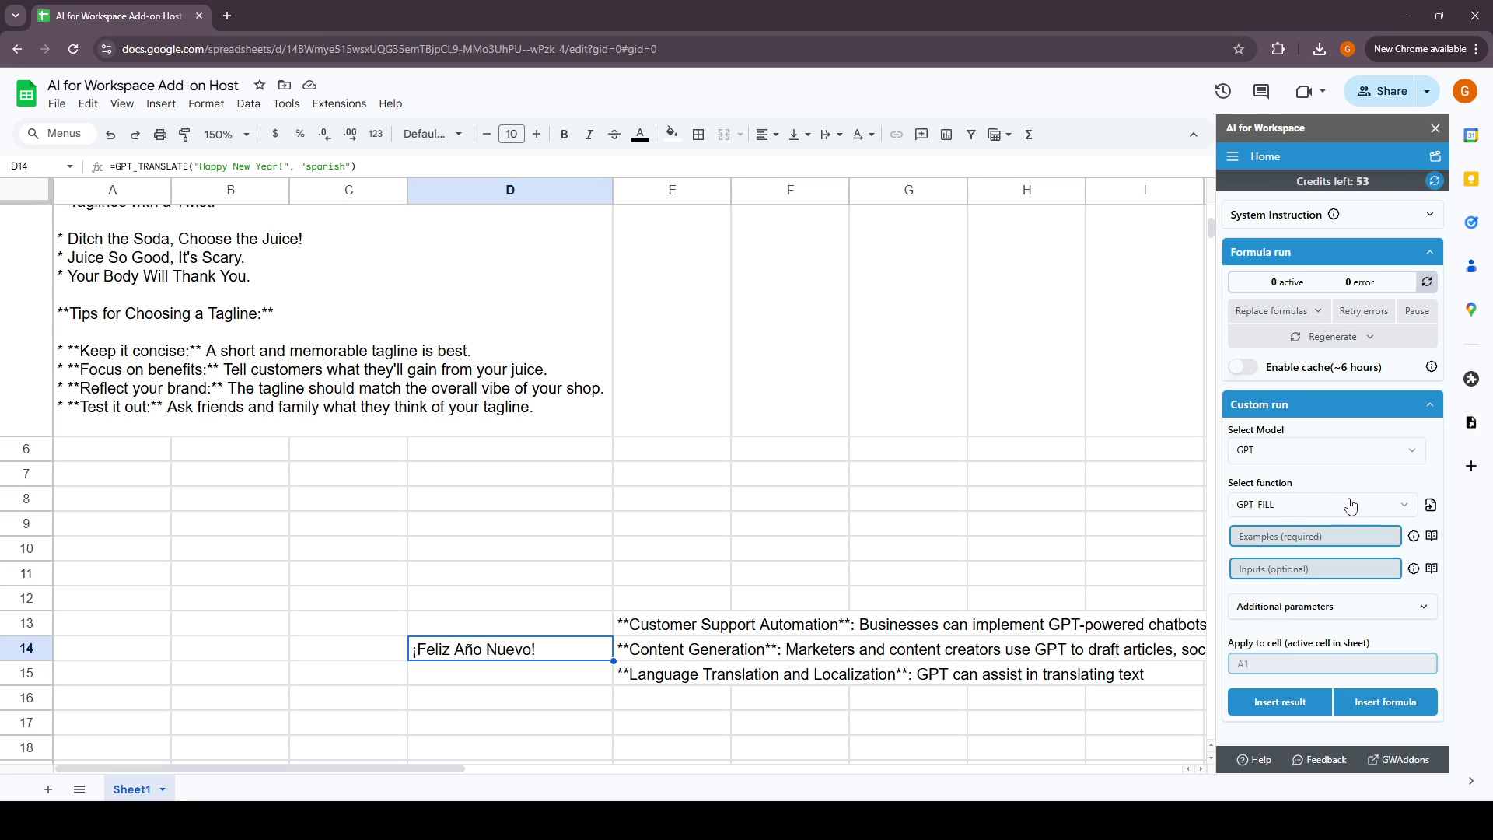
left_click(1234, 160)
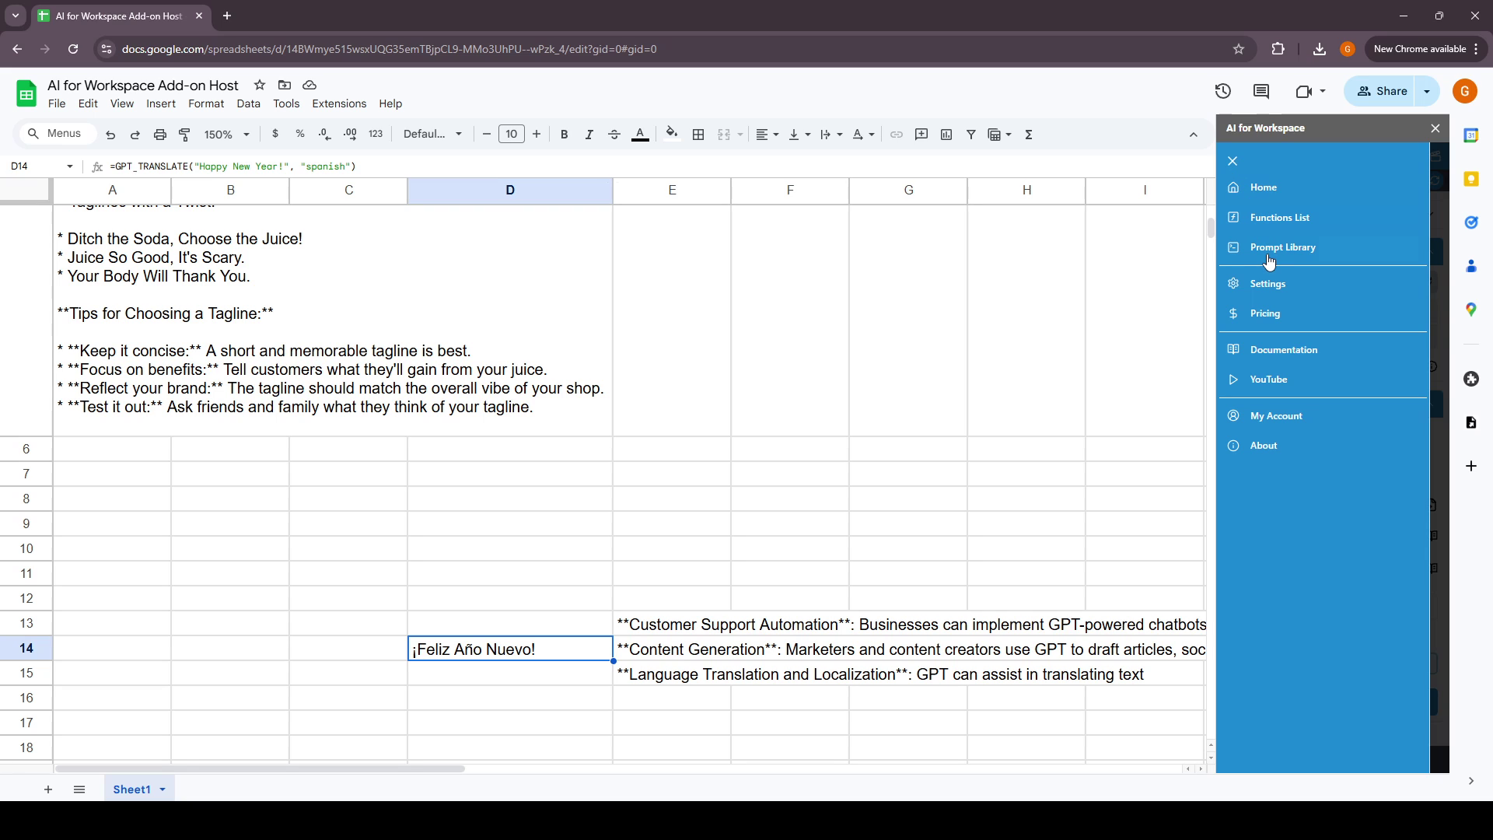
left_click(1270, 259)
left_click(1270, 348)
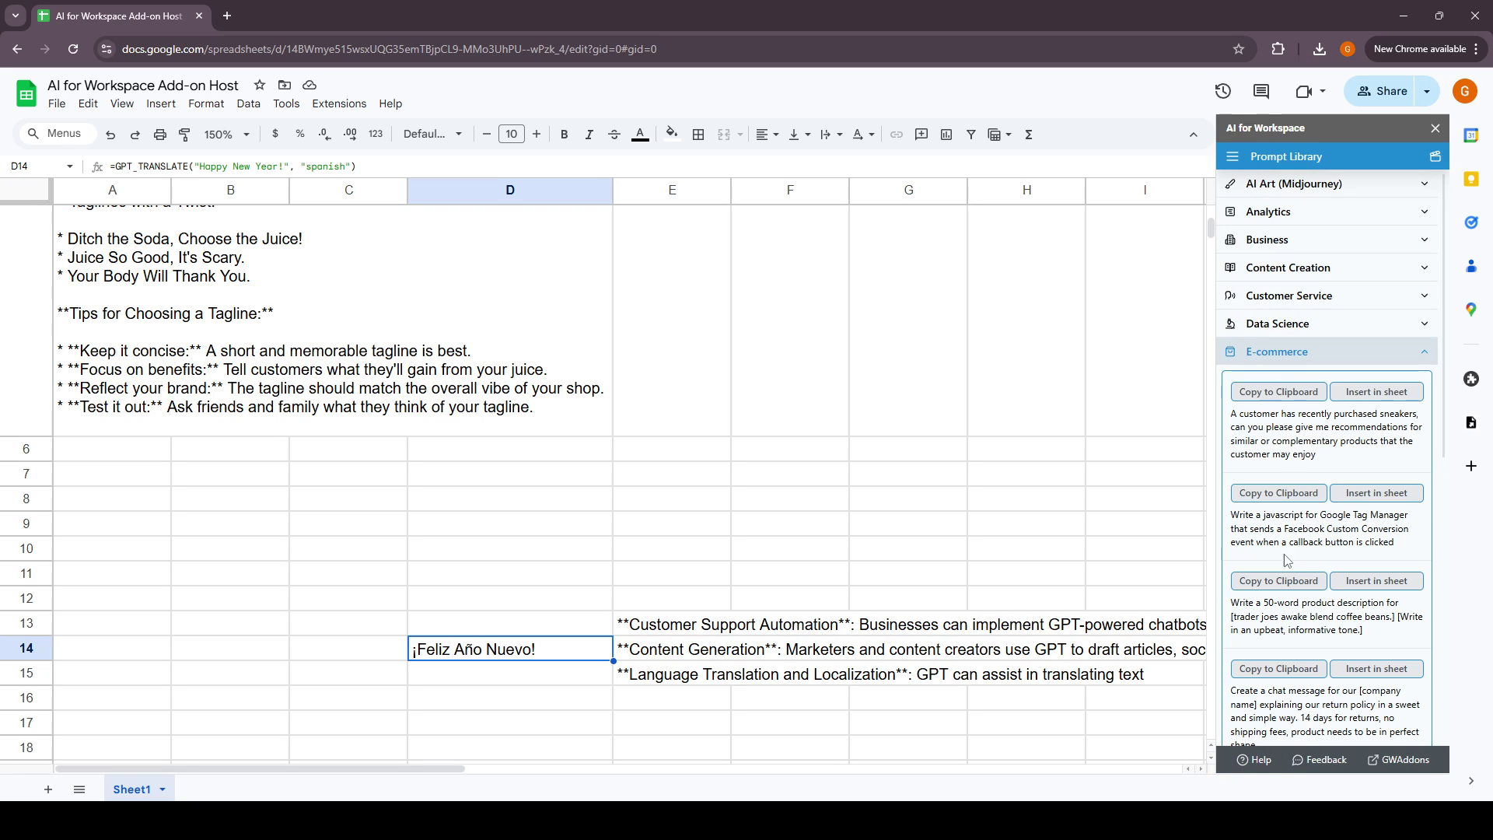
scroll(1295, 573, "down", 5)
scroll(1295, 573, "down", 1)
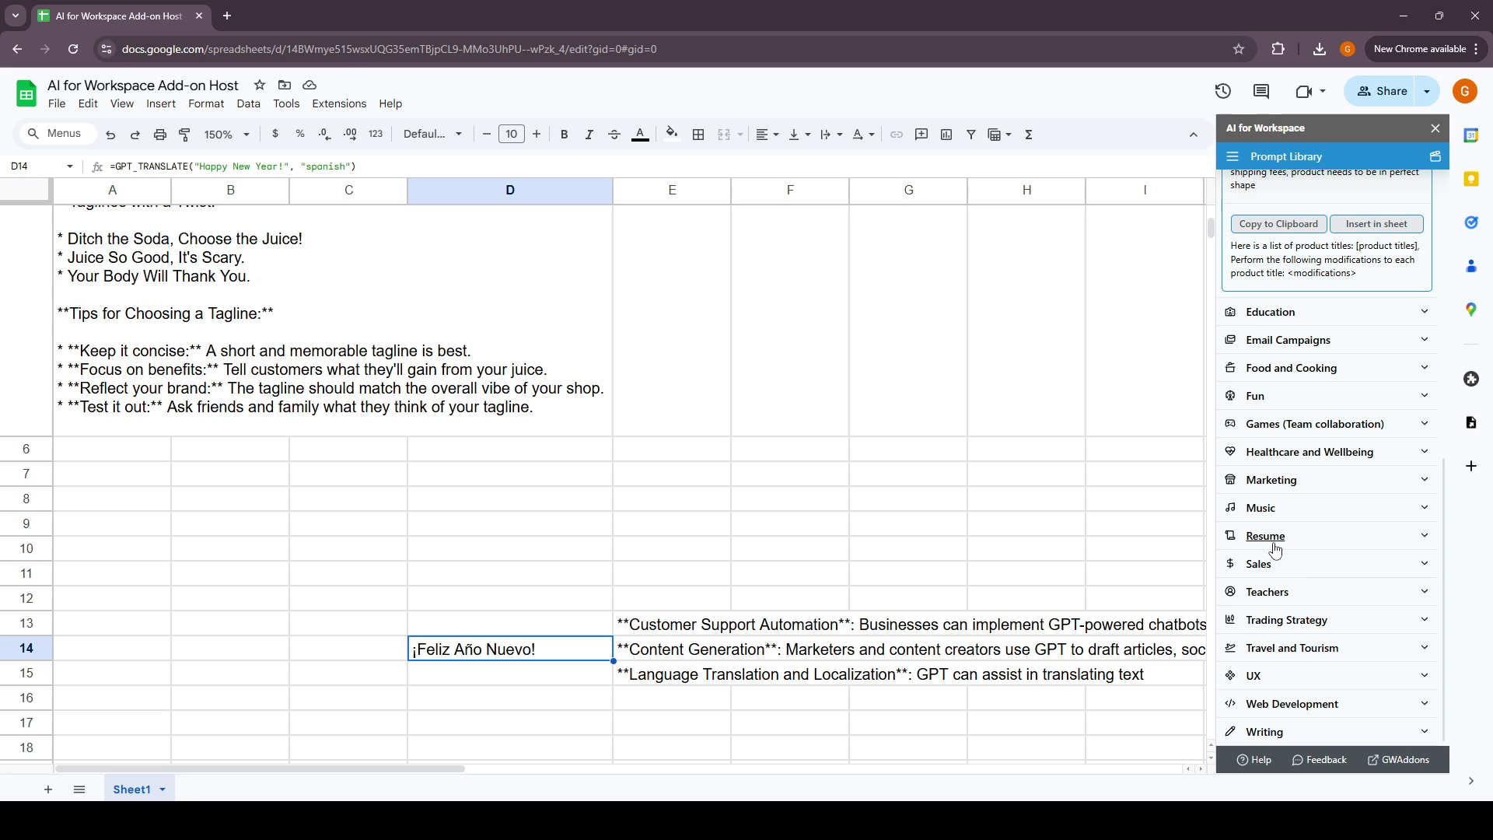
left_click(1268, 563)
scroll(1314, 506, "down", 5)
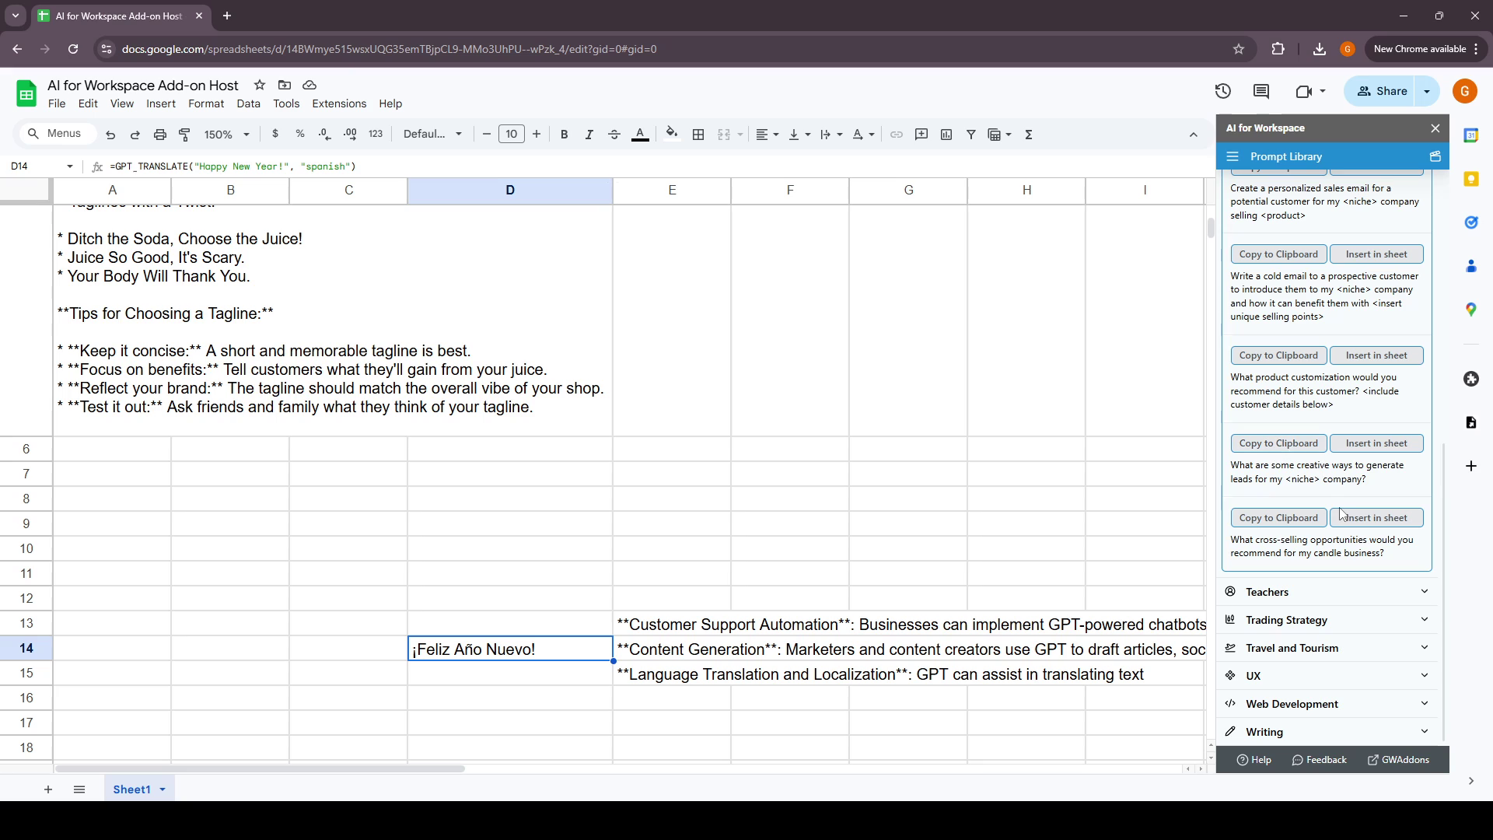
scroll(1322, 311, "up", 10)
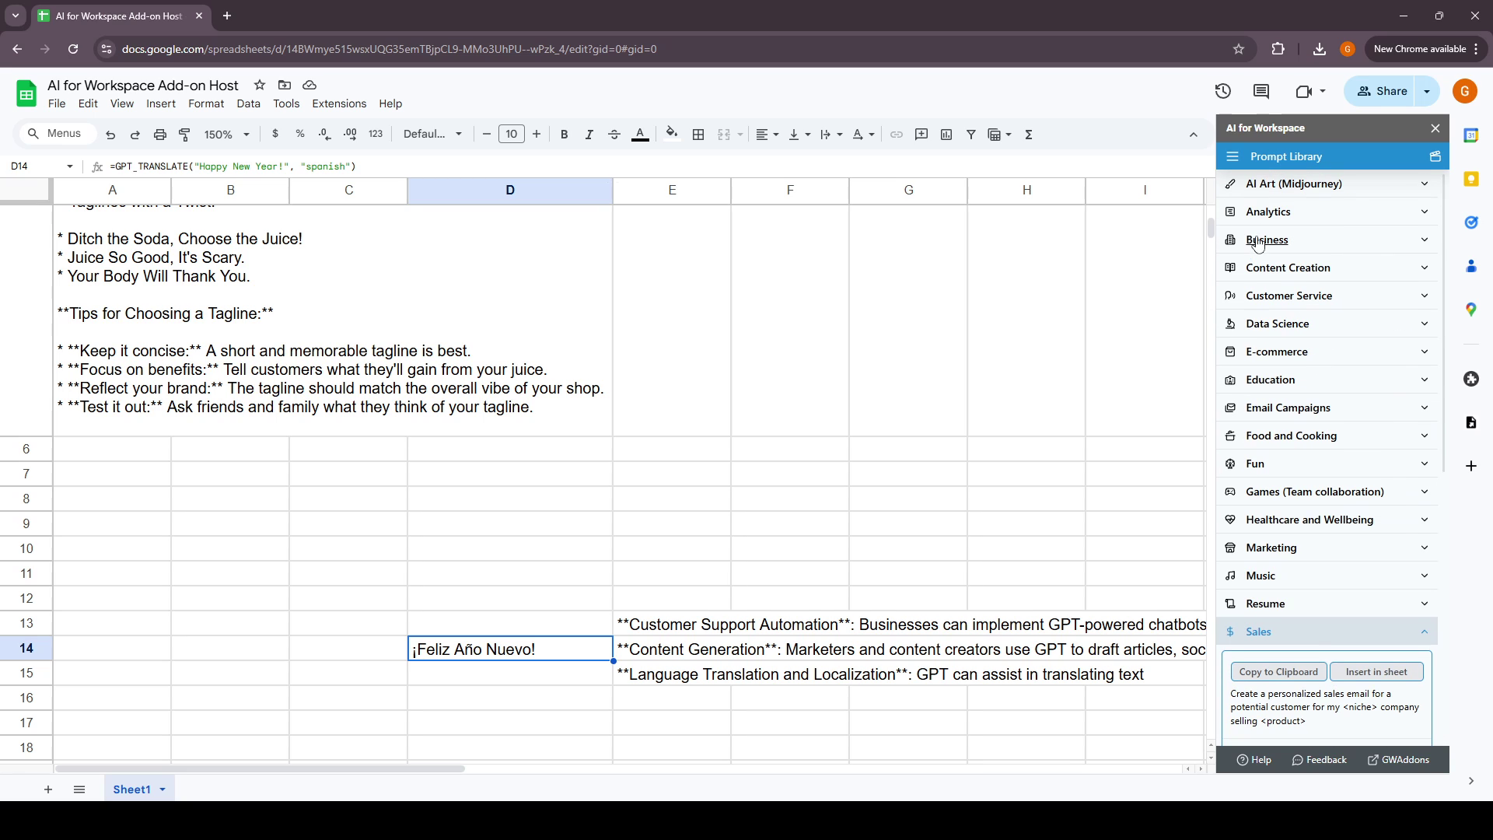
left_click(1232, 156)
In Settings, expand the Gemini, GPT, Claude and Mistral sections, each on Standard models
left_click(1268, 293)
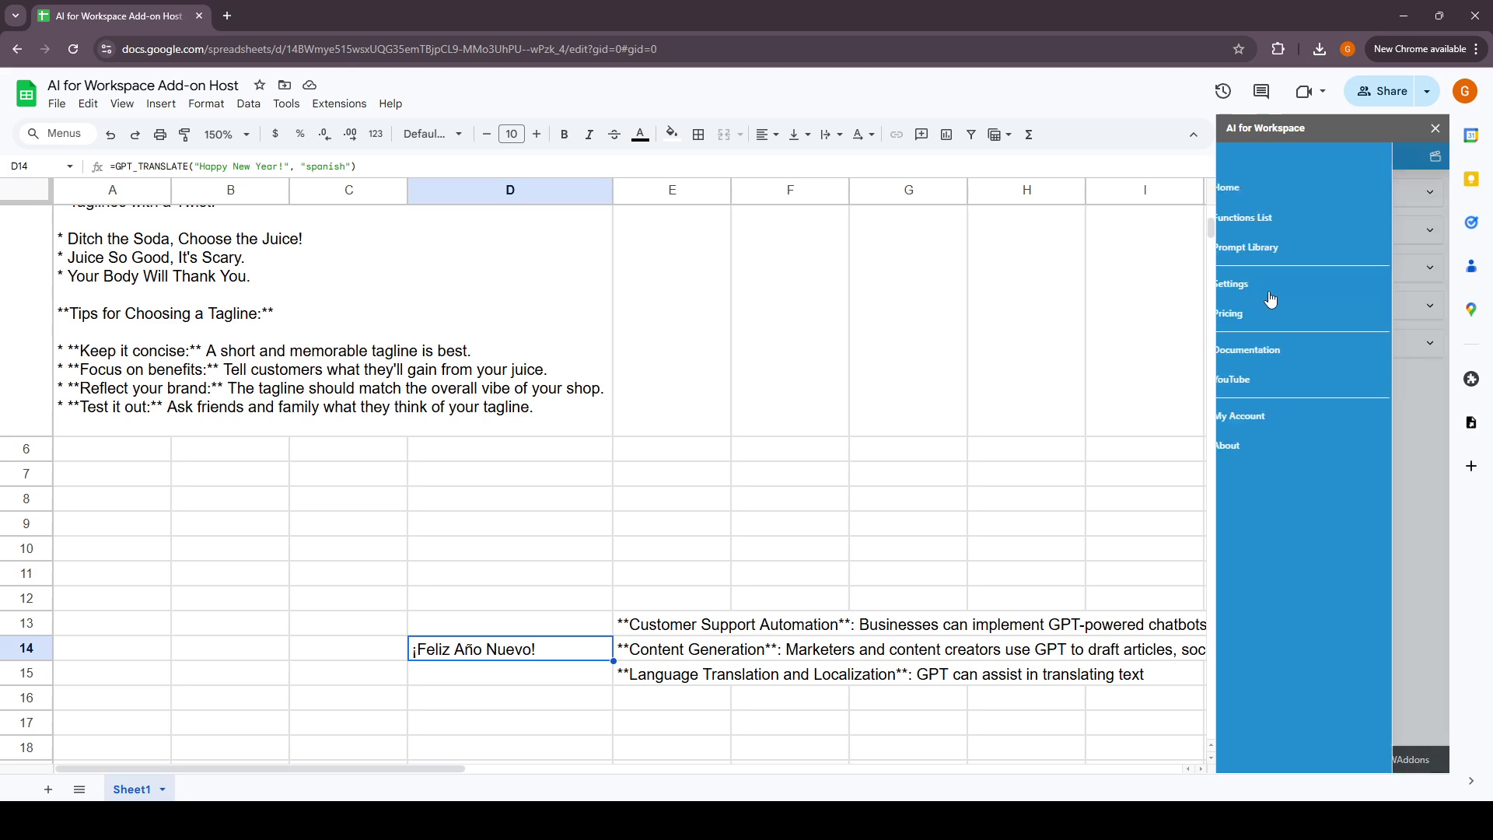
scroll(443, 537, "up", 5)
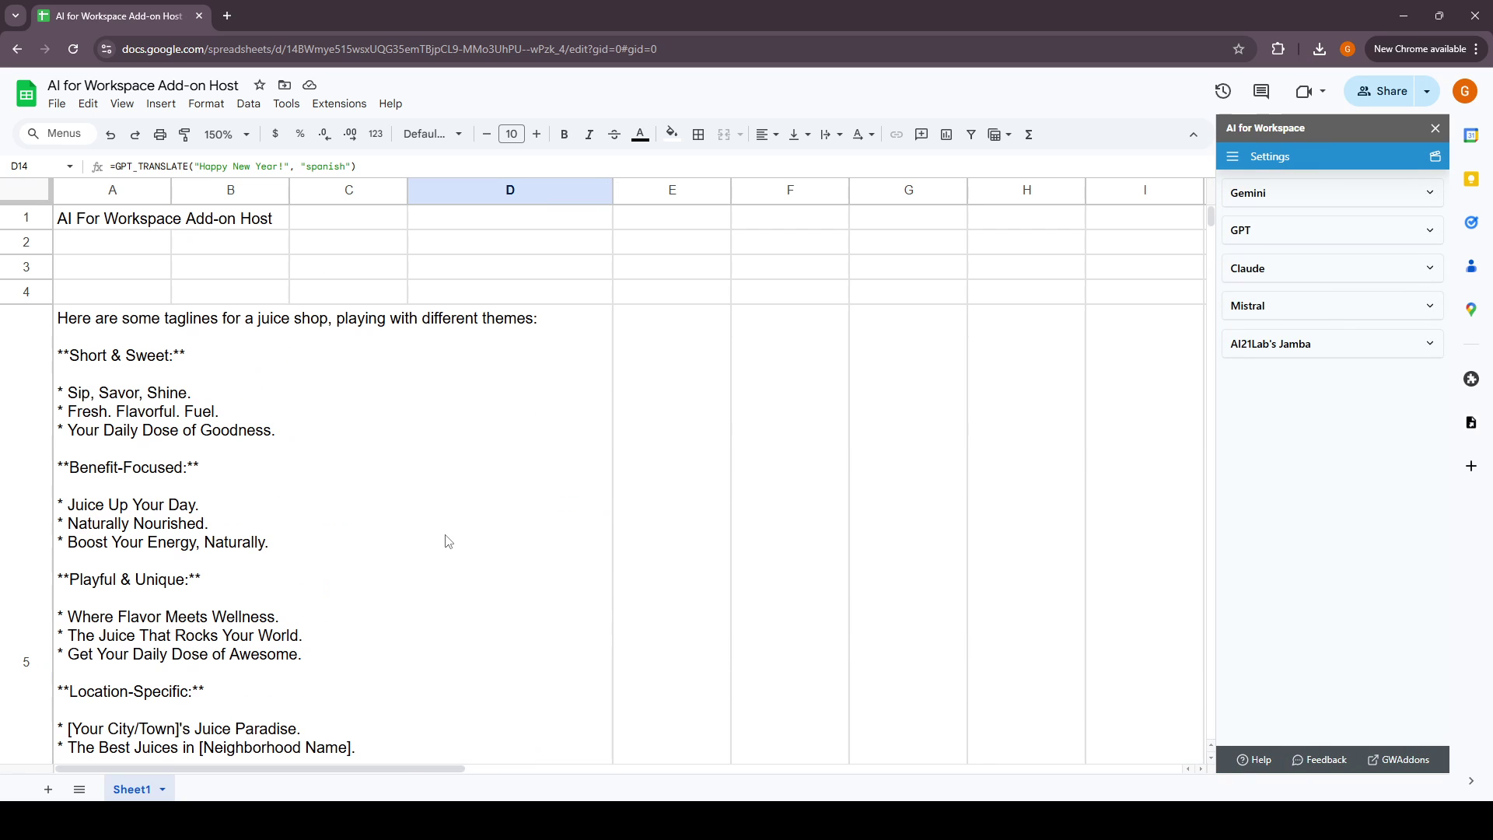
left_click(1328, 206)
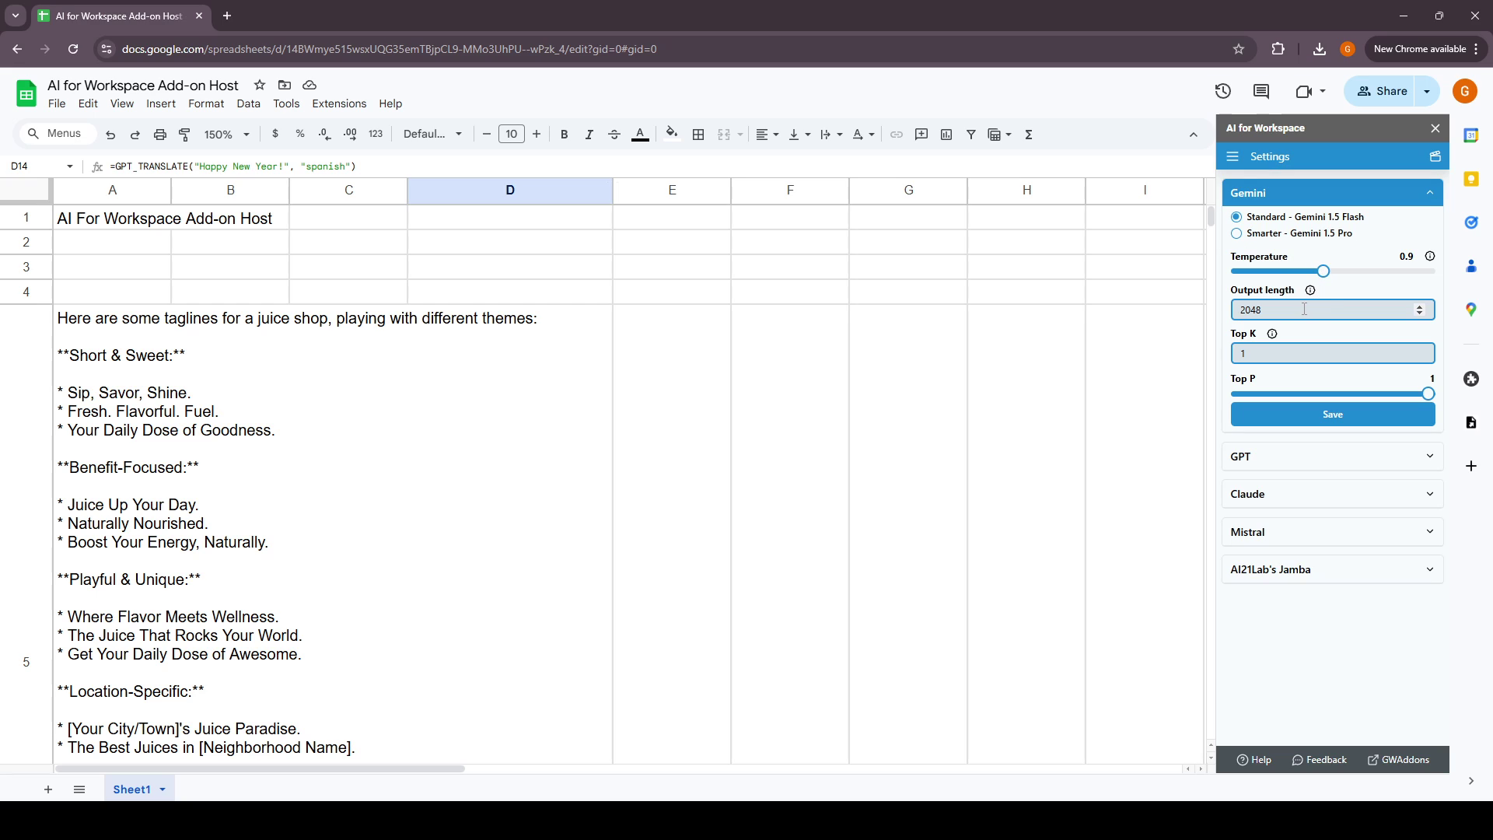
left_click(1291, 459)
scroll(1290, 498, "down", 1)
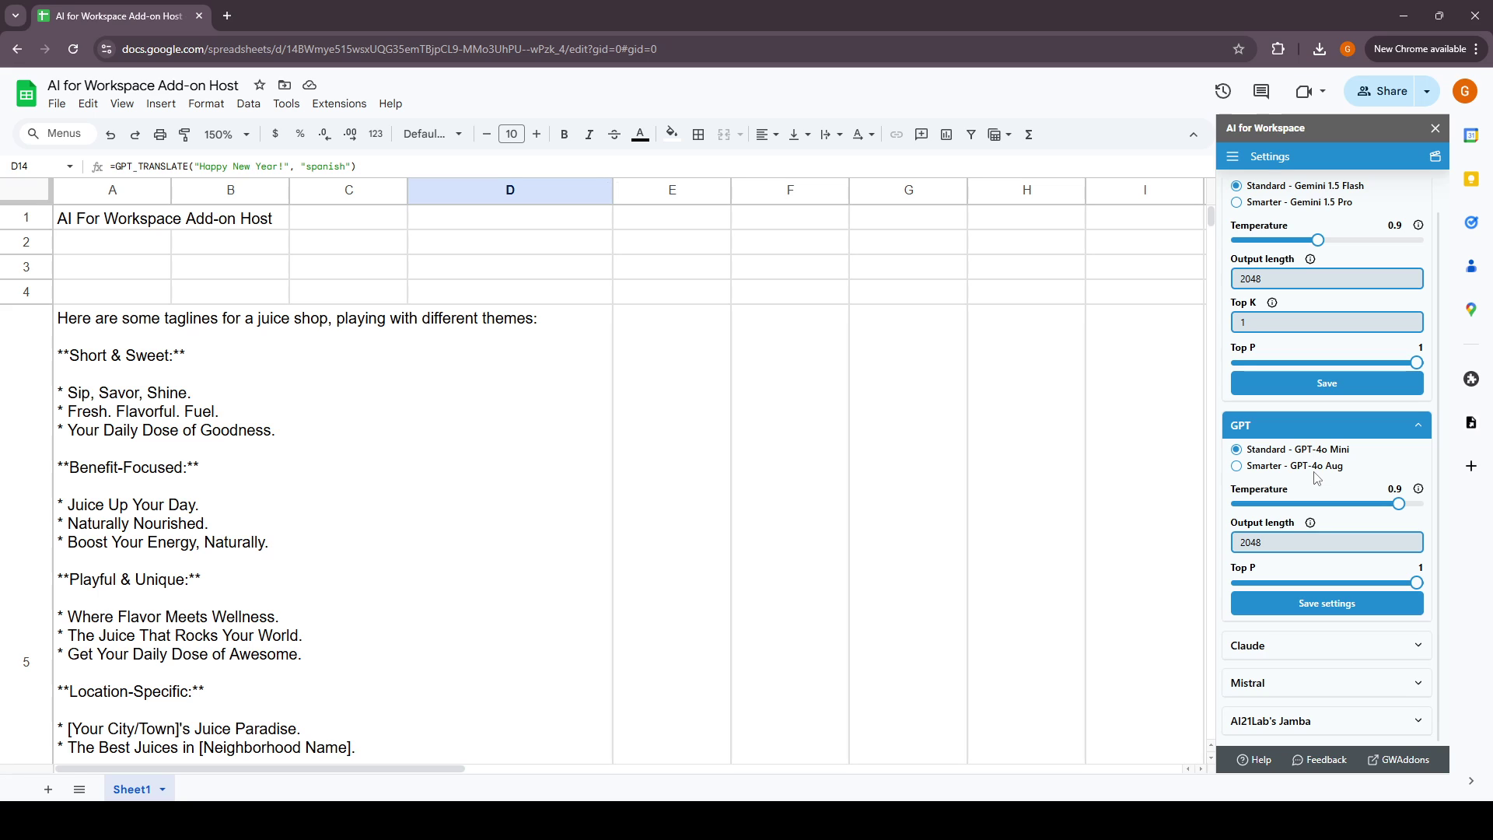
left_click(1292, 661)
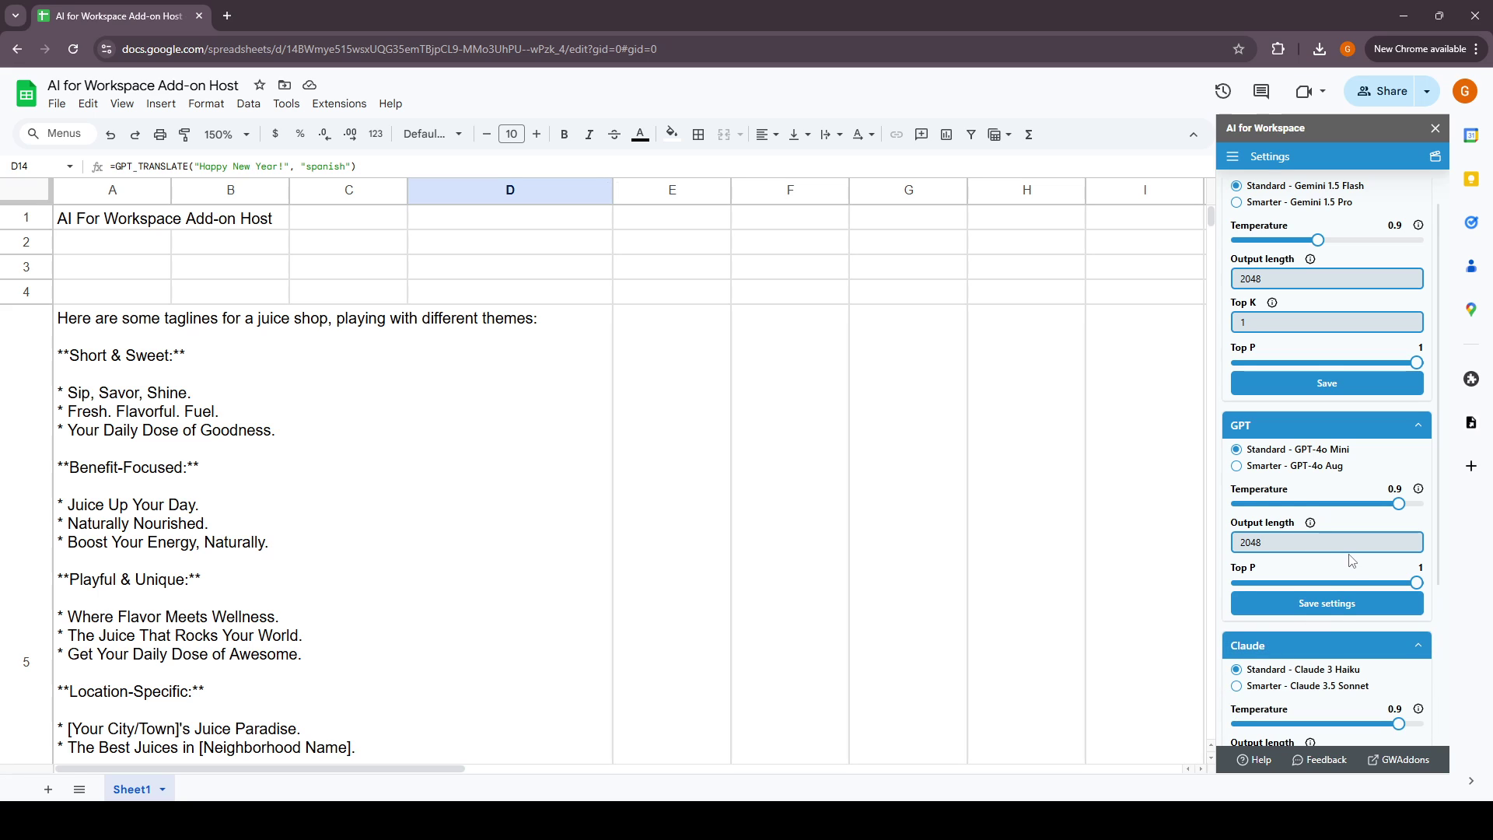
scroll(1353, 560, "down", 3)
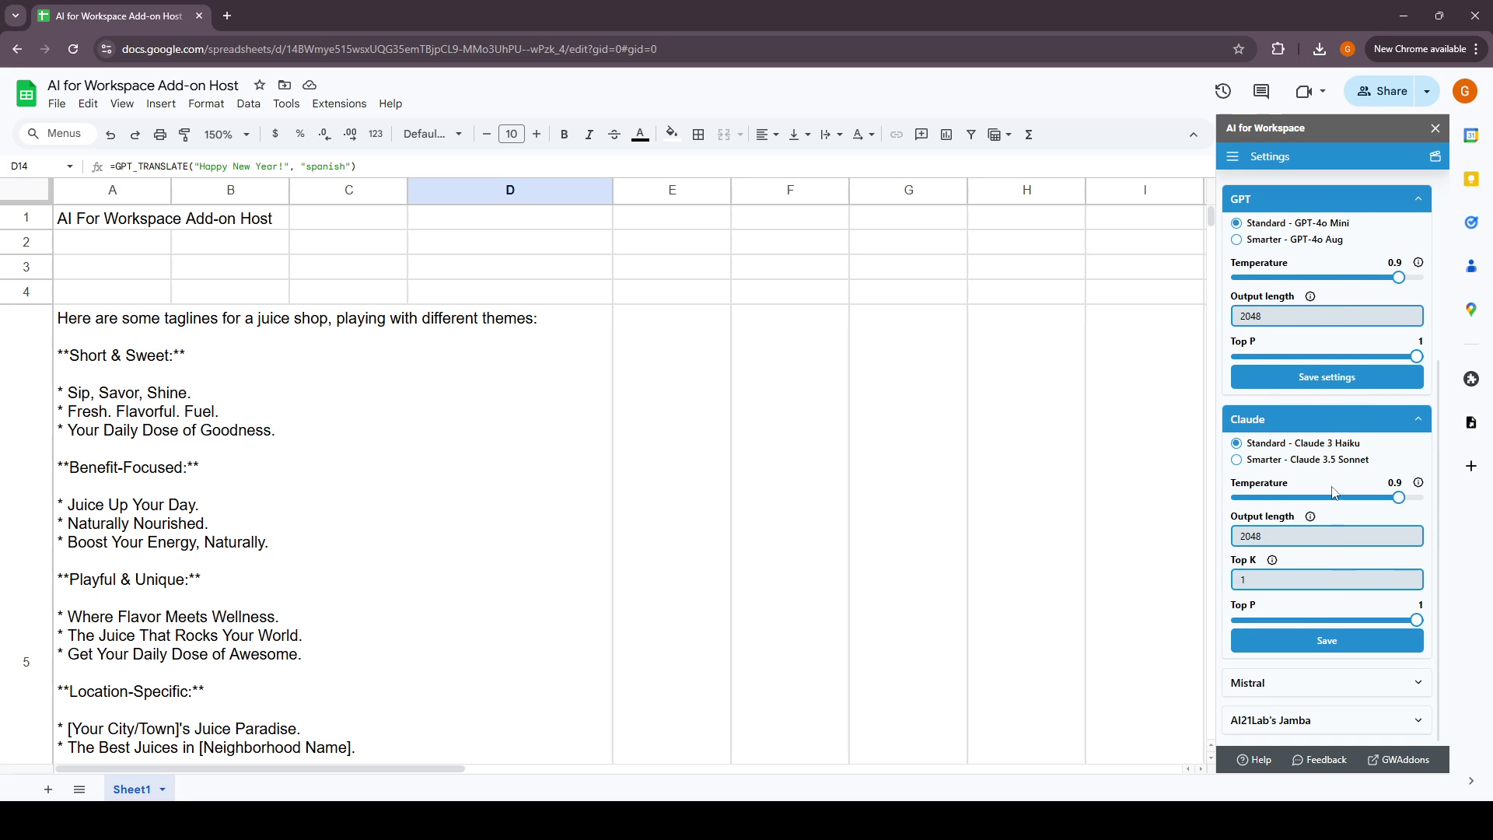
left_click(1284, 683)
scroll(1309, 615, "down", 3)
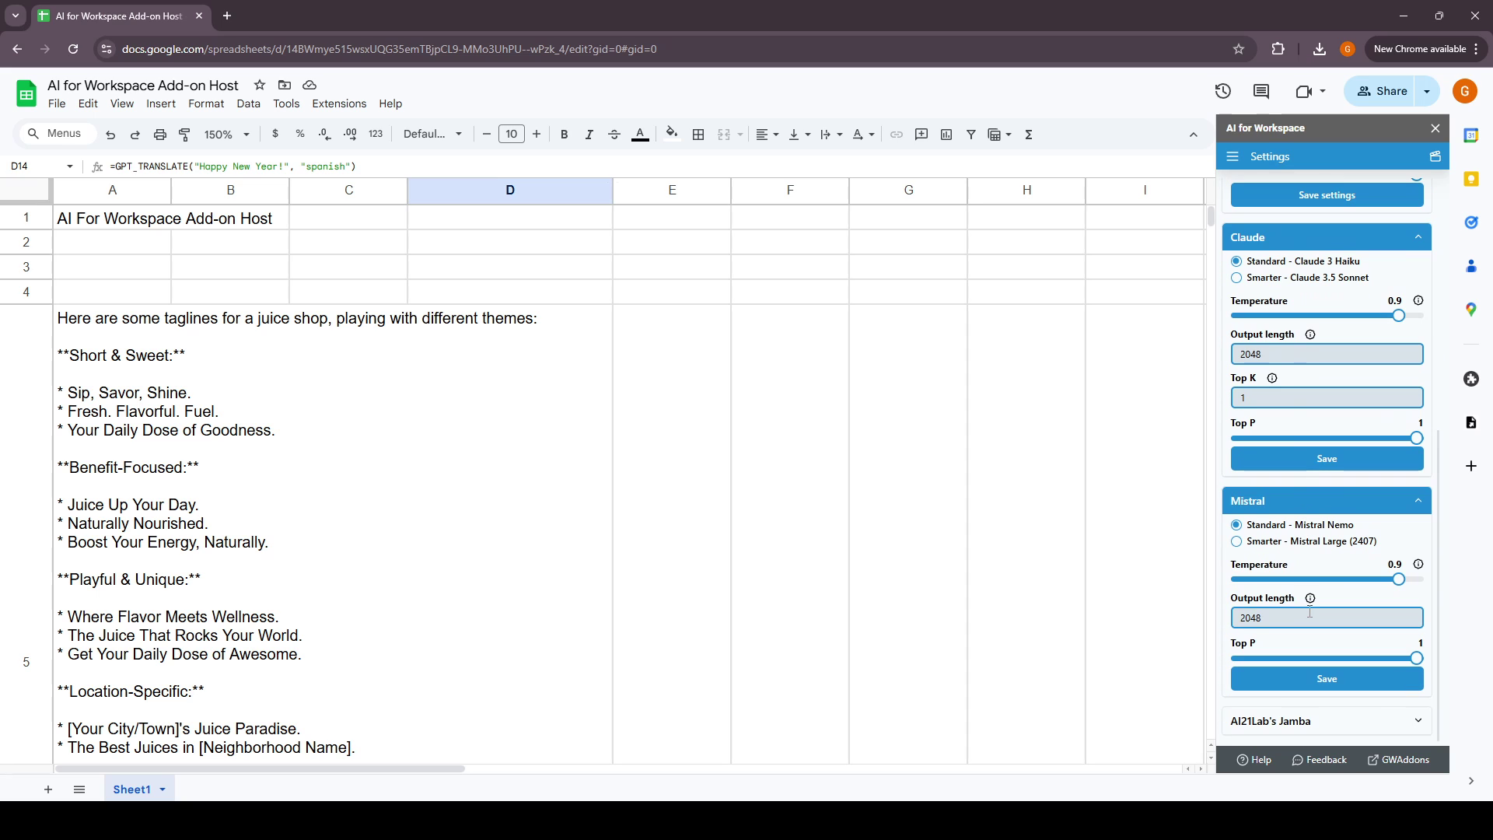
Open the add-on's Pricing page and compare monthly and yearly plans, ending on yearly
left_click(1234, 158)
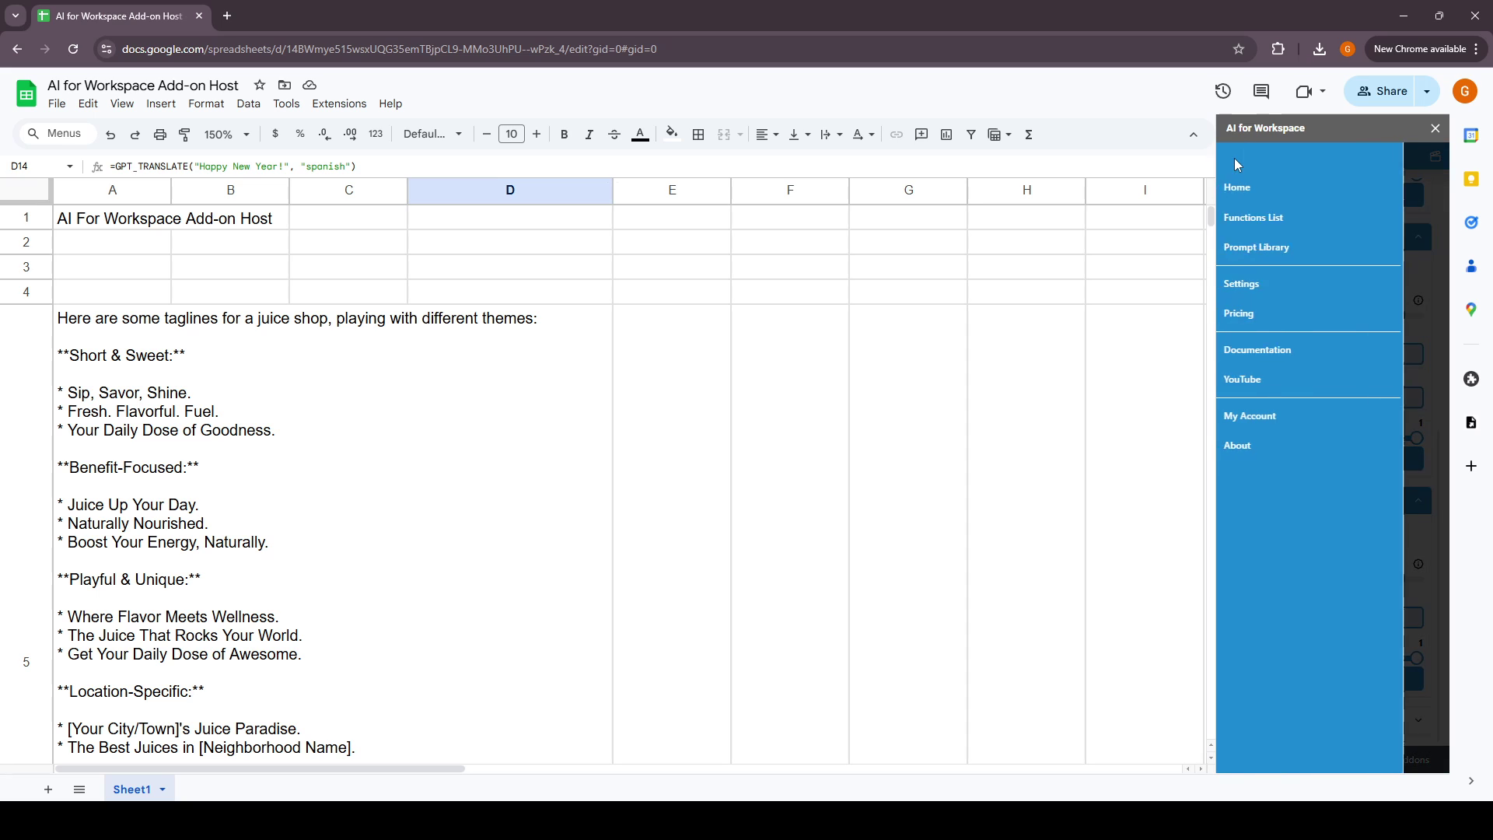
left_click(1279, 317)
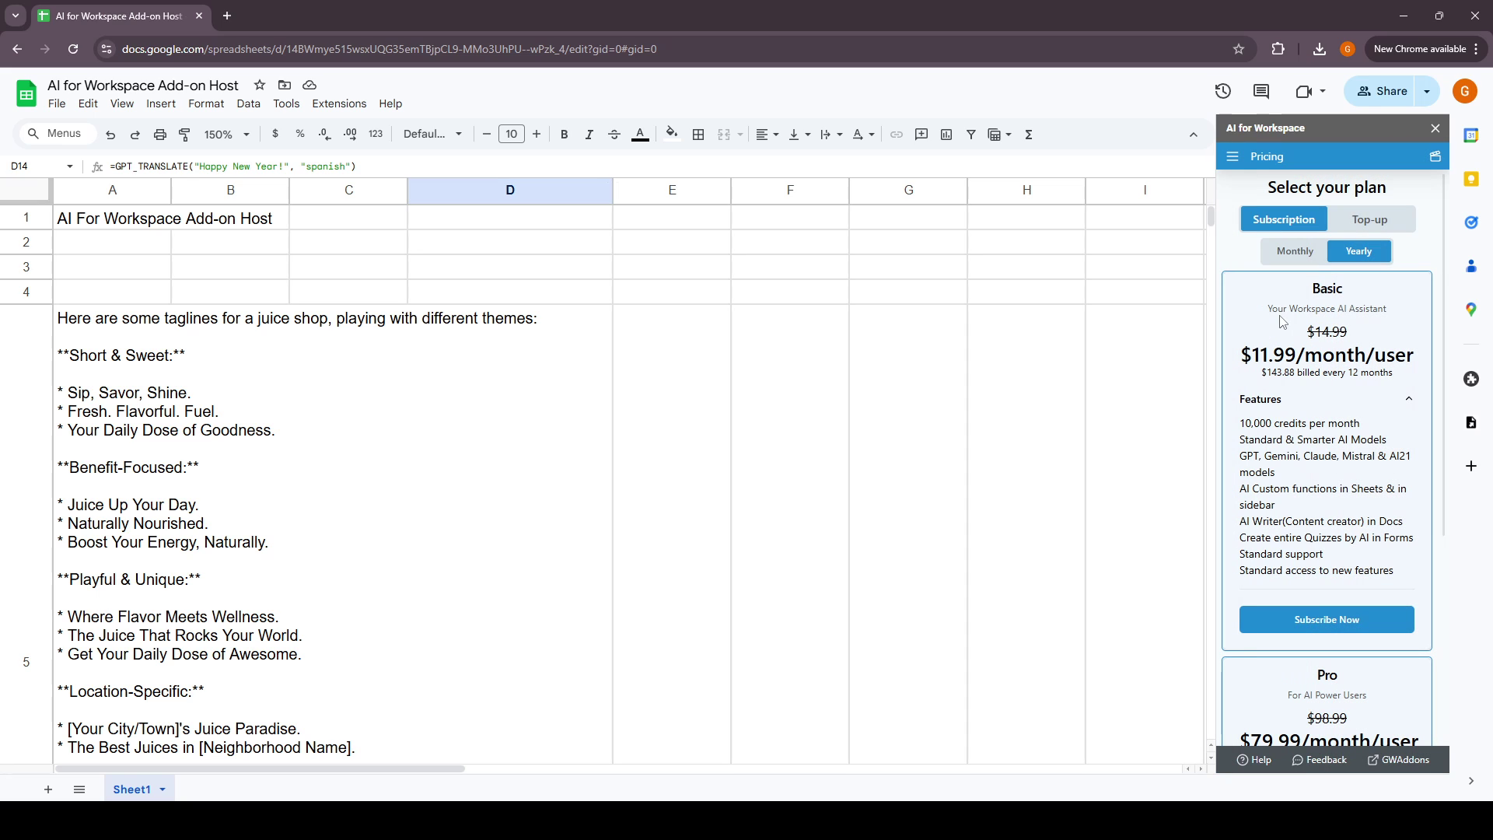
left_click(1311, 253)
left_click(1347, 256)
Expand the 'What are credits?' FAQ answer on the Pricing page
scroll(1279, 450, "down", 4)
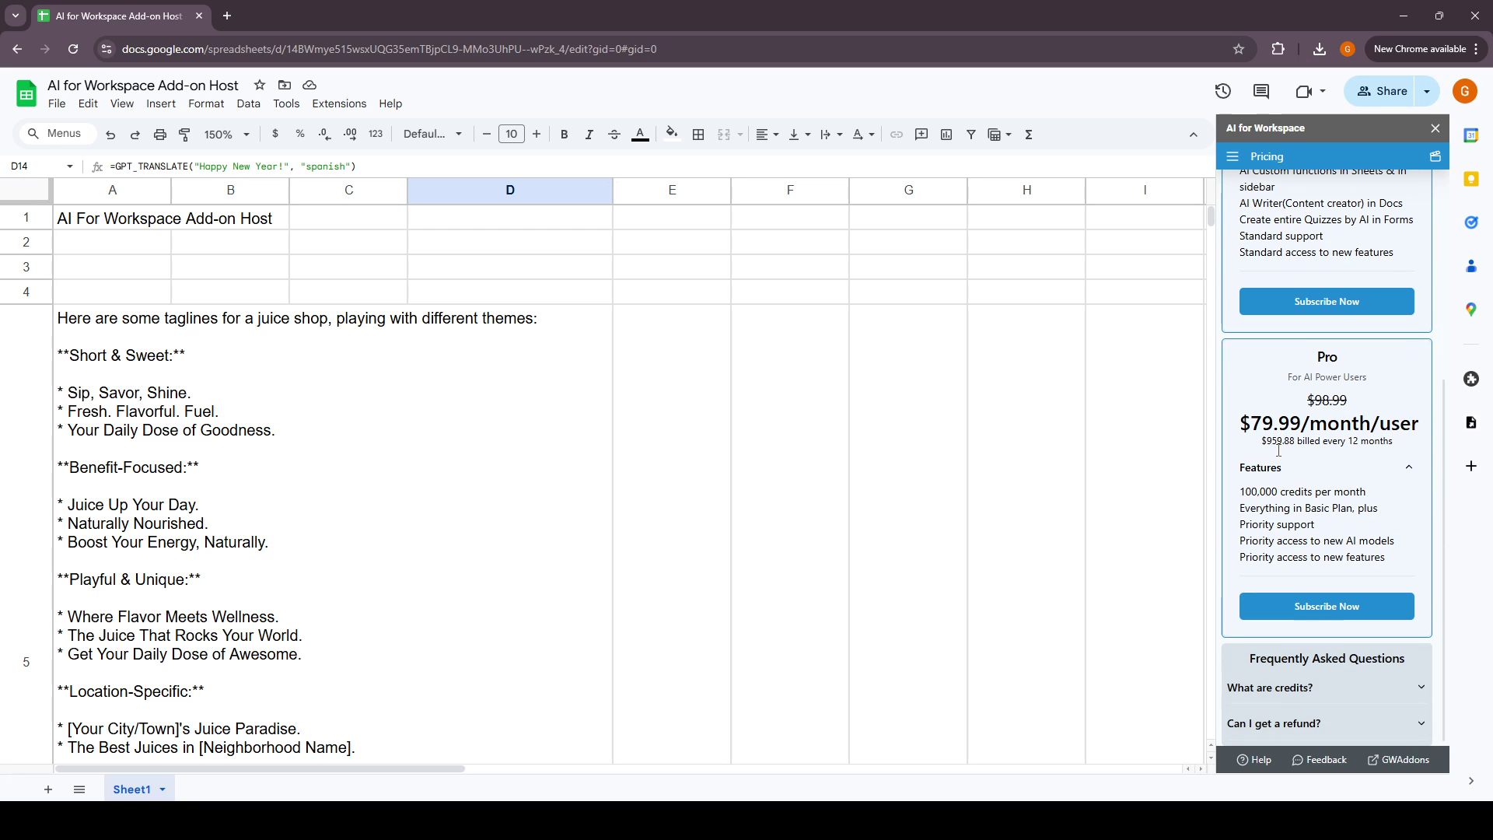
left_click(1290, 687)
scroll(1264, 570, "down", 1)
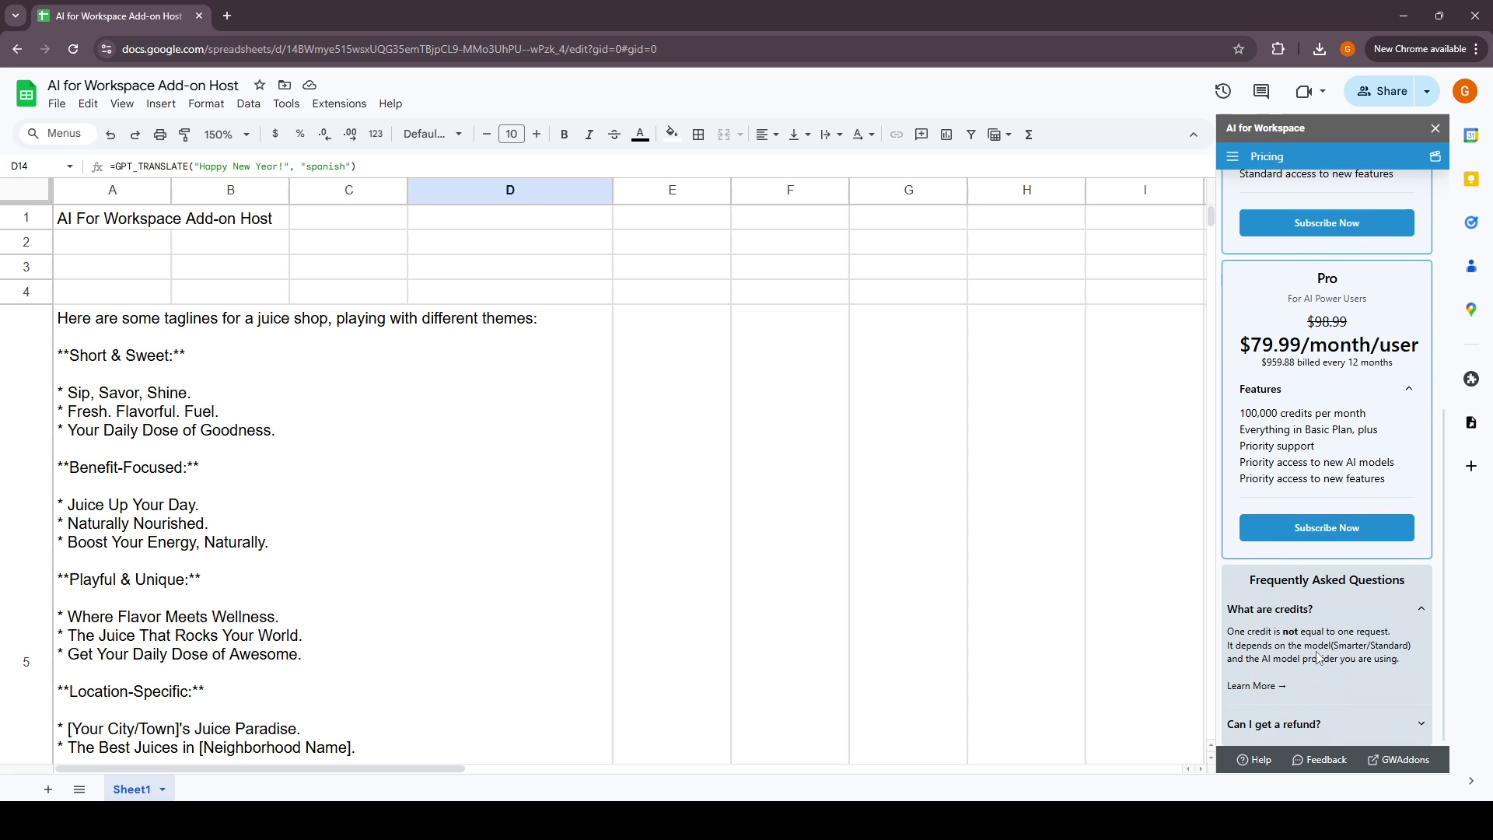
Review the website's supported AI models, credit costs and FAQ via 'Learn More →', then return to the spreadsheet
left_click(1254, 688)
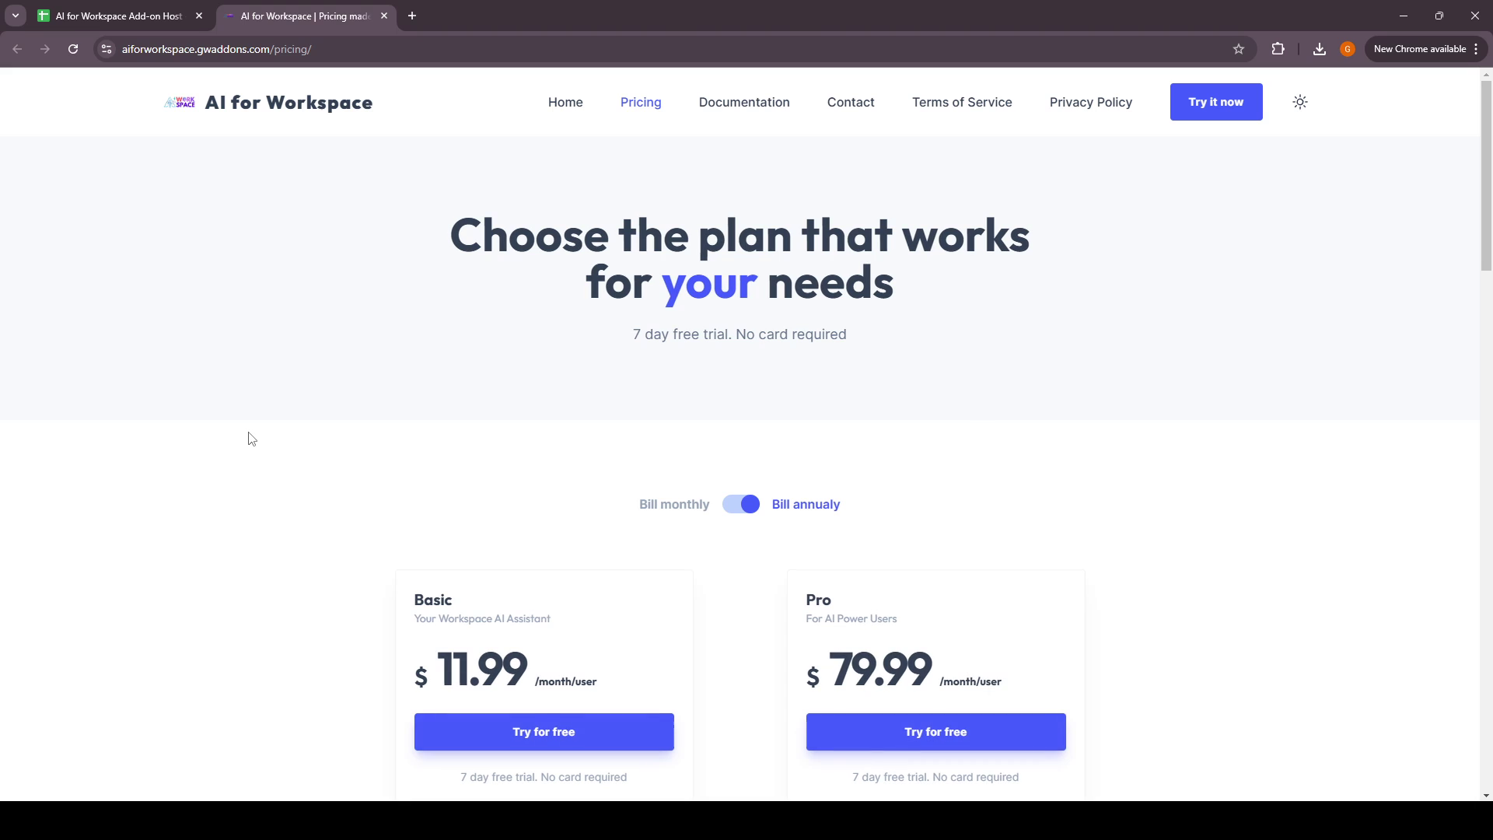
scroll(247, 437, "down", 15)
scroll(260, 400, "up", 2)
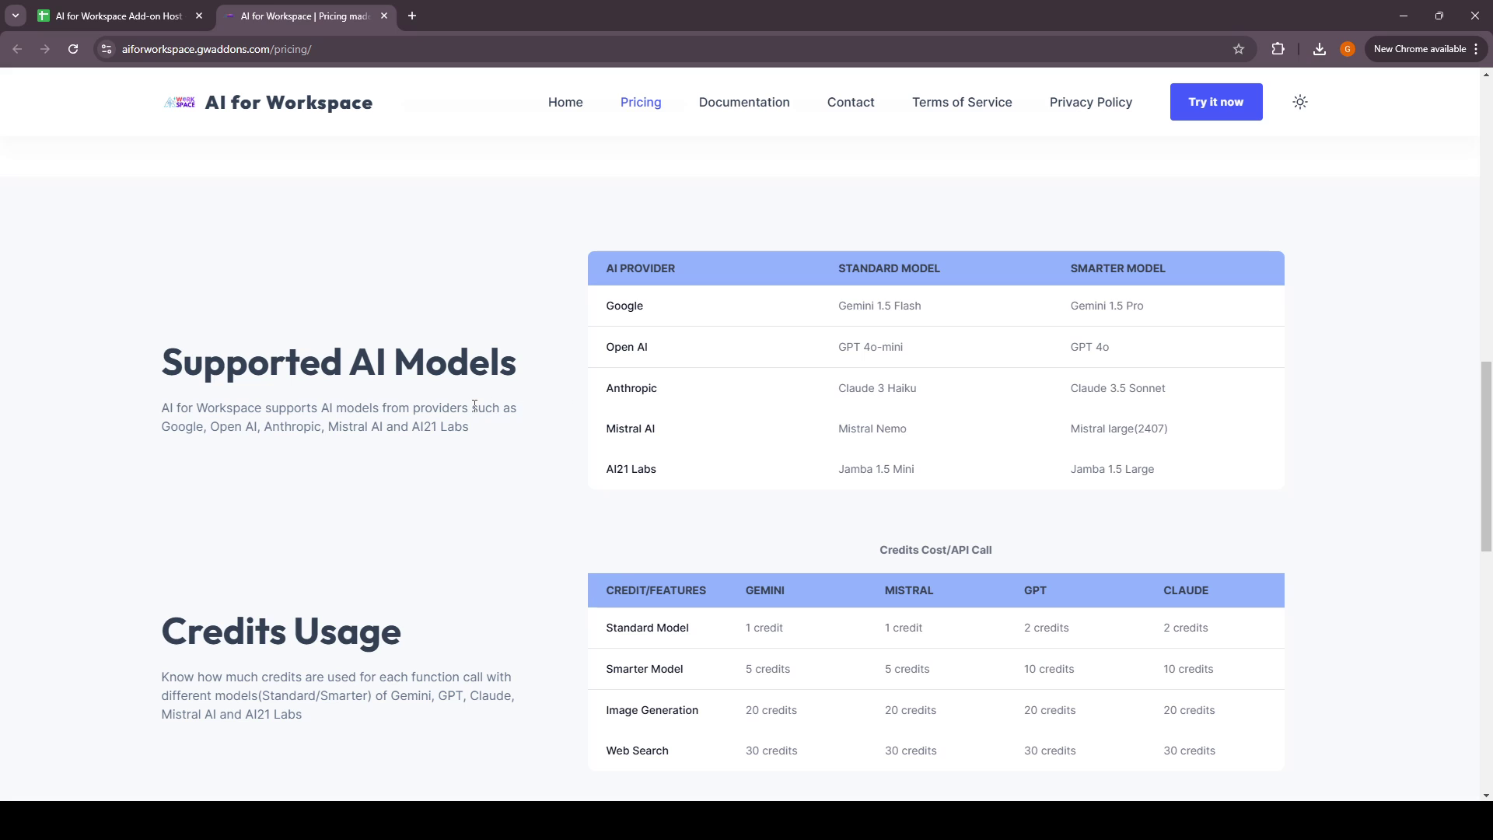
scroll(668, 371, "down", 2)
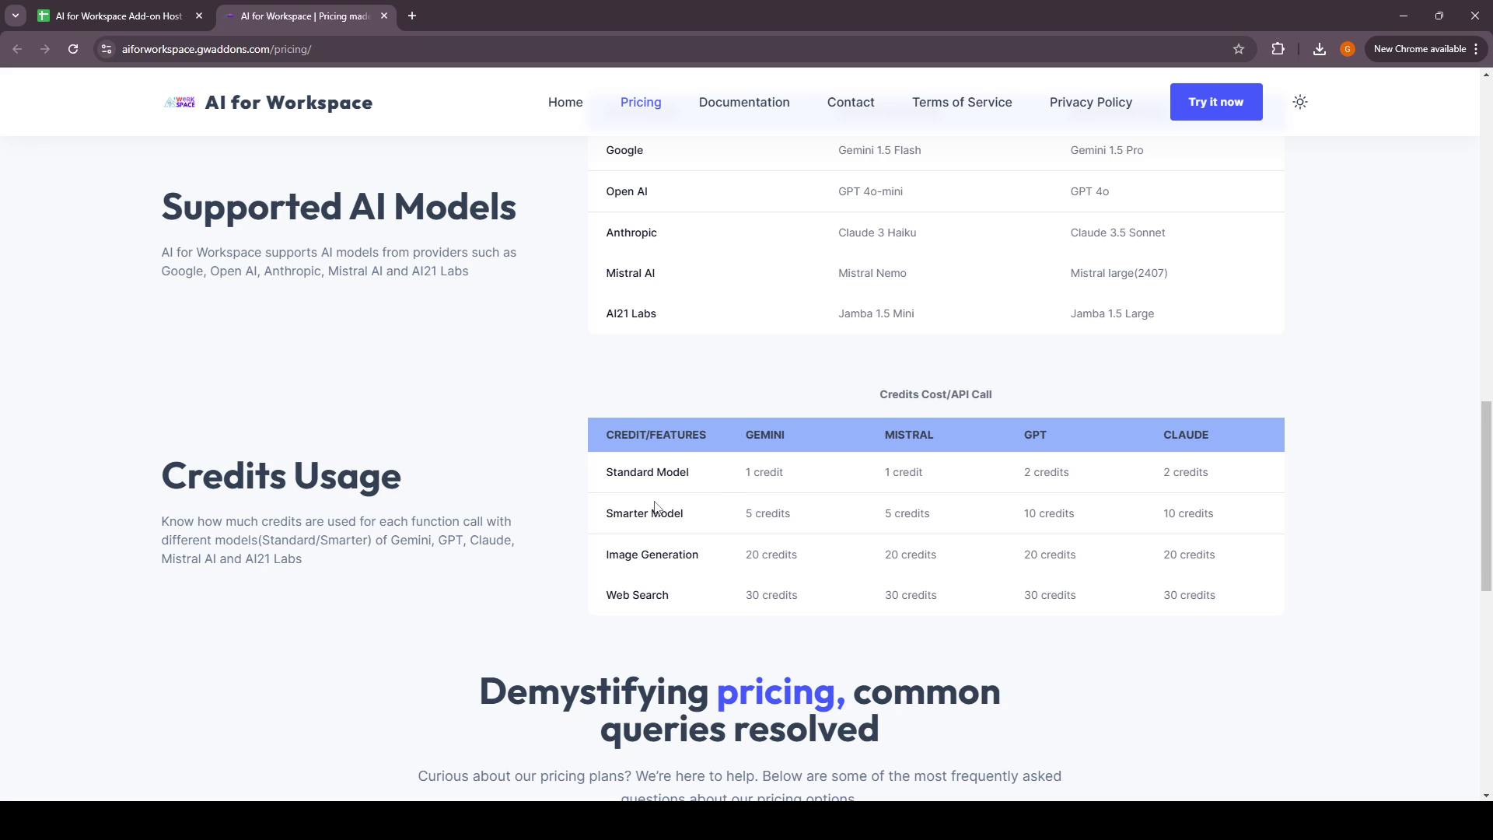
scroll(642, 513, "down", 10)
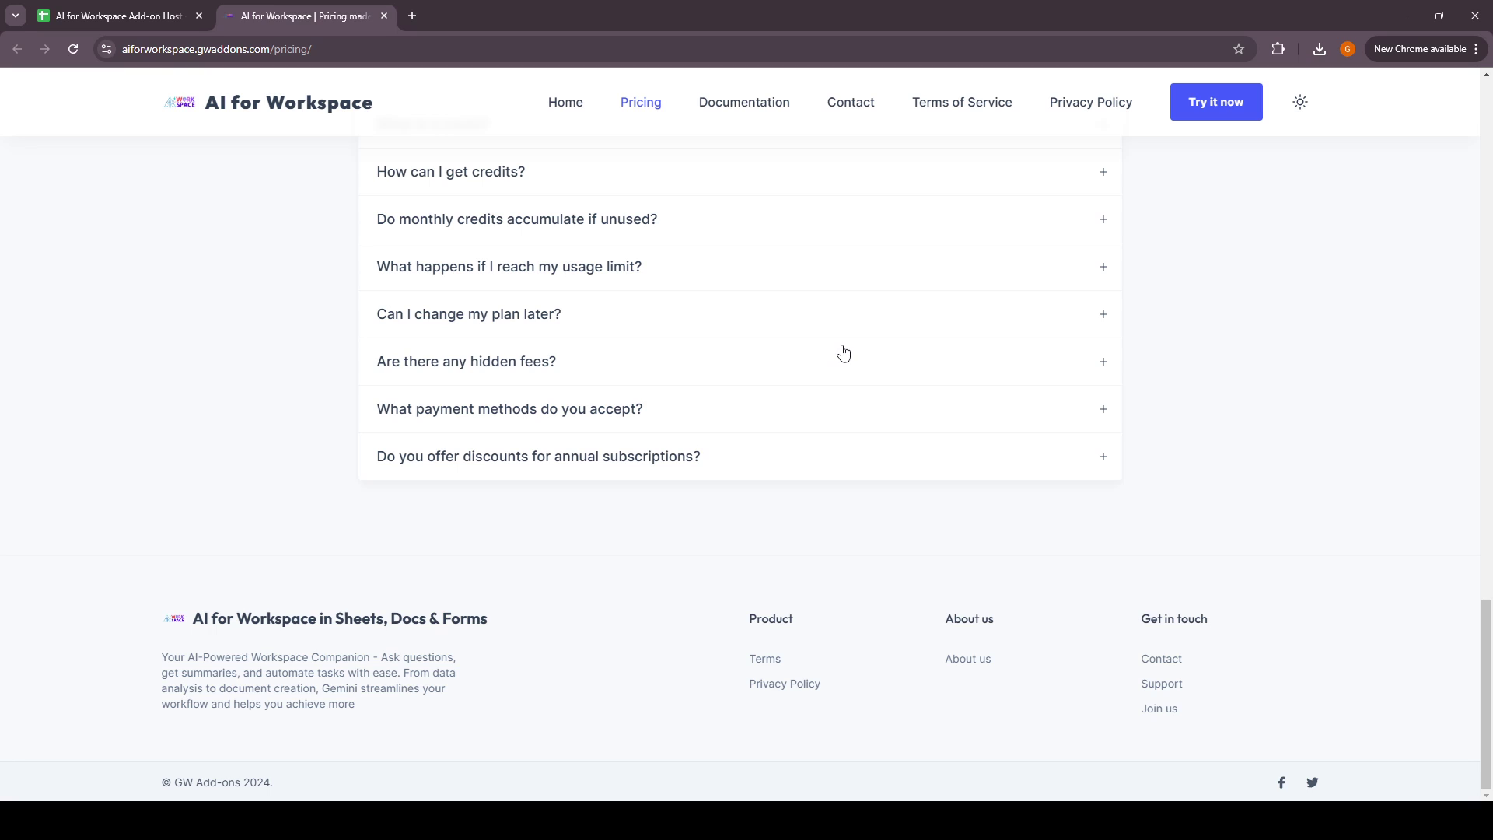
left_click(81, 17)
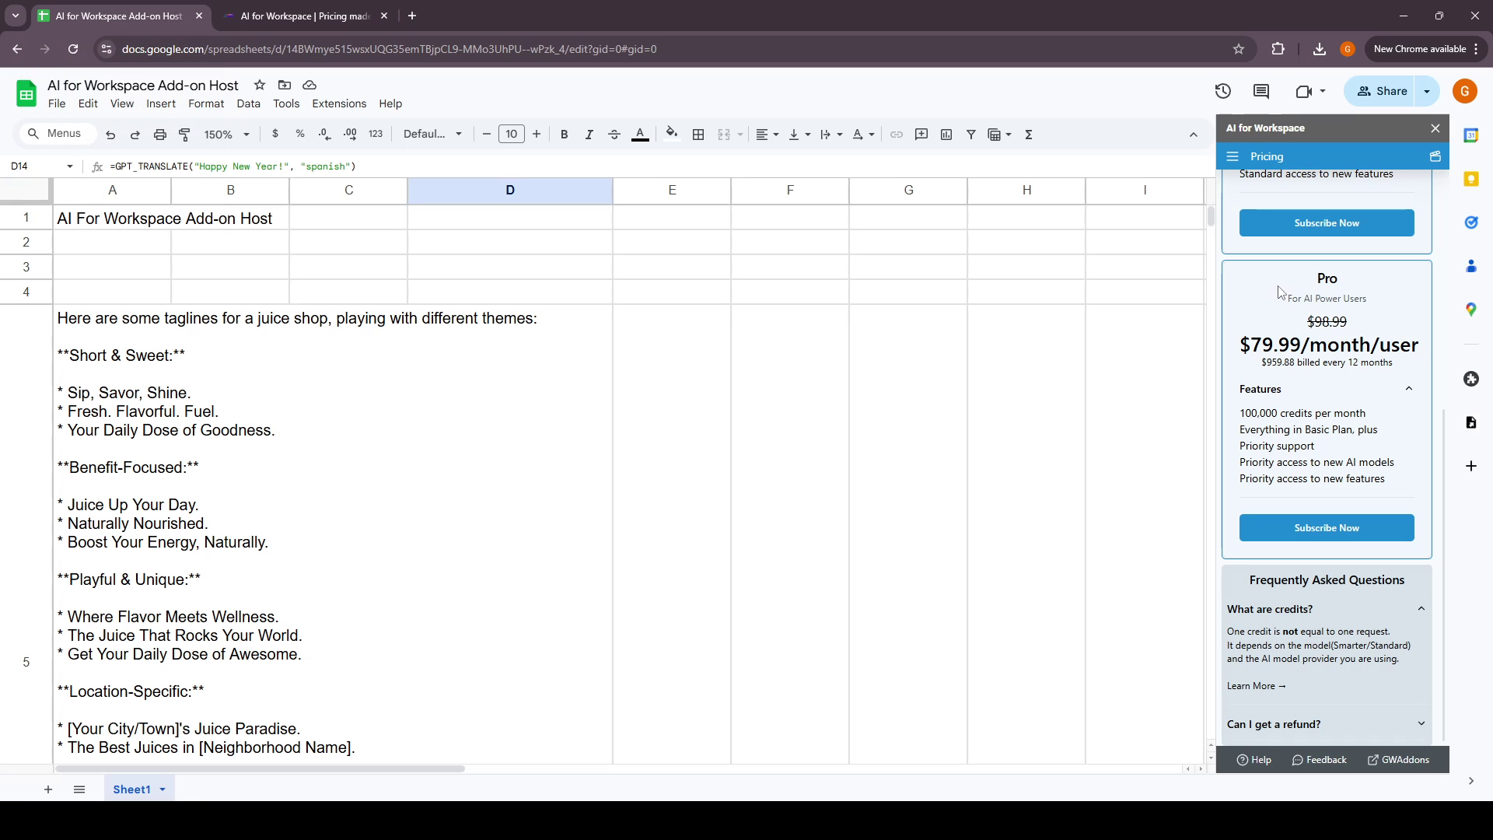
Show the add-on's section list and close the GW Add-ons YouTube tab
left_click(1233, 157)
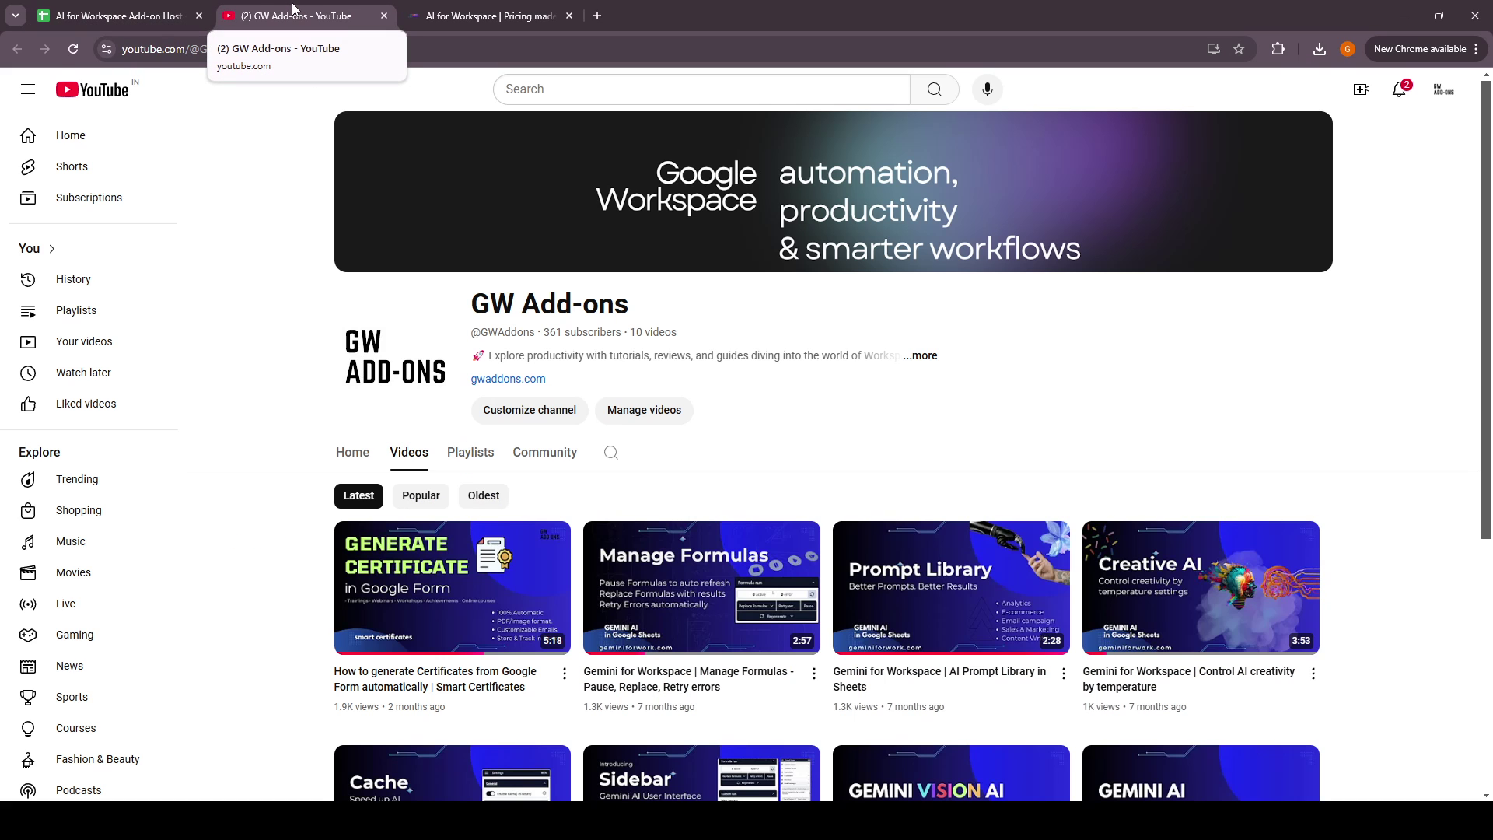
key("ctrl+w")
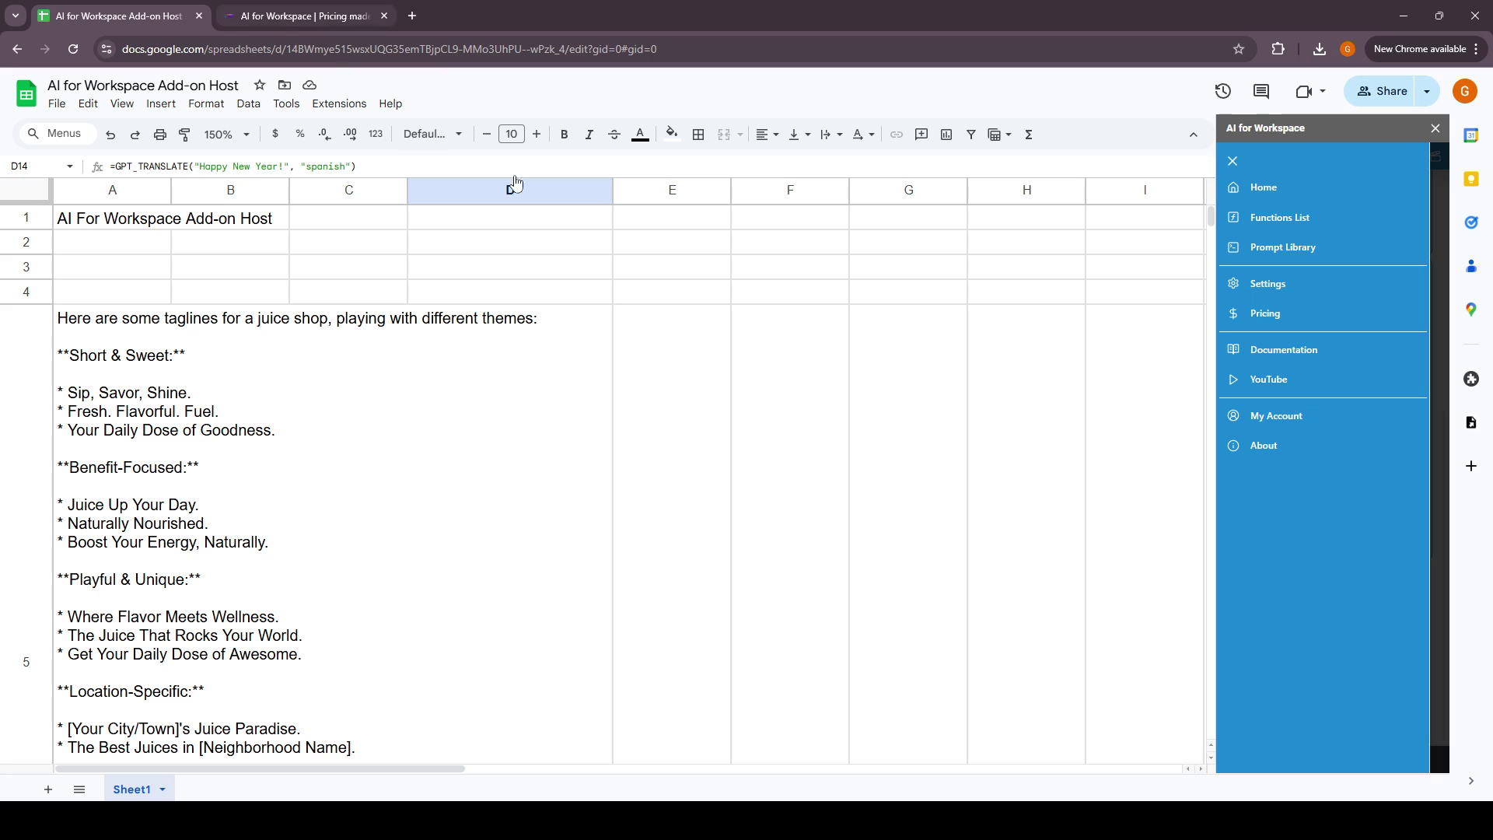
Check My Account (PRO TRIAL plan, 53 credits) and the About page, then reopen the section list
left_click(1358, 421)
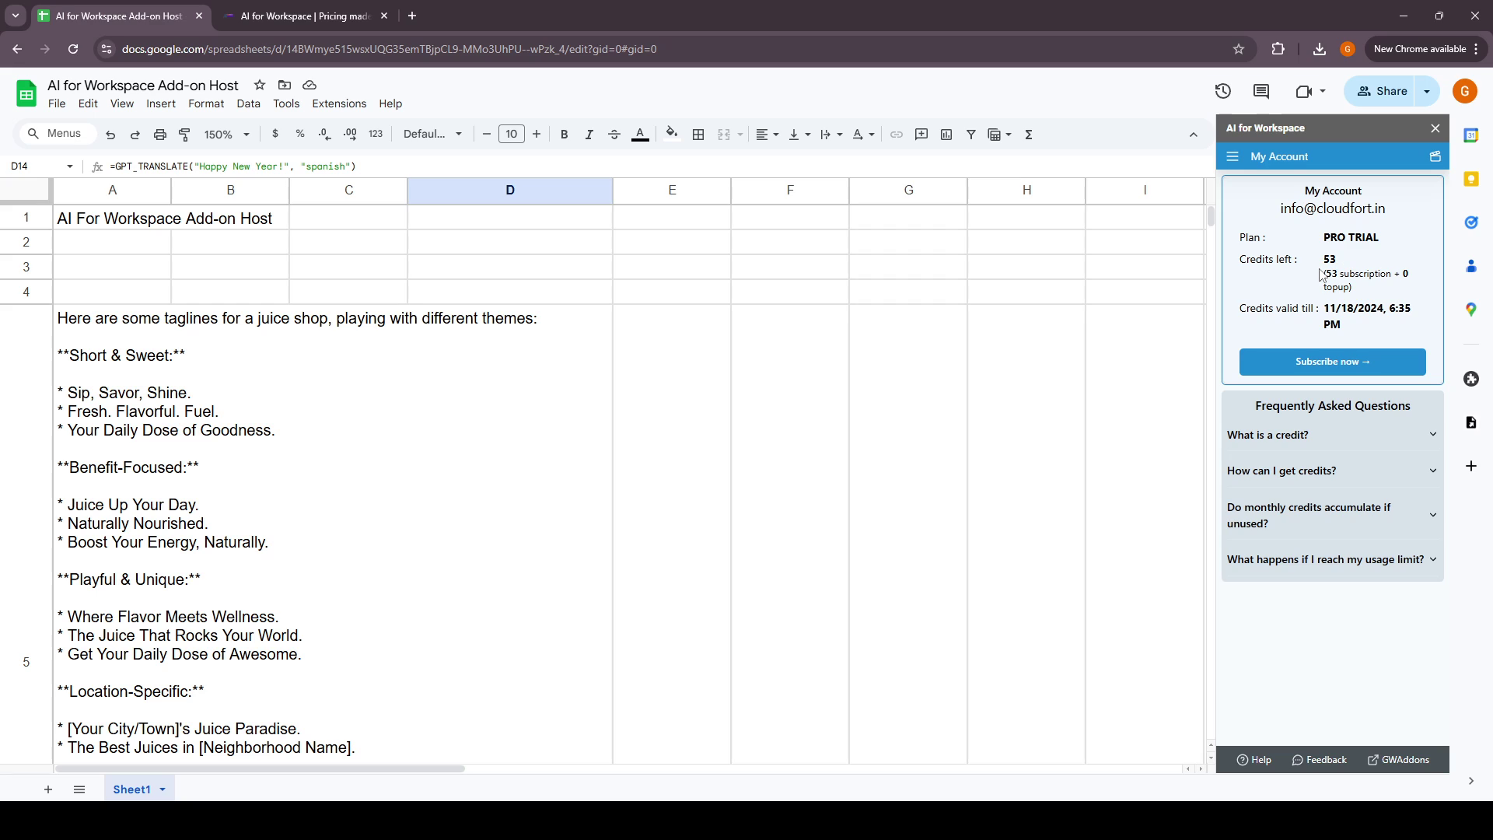
left_click(1232, 156)
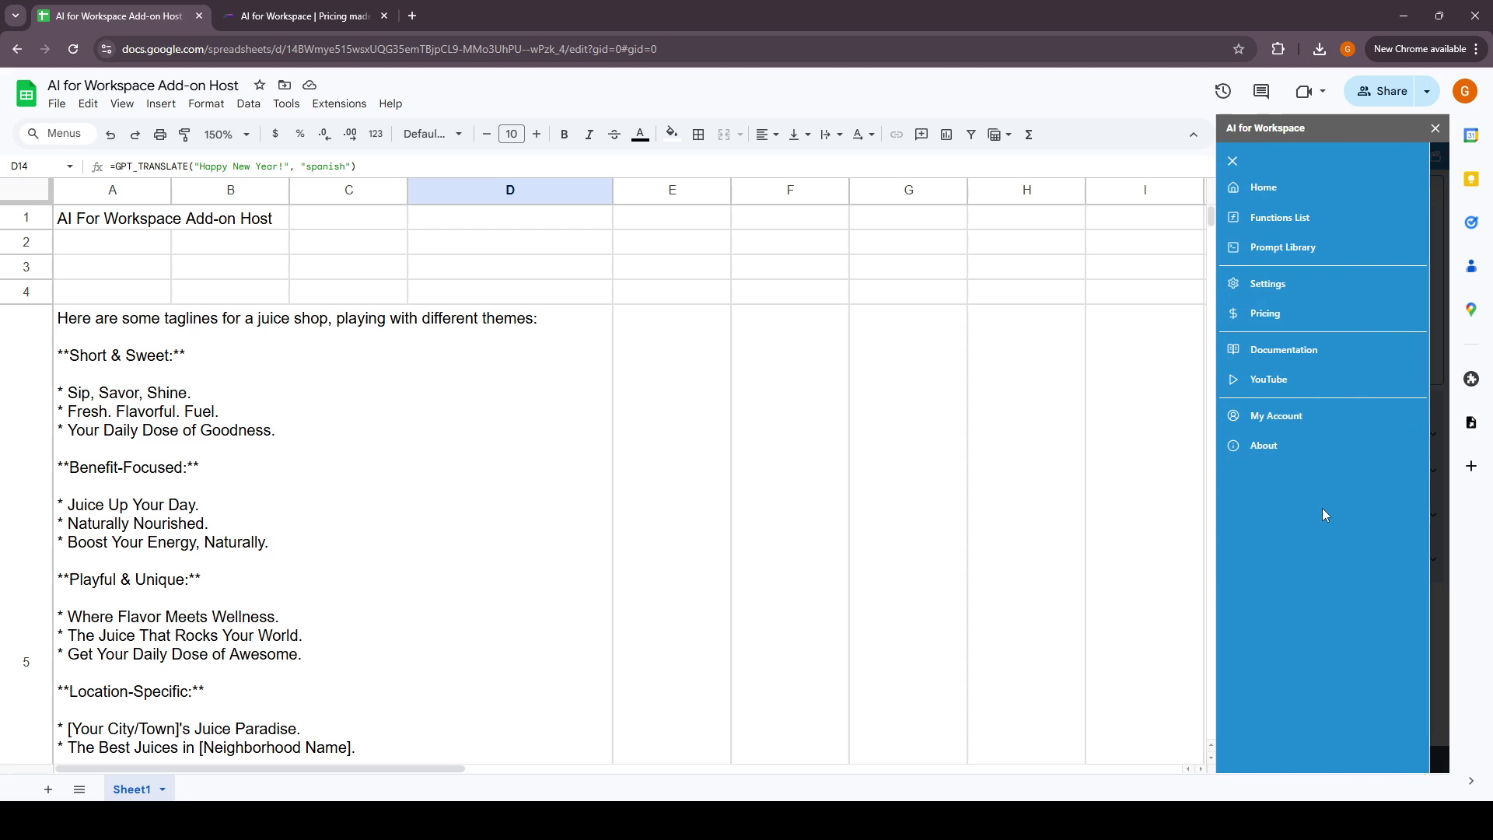
left_click(1252, 446)
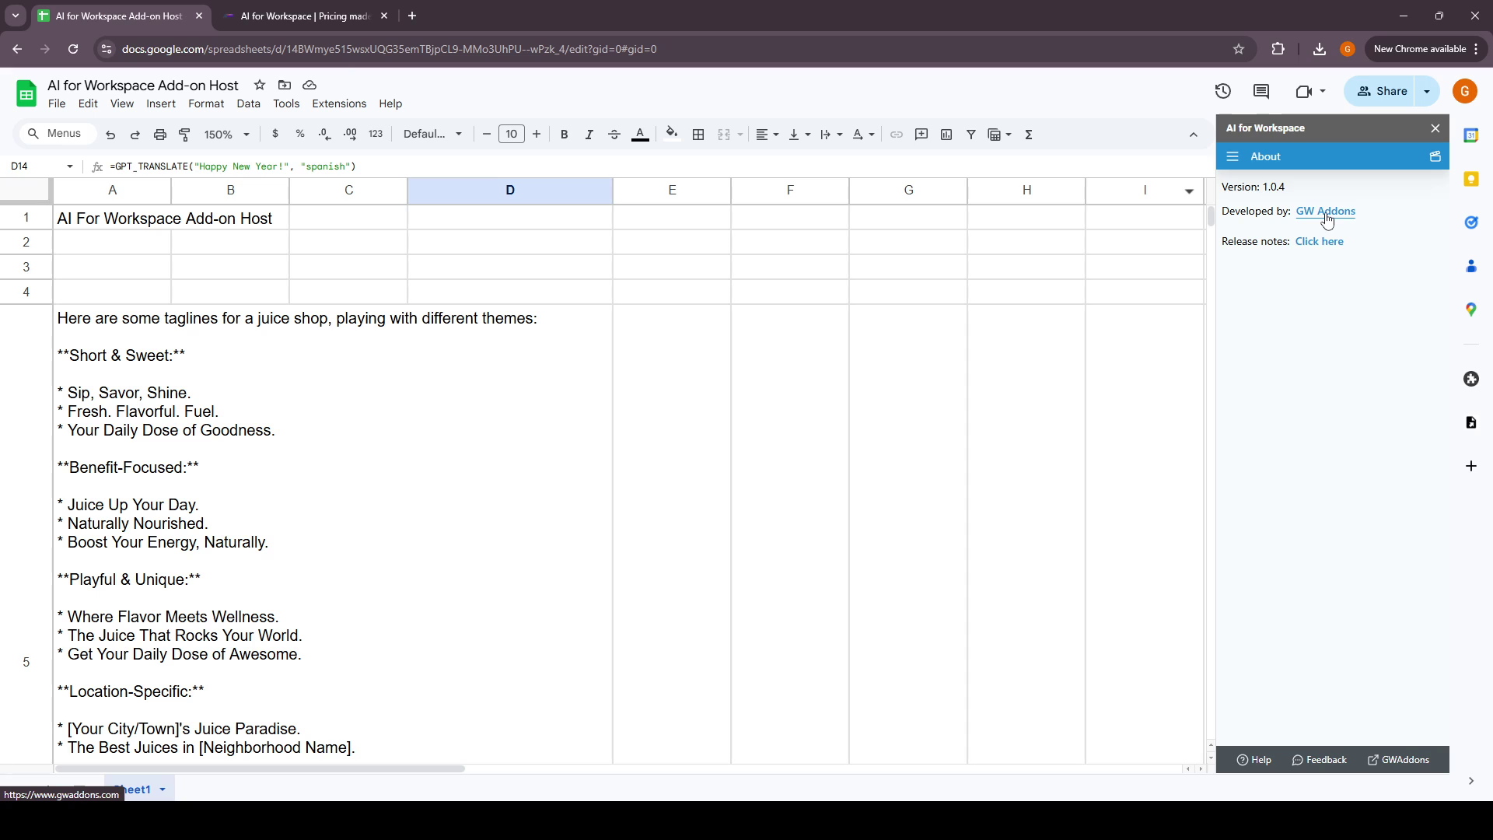
left_click(1231, 156)
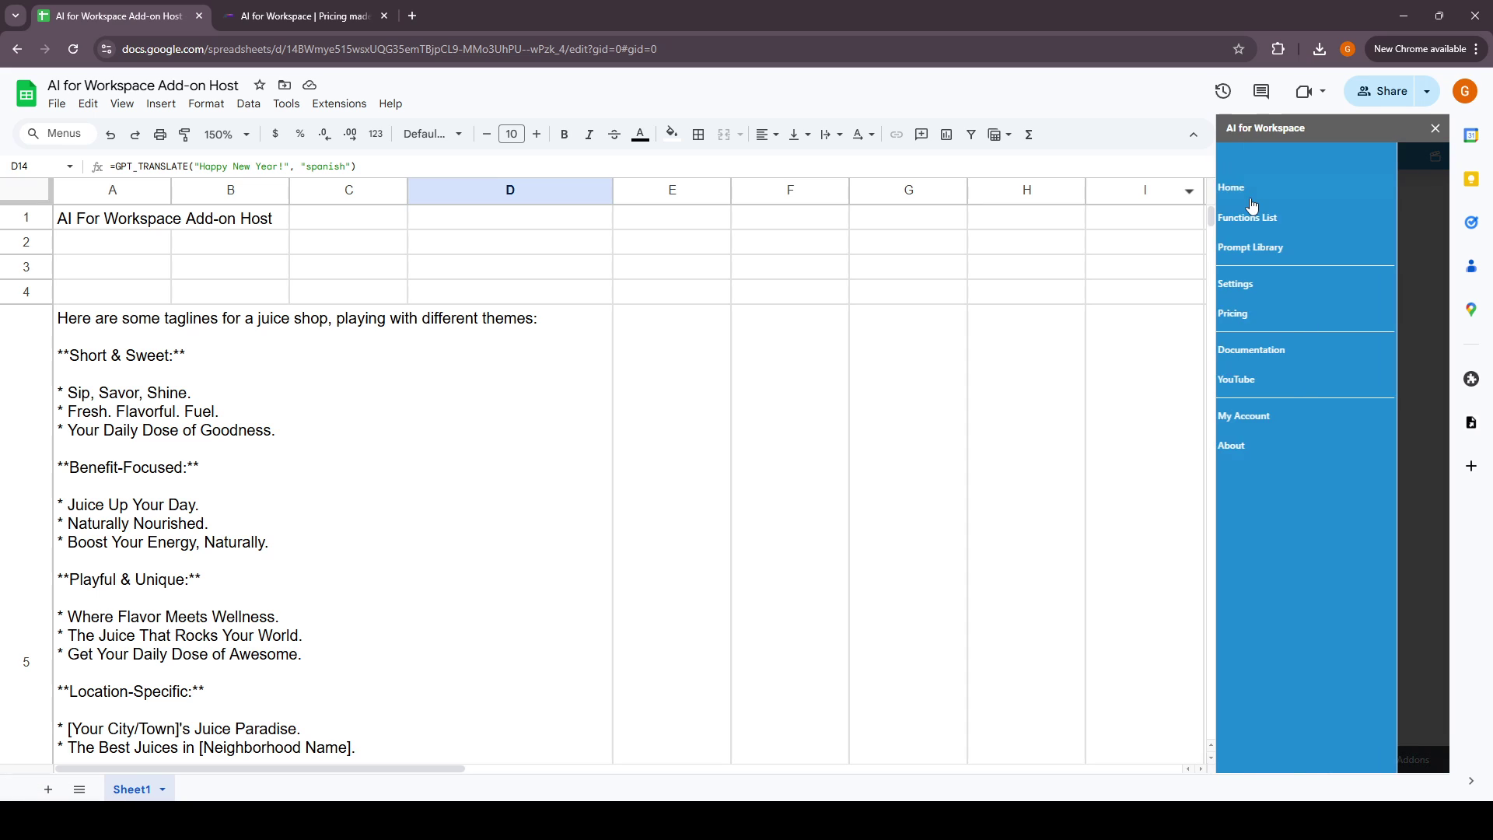
From the add-on's Home page, replace all formulas in the sheet with their results
left_click(1257, 191)
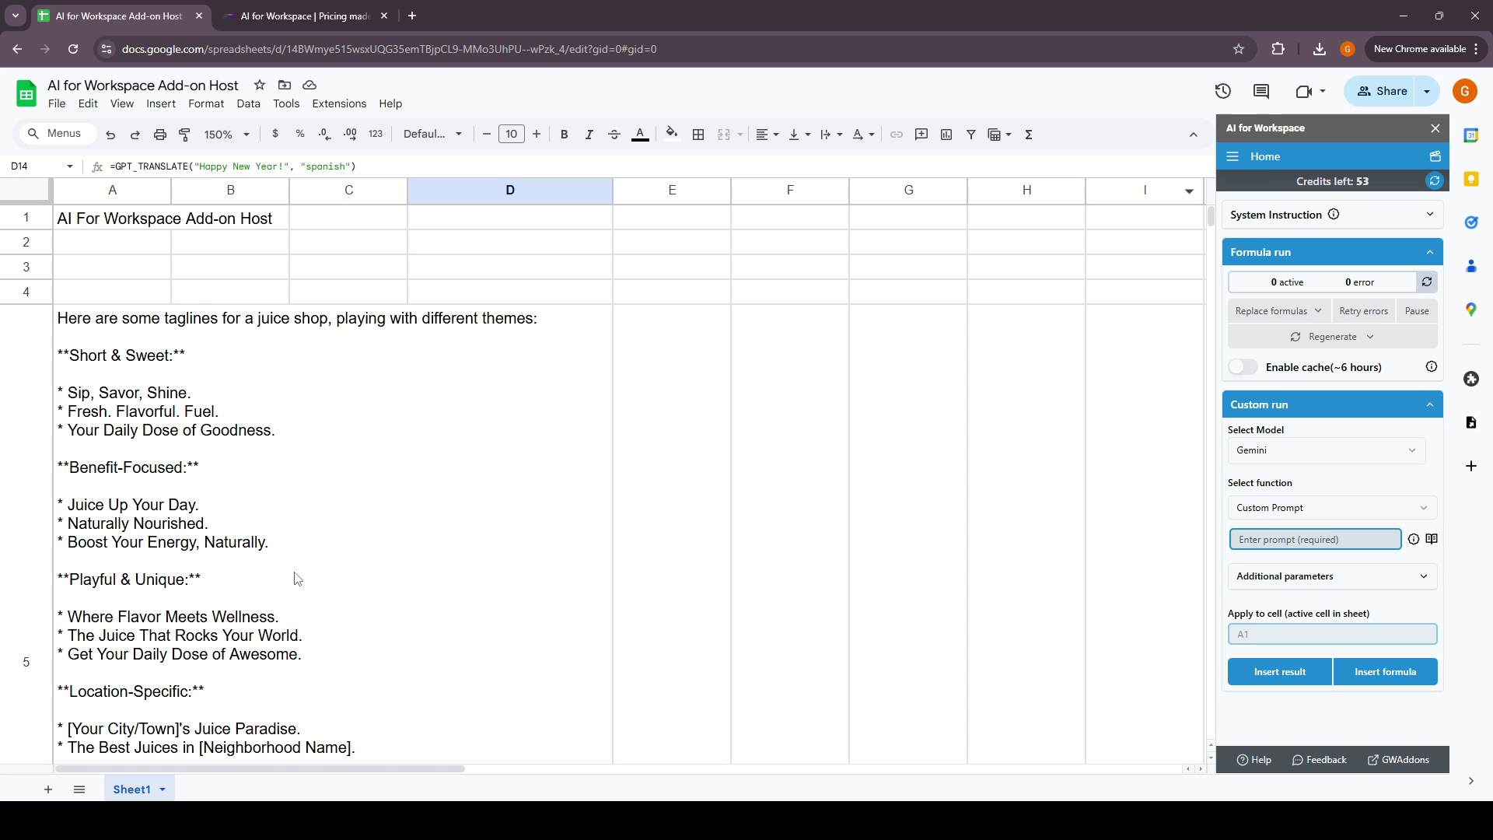
scroll(295, 579, "down", 5)
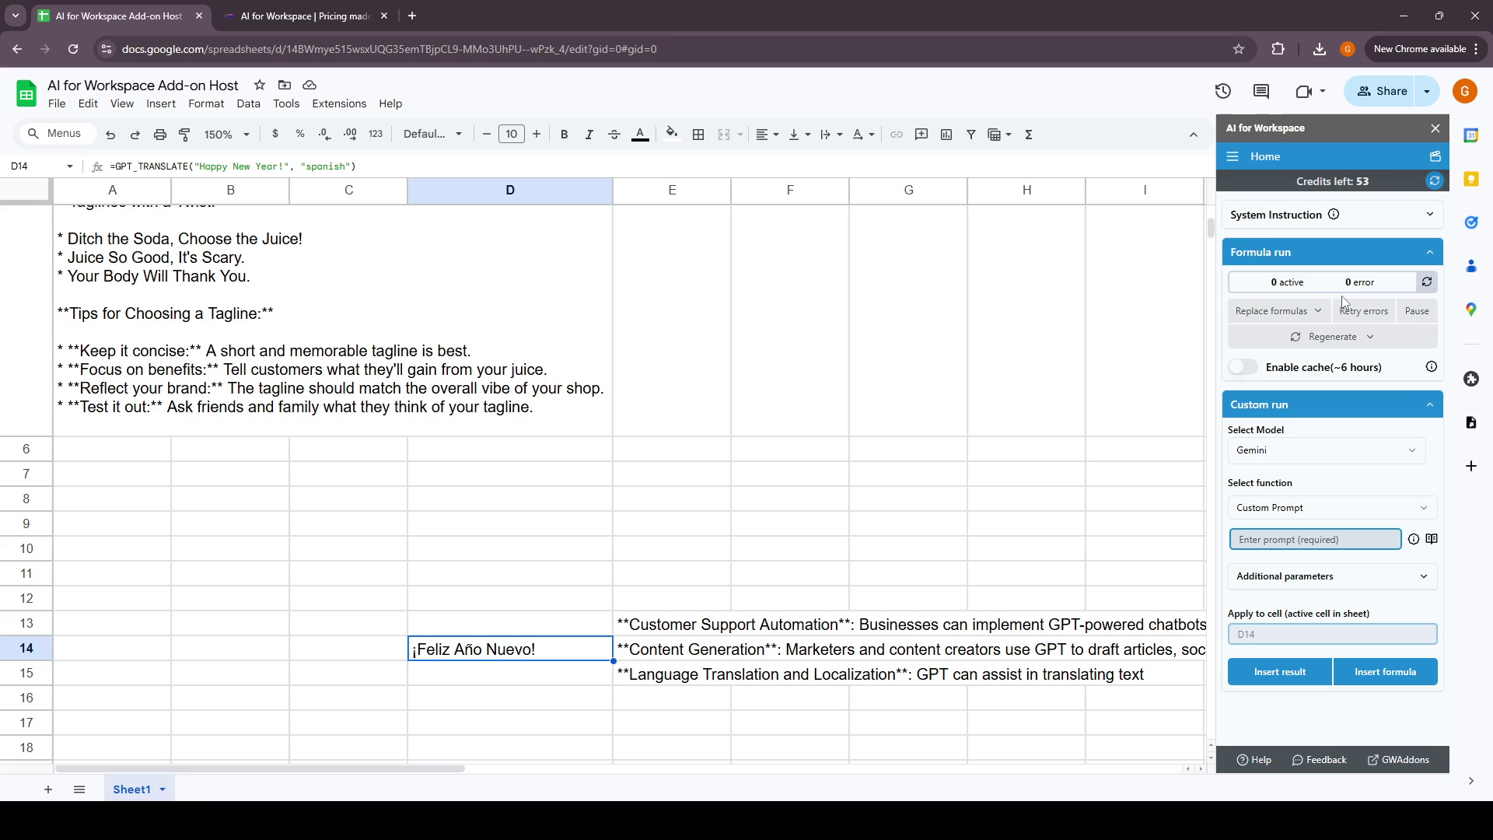
left_click(477, 673)
left_click(490, 658)
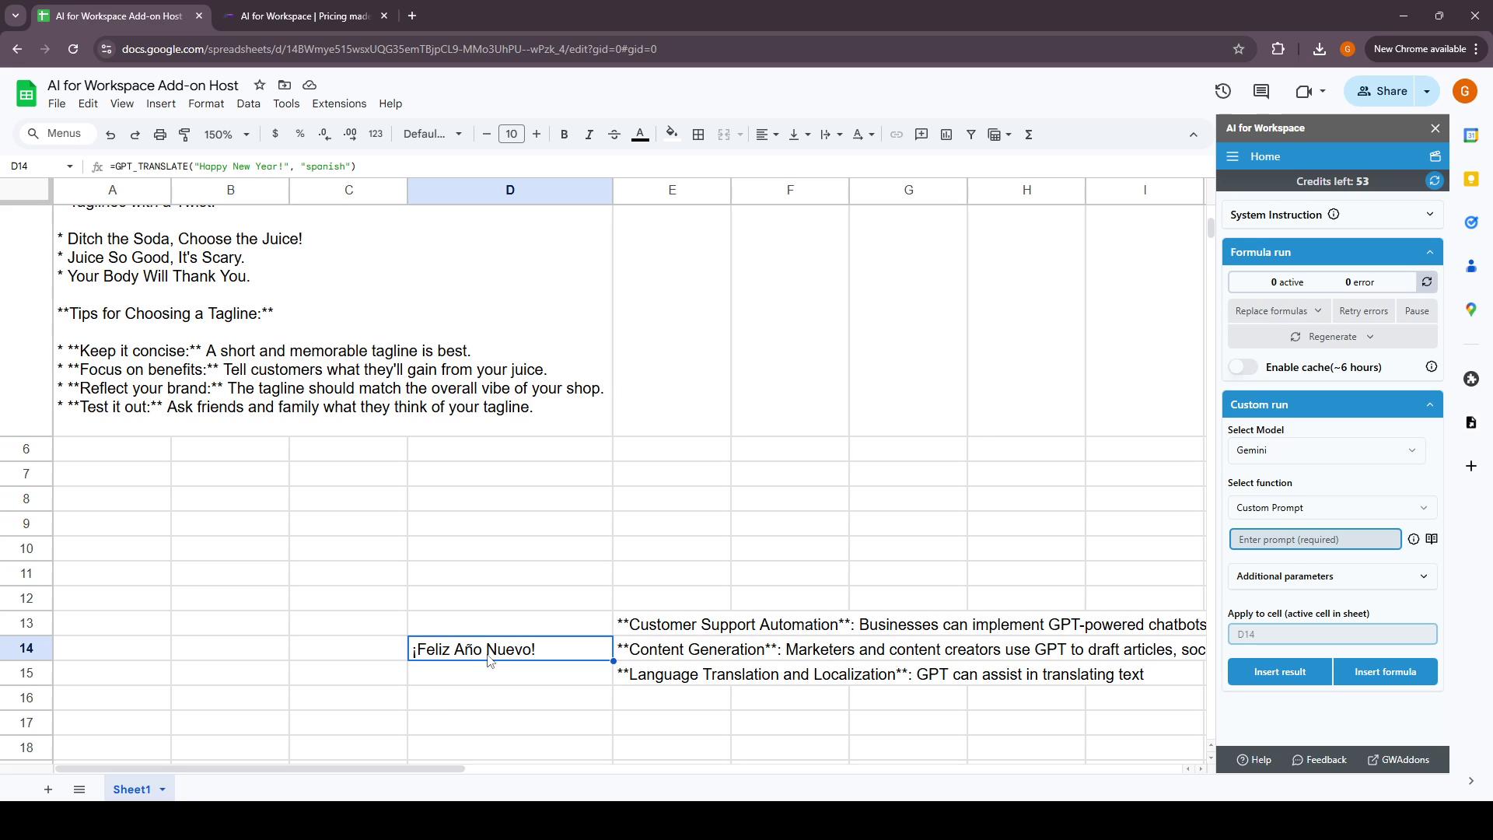
left_click(1315, 315)
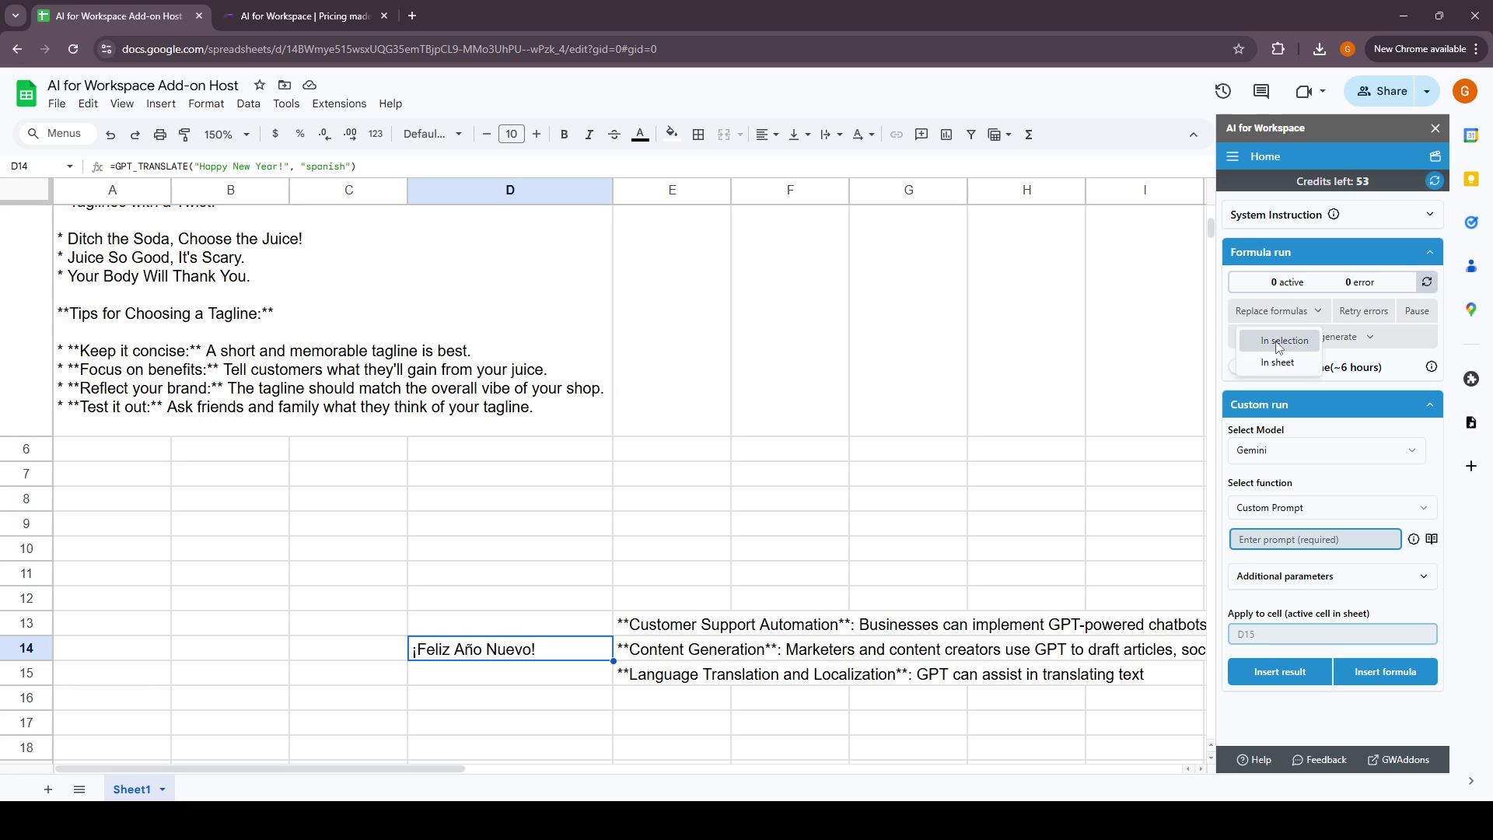
left_click(550, 556)
left_click(471, 658)
left_click(1290, 361)
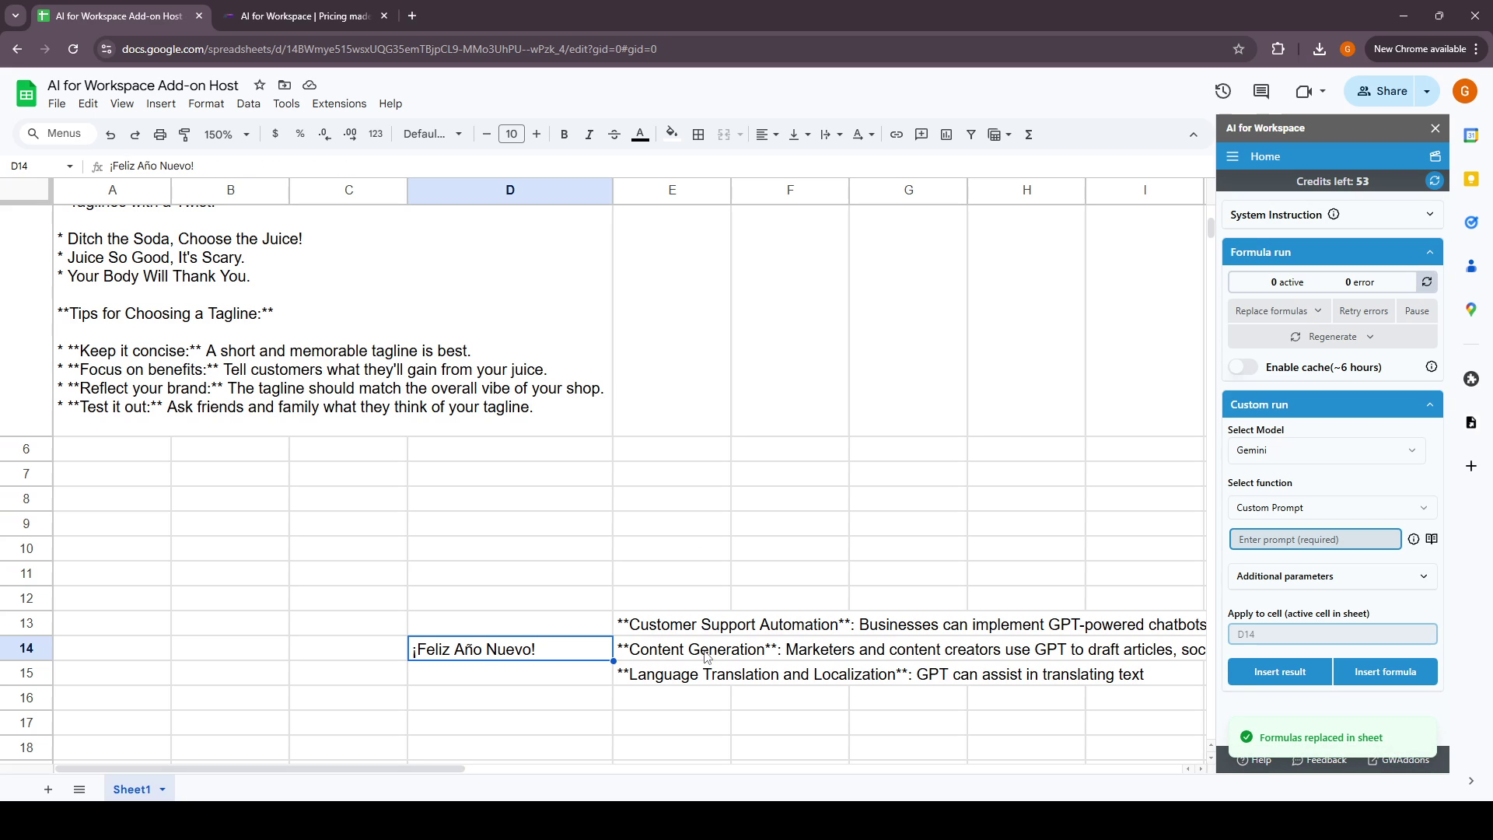
Verify A5, D14 (¡Feliz Año Nuevo!) and E13 now hold plain text
scroll(315, 681, "up", 10)
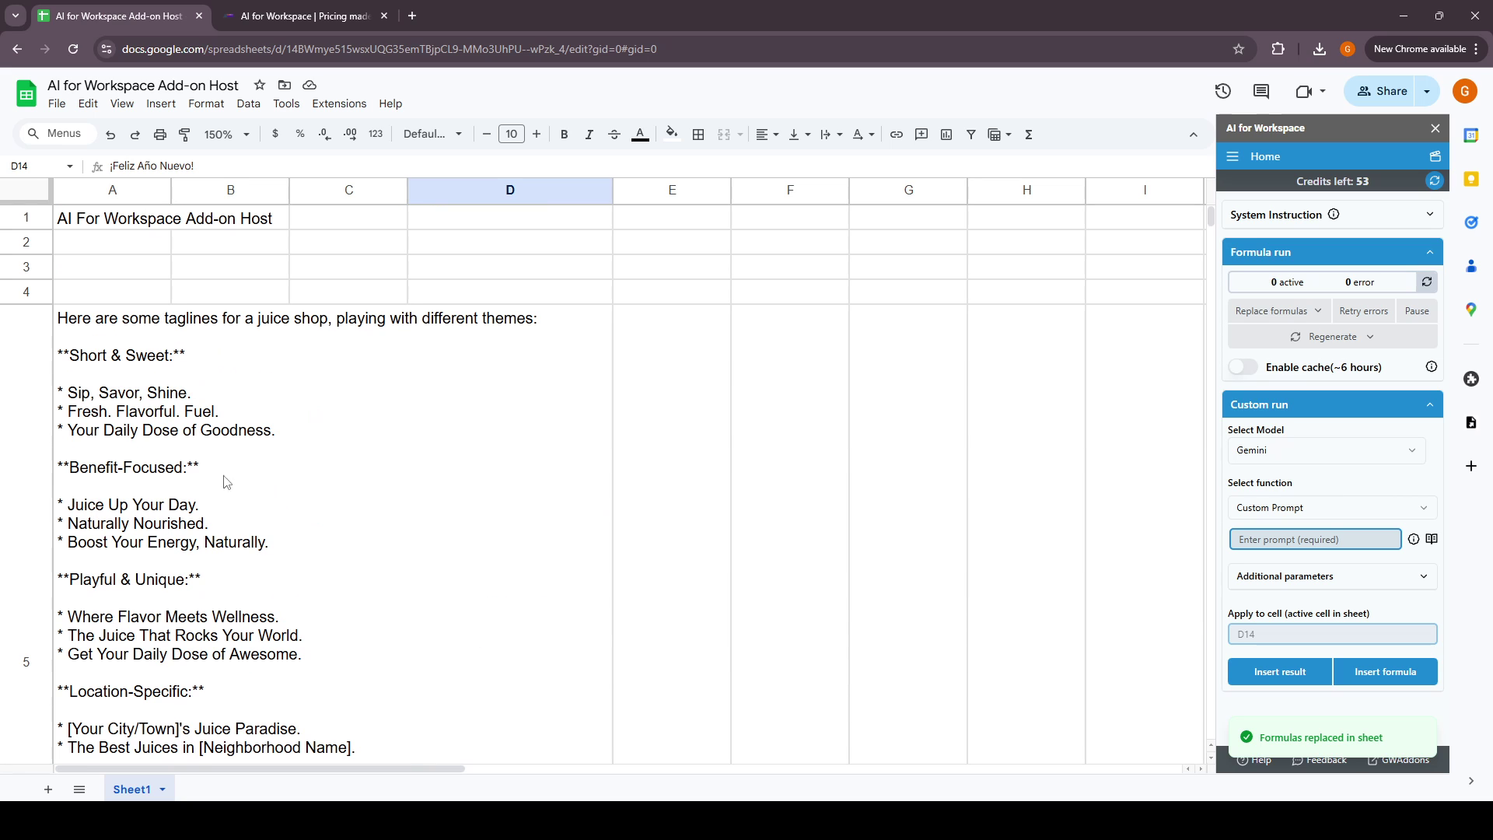
left_click(98, 326)
scroll(327, 467, "down", 6)
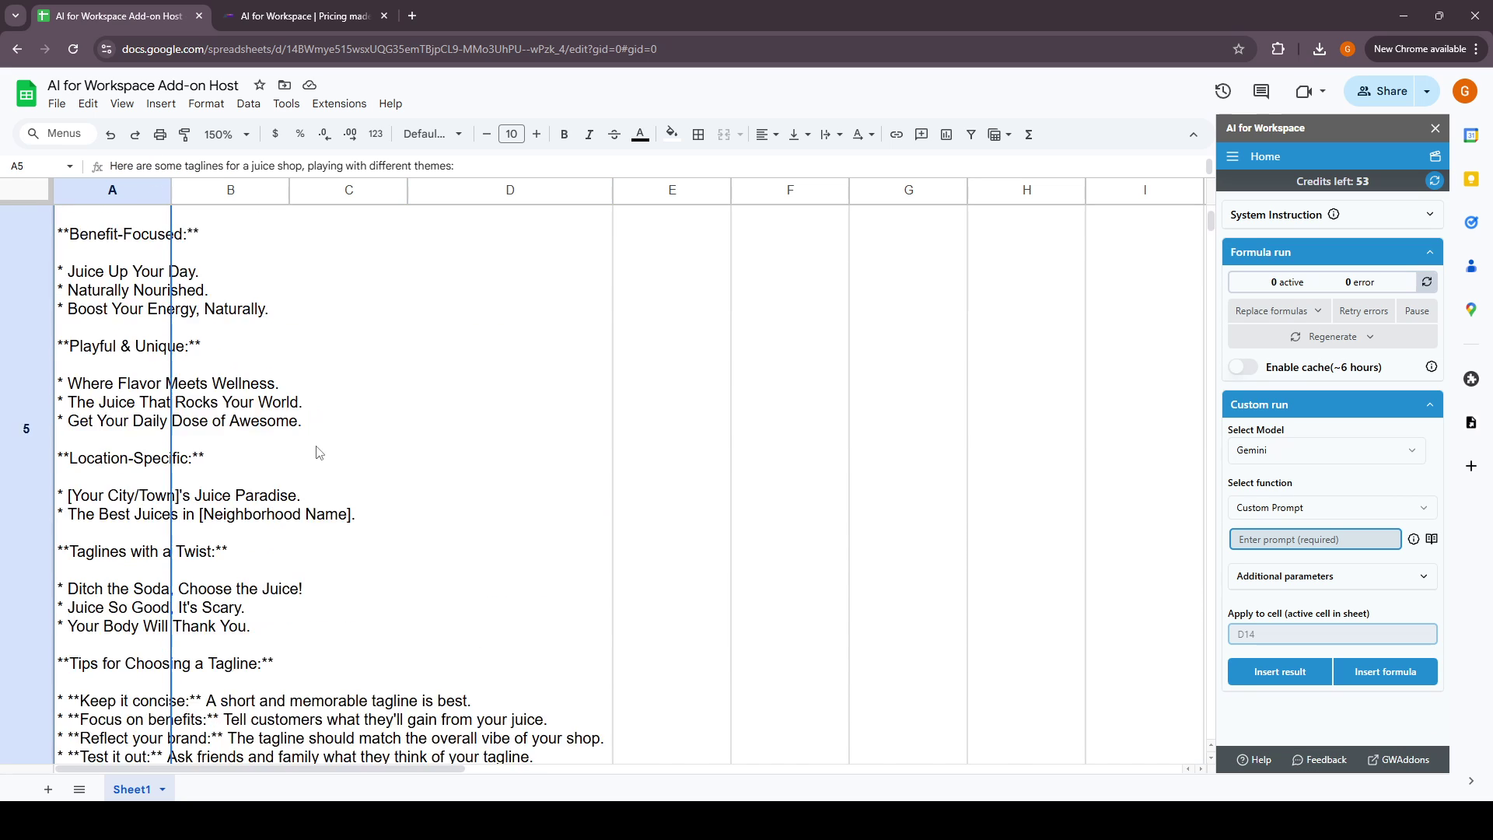
left_click(519, 540)
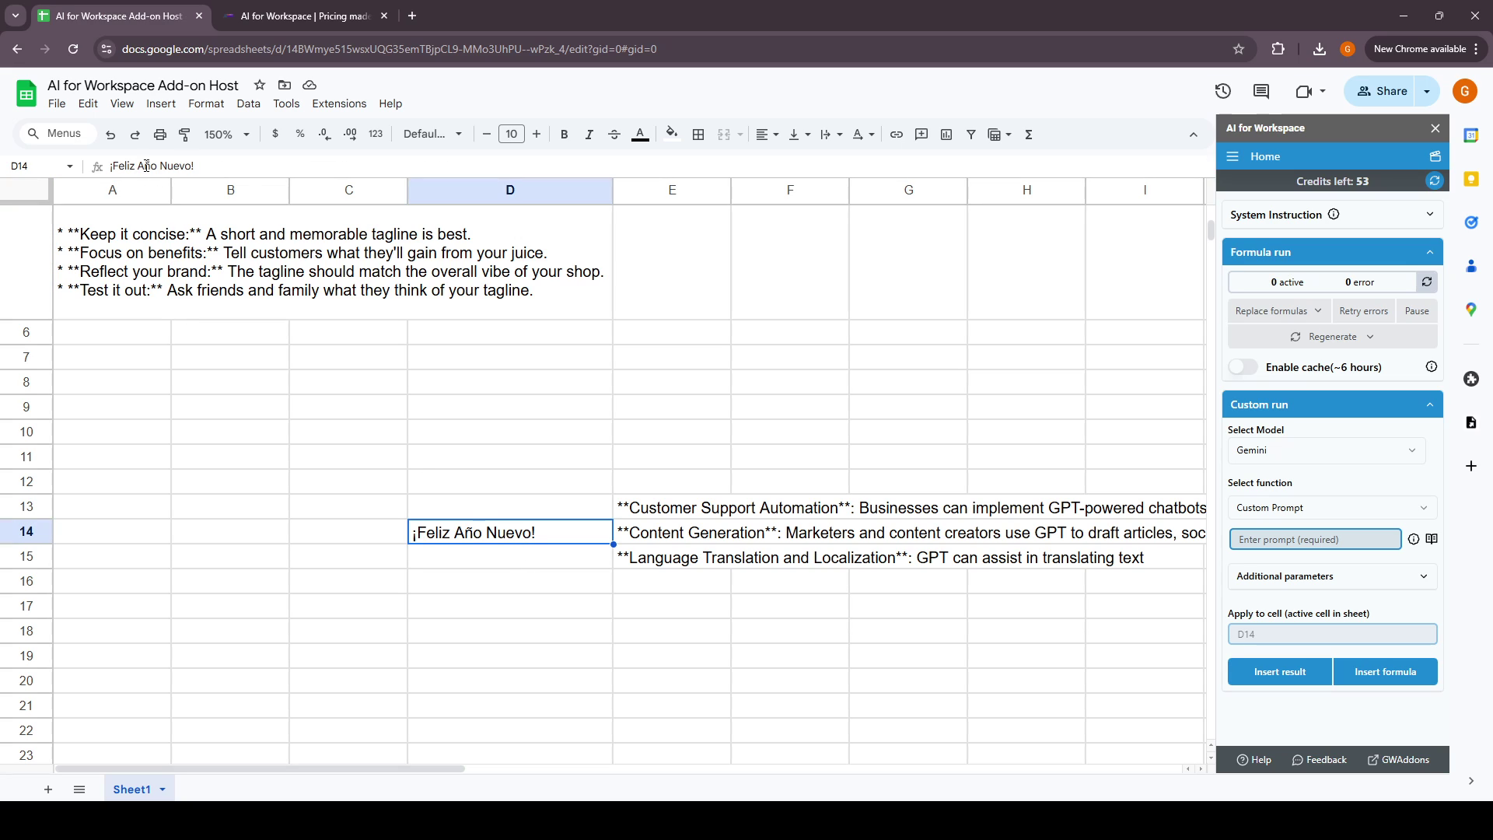
left_click(654, 518)
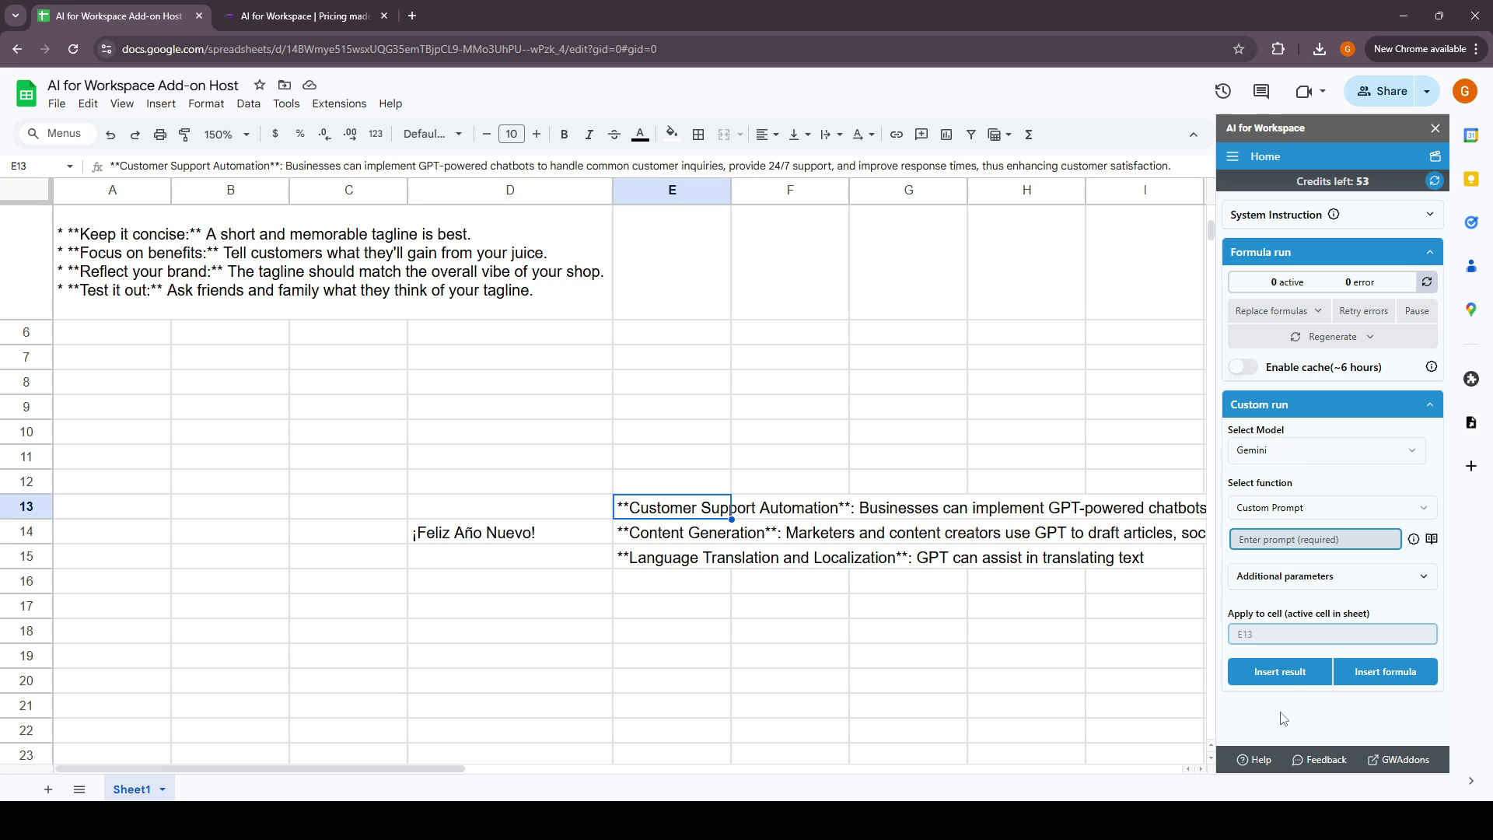
Browse the help docs from Getting Started to the List of GPT Functions
left_click(1258, 759)
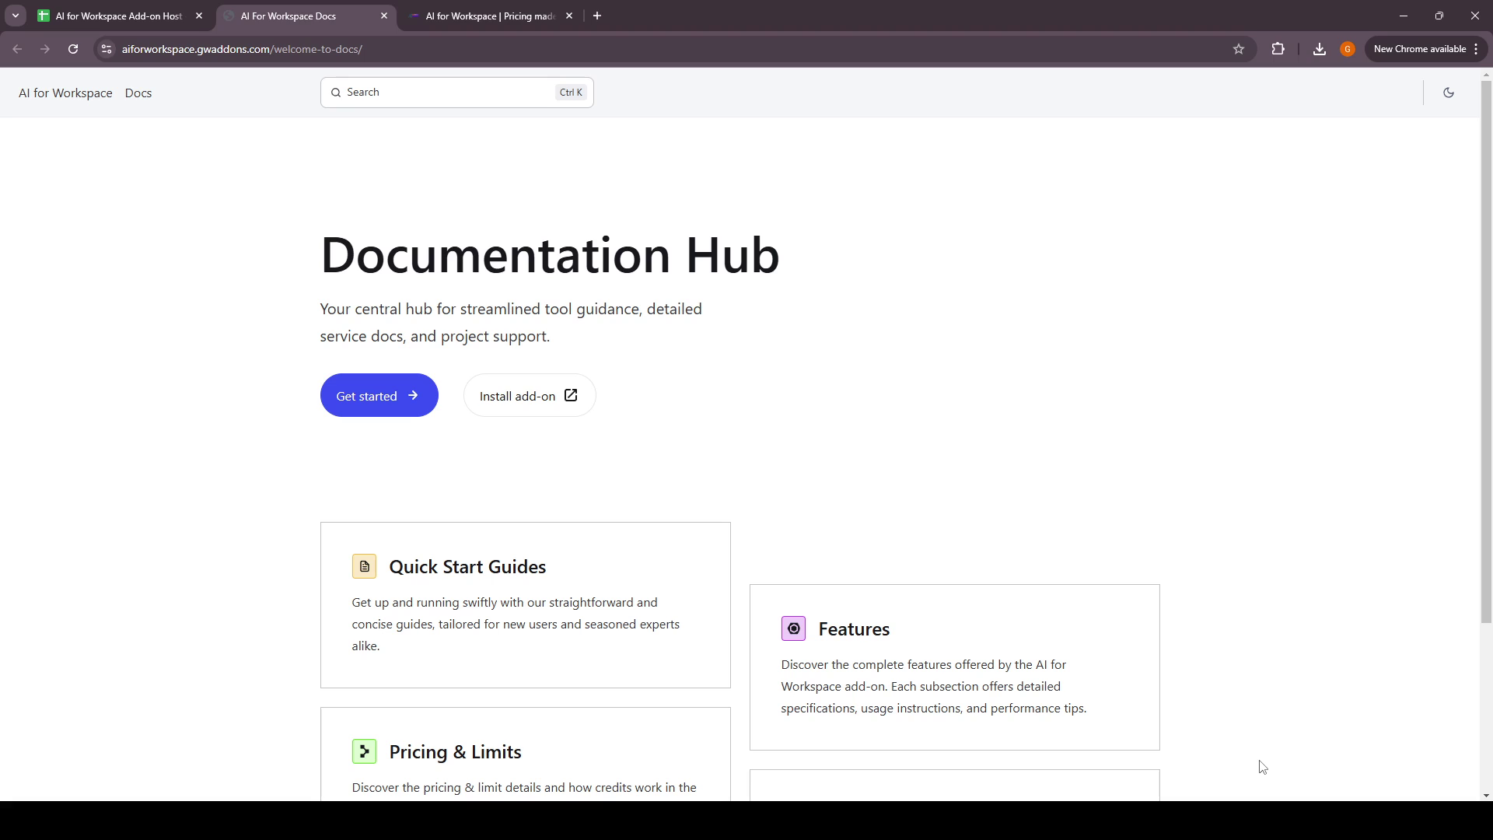
left_click(374, 416)
left_click(97, 234)
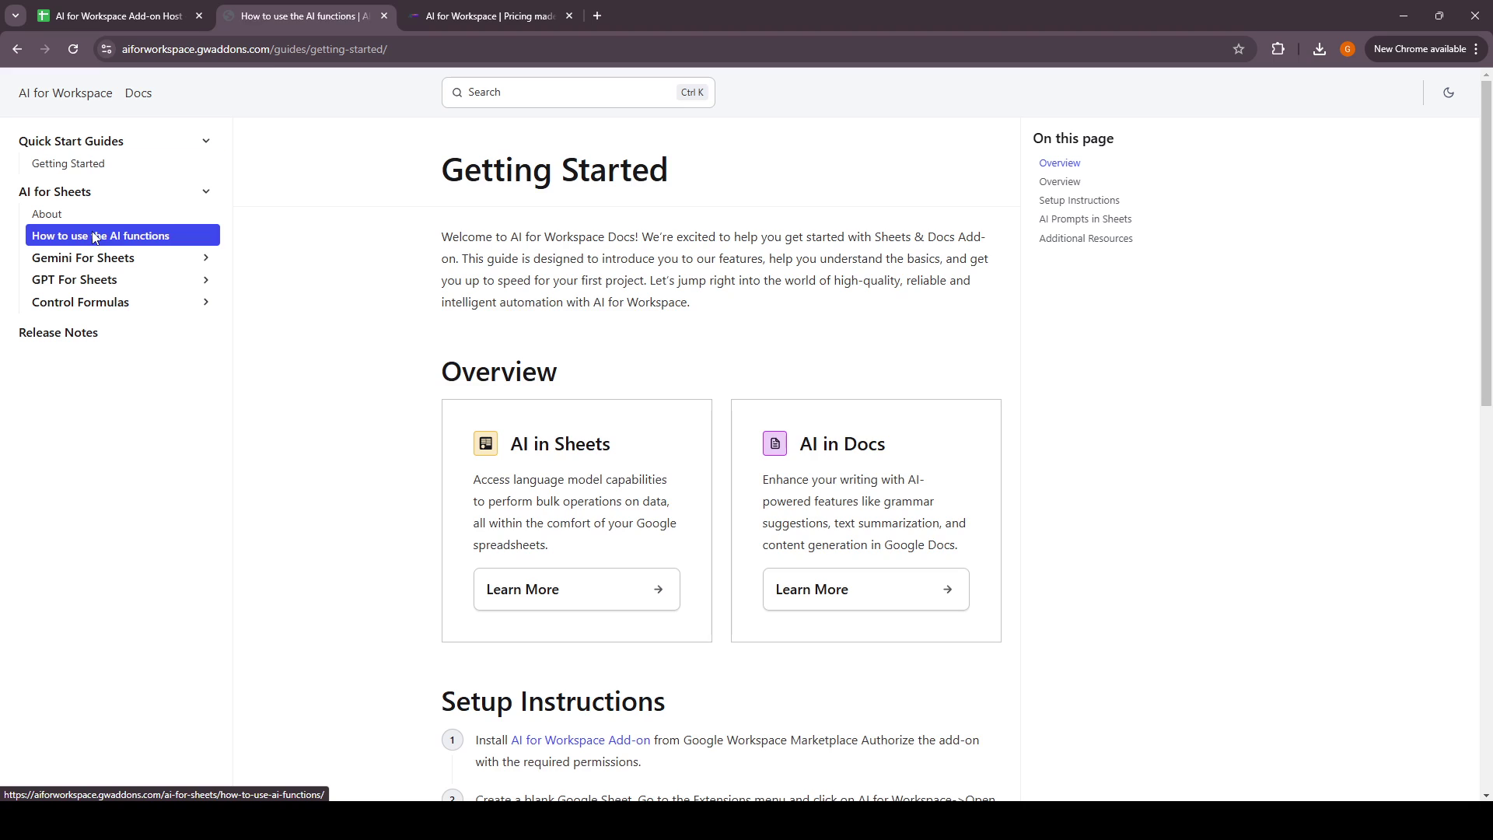
left_click(97, 261)
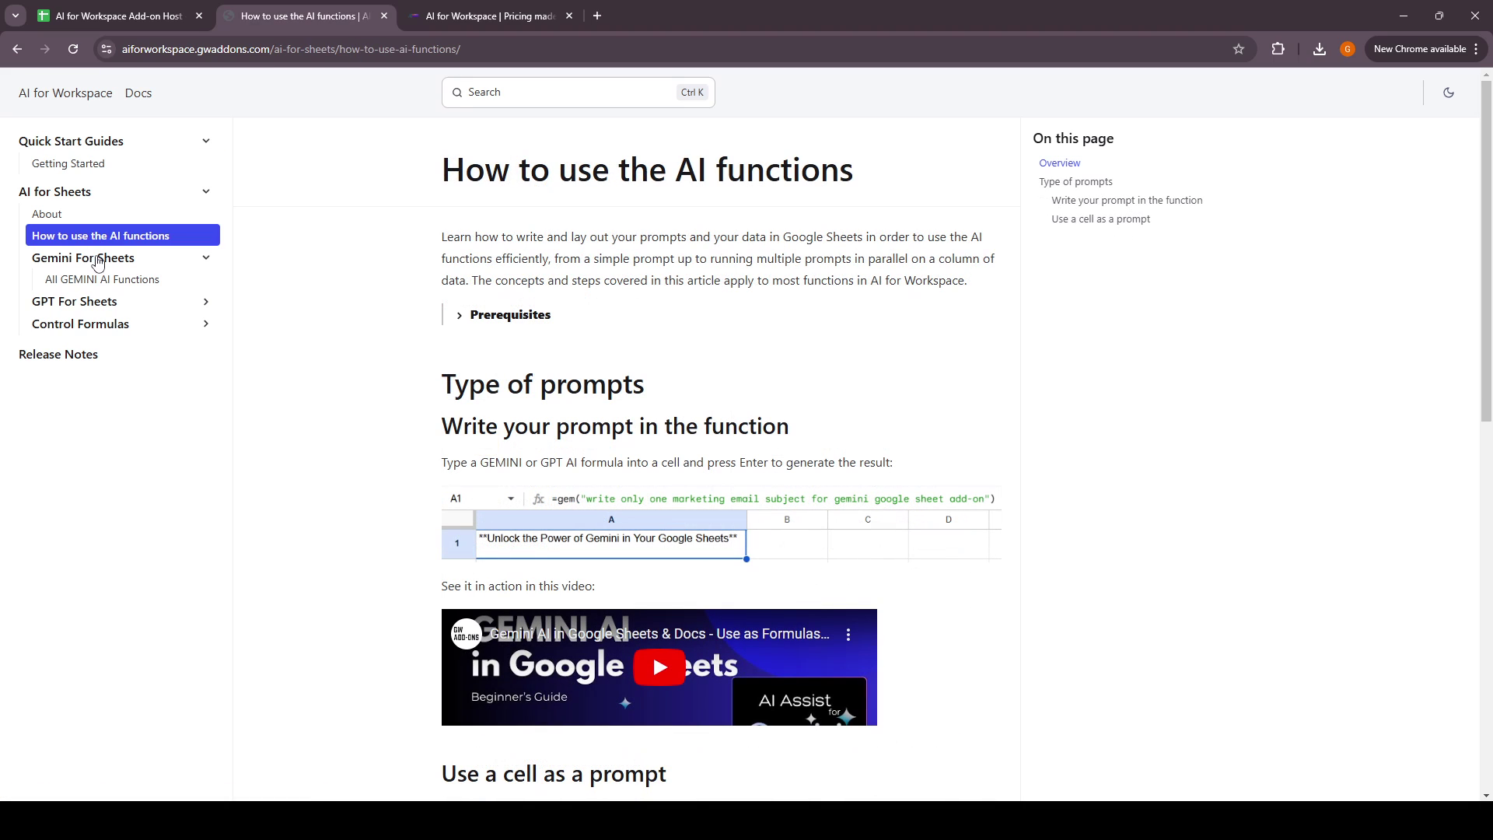
left_click(102, 303)
left_click(109, 333)
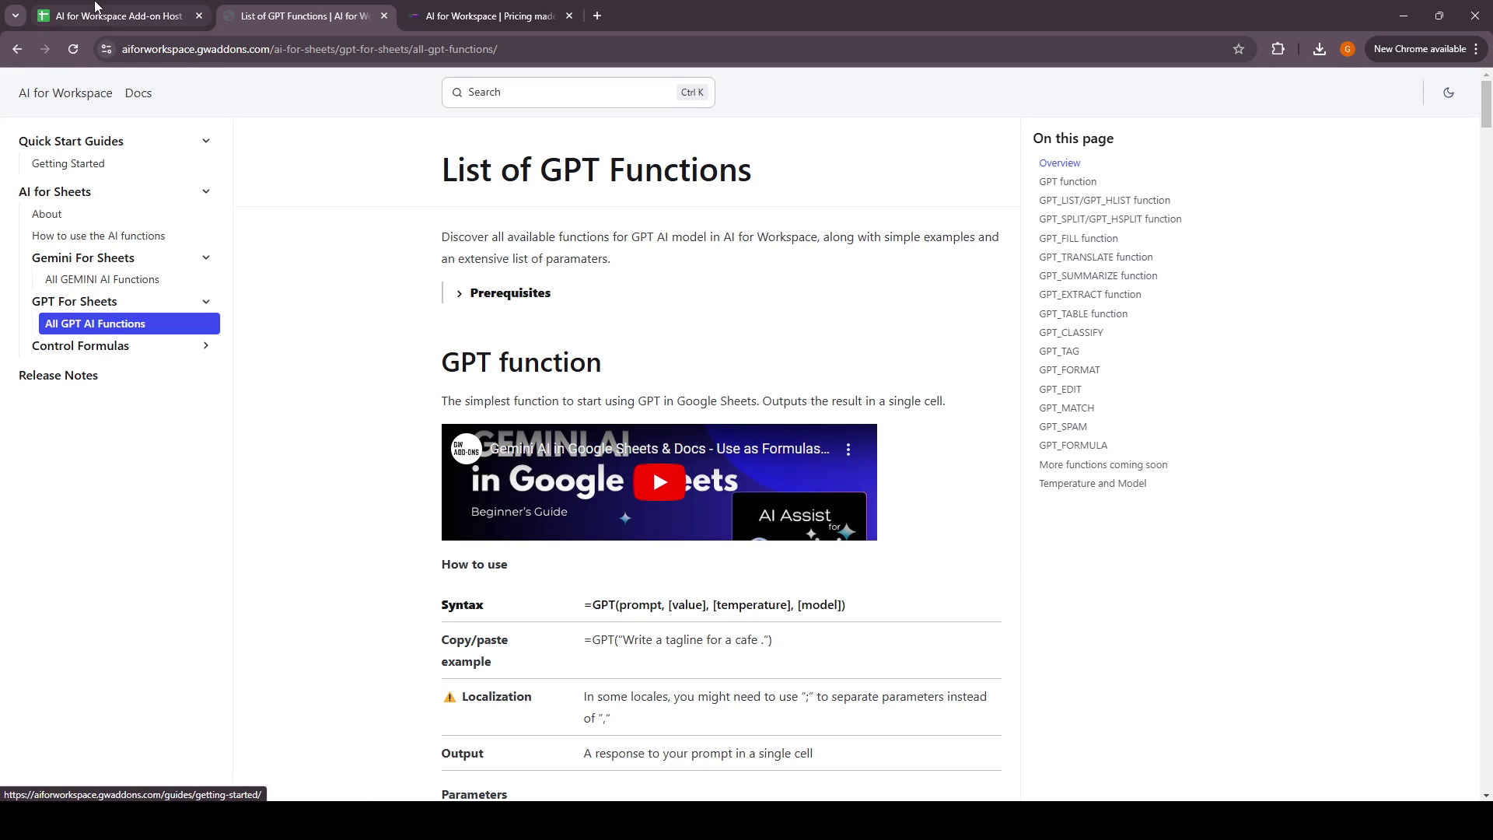
Start a feedback request with AI for Workspace chosen as the integration
left_click(116, 16)
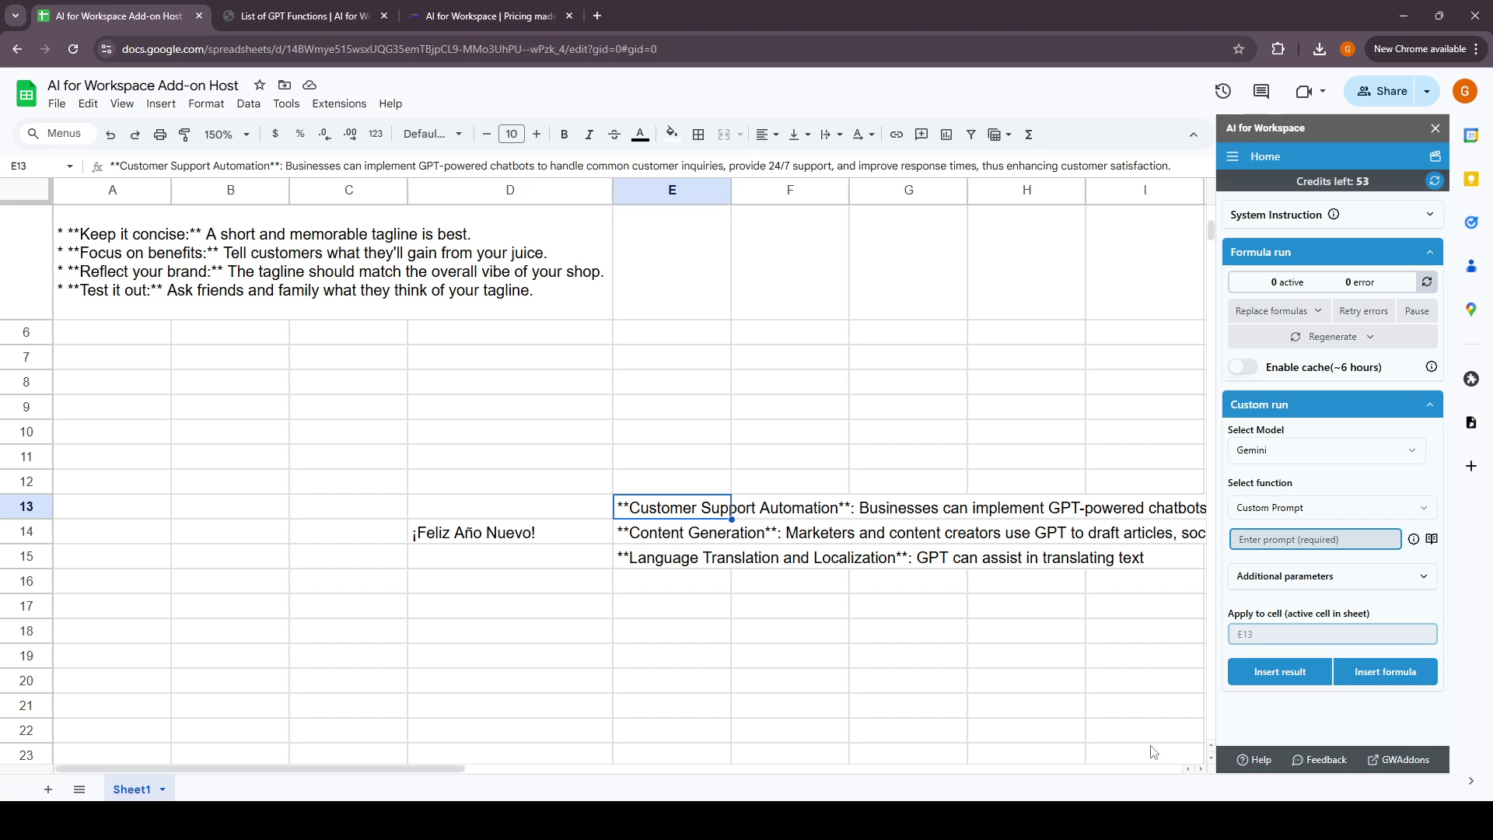
left_click(1312, 768)
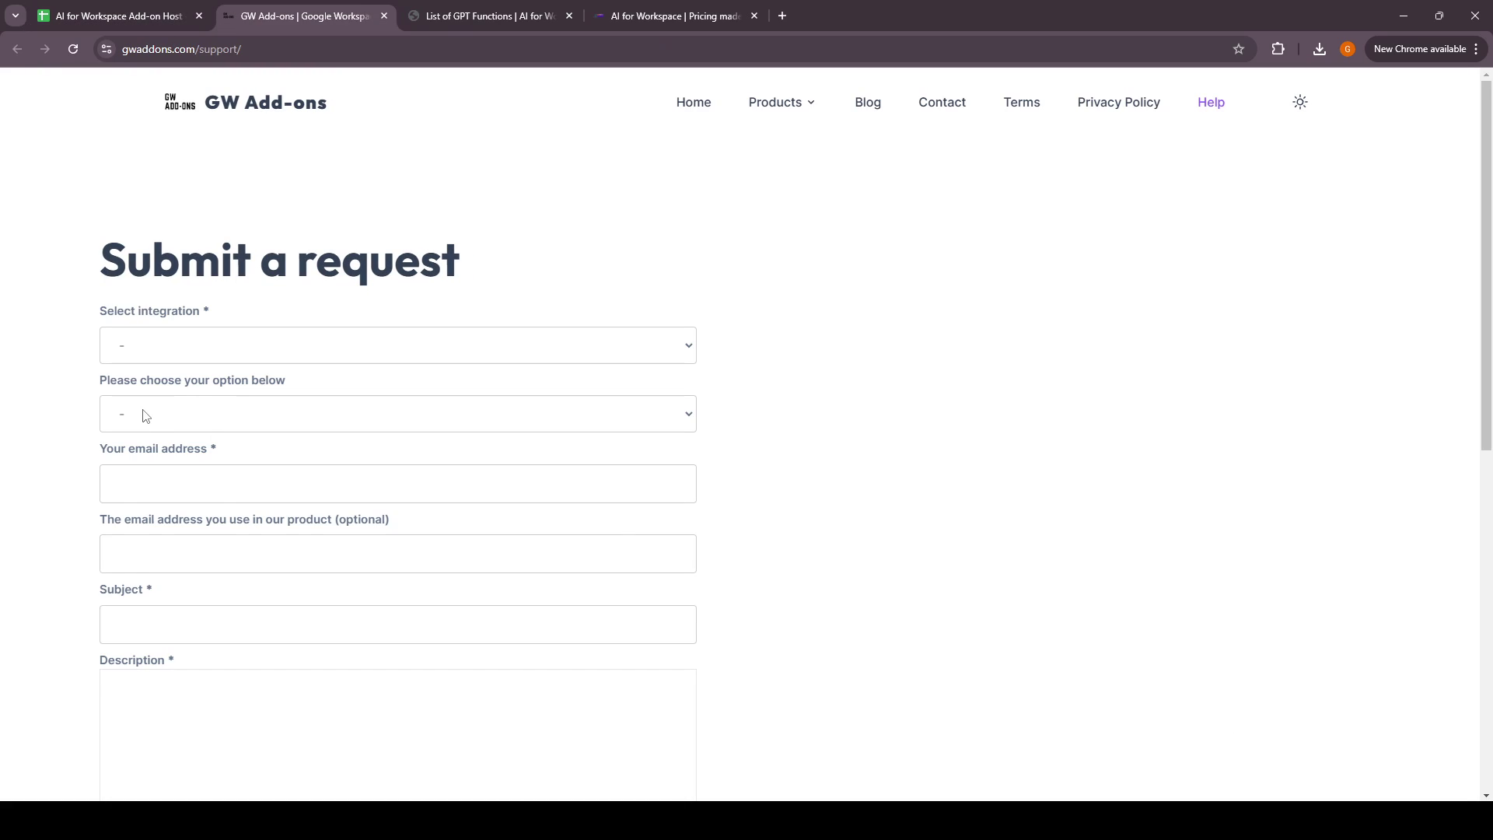
left_click(198, 351)
left_click(202, 418)
left_click(202, 420)
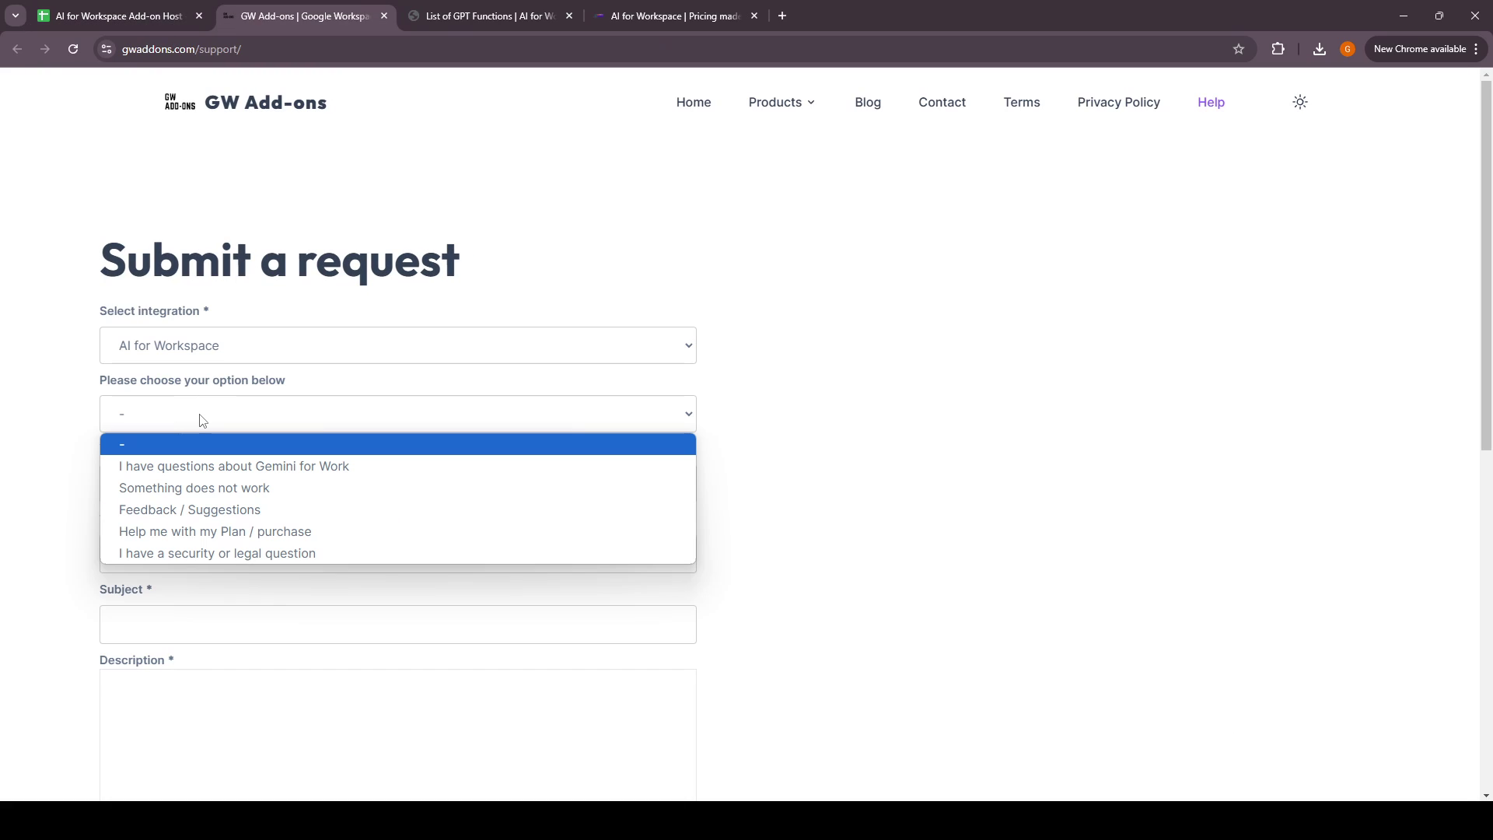
left_click(274, 420)
scroll(947, 474, "down", 6)
Switch back to the AI for Workspace Add-on Host spreadsheet tab
key("ctrl+shift+Tab")
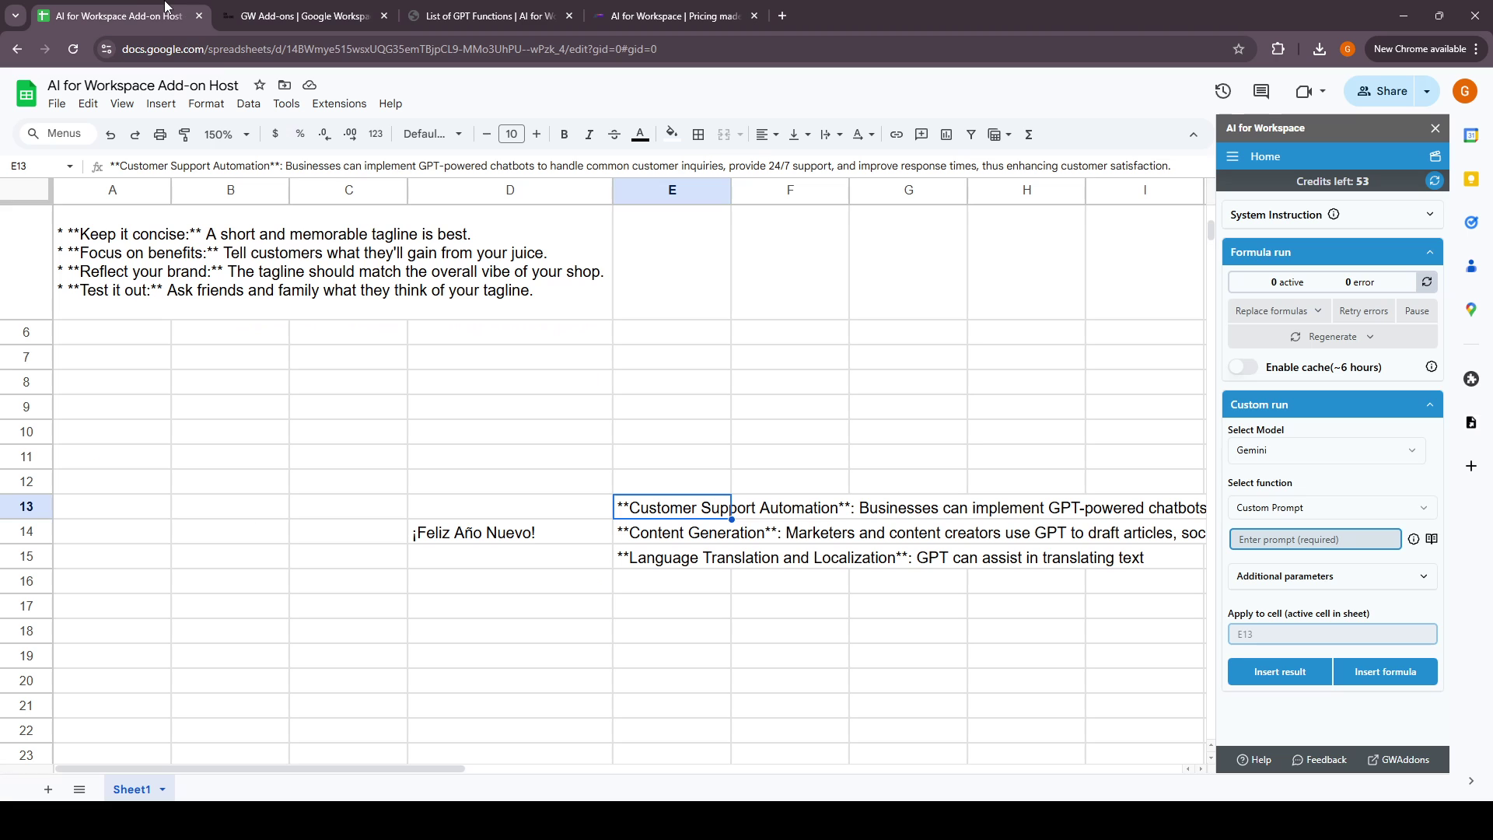